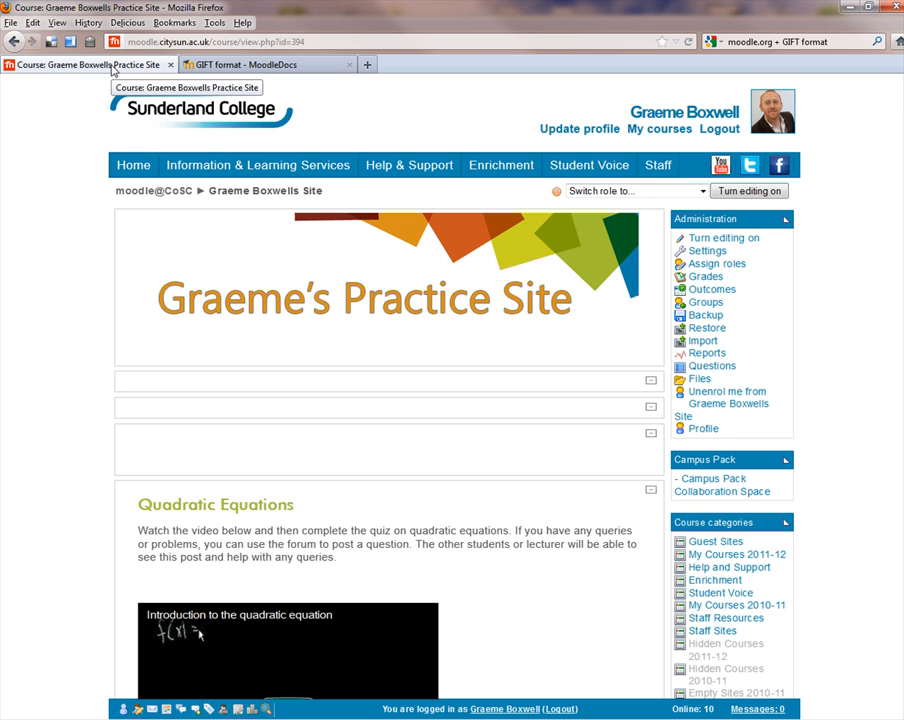
Copy the simple one-line multiple-choice example about Grant's tomb from the MoodleDocs GIFT format page
left_click(259, 65)
scroll(566, 333, "up", 15)
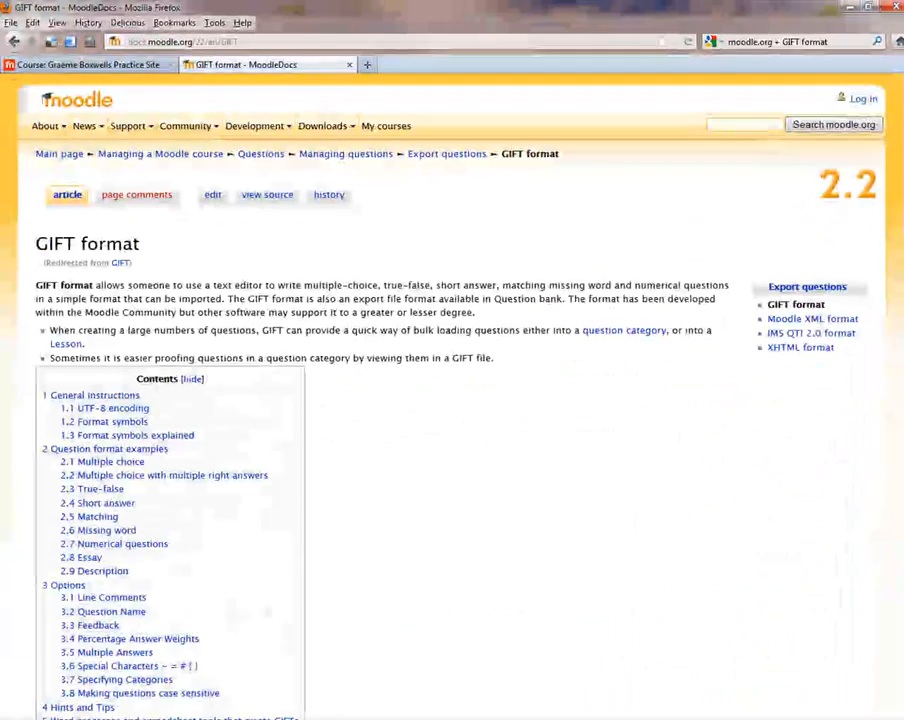
scroll(450, 400, "down", 3)
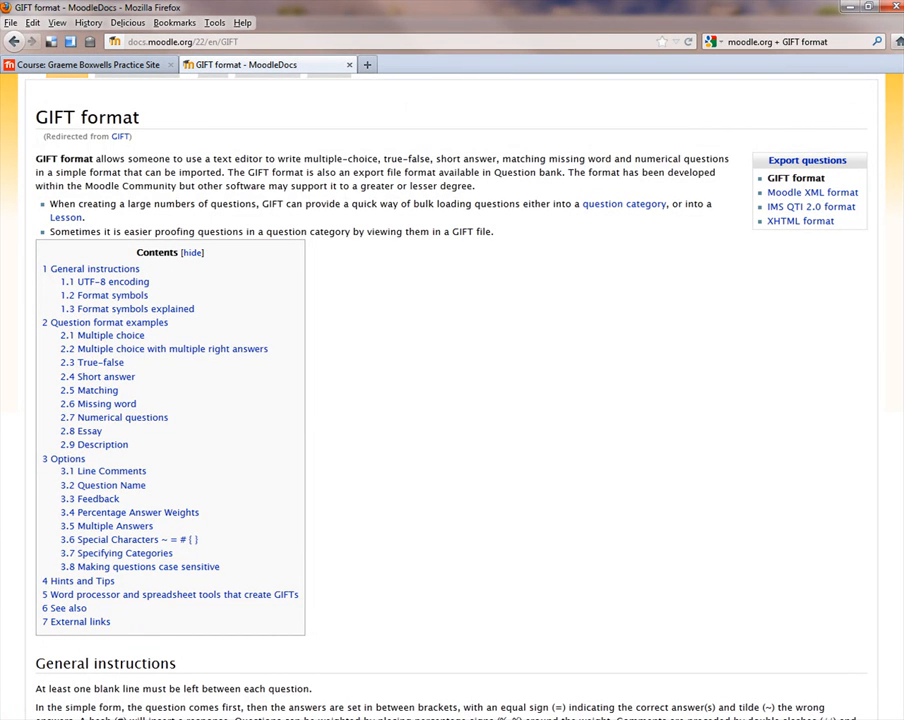
scroll(490, 344, "down", 8)
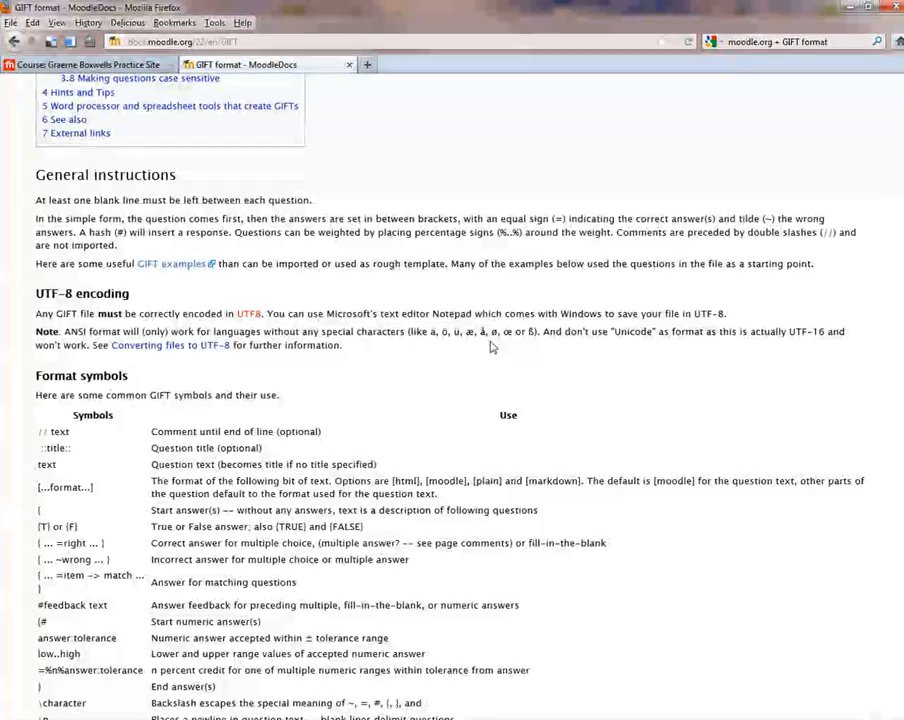
scroll(452, 400, "down", 12)
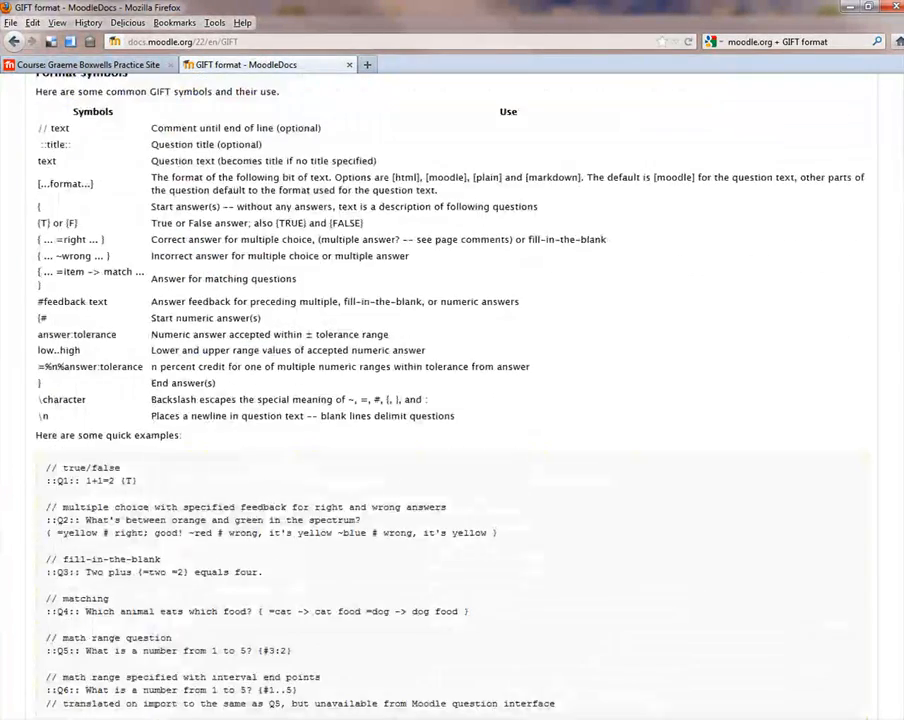
scroll(452, 400, "down", 15)
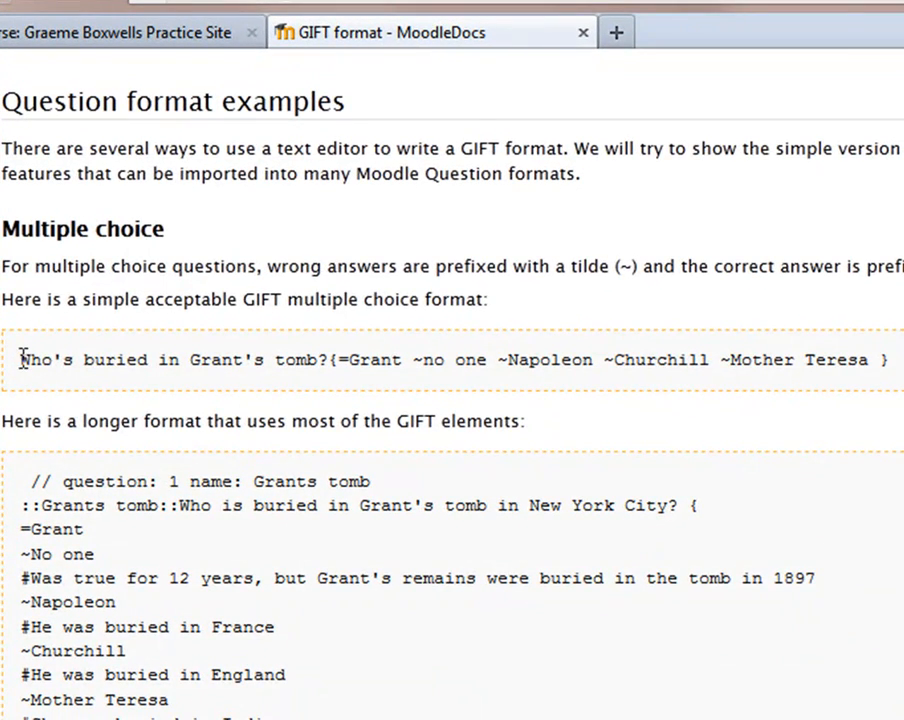
left_click_drag(22, 360, 900, 370)
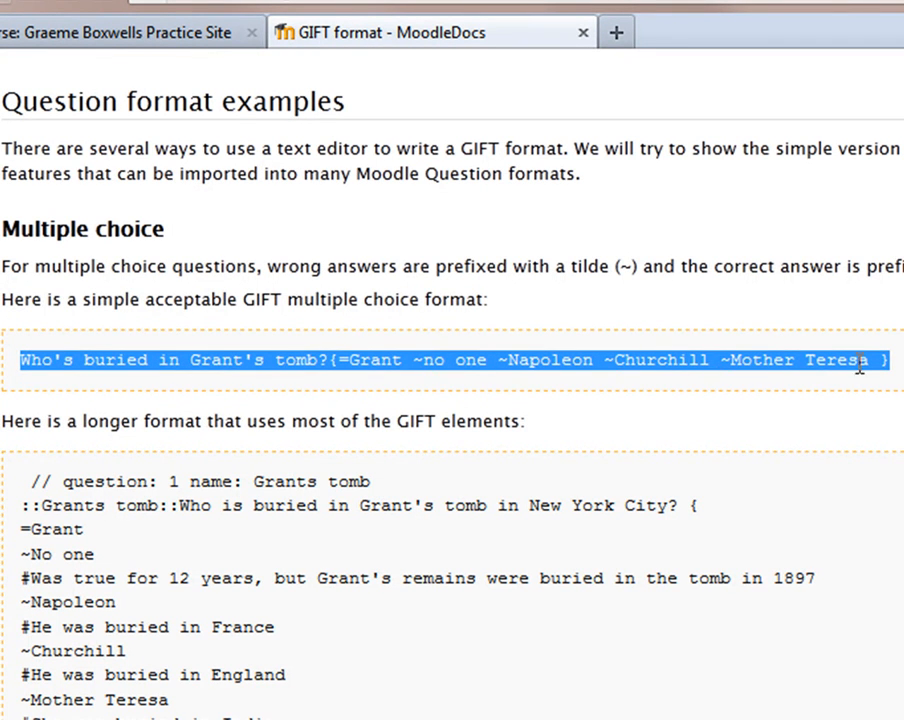
right_click(860, 365)
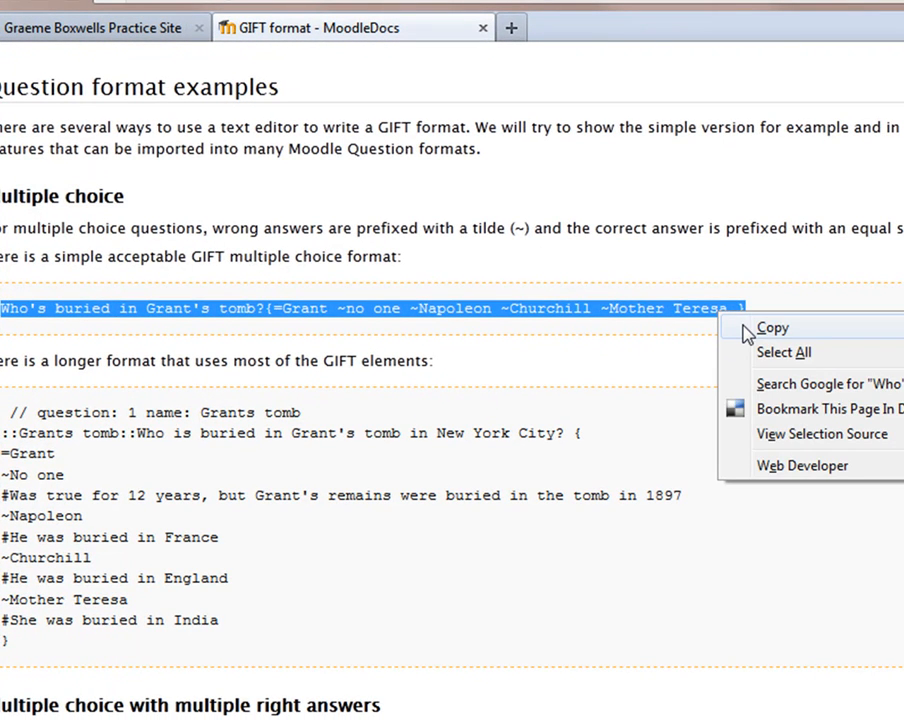
left_click(770, 328)
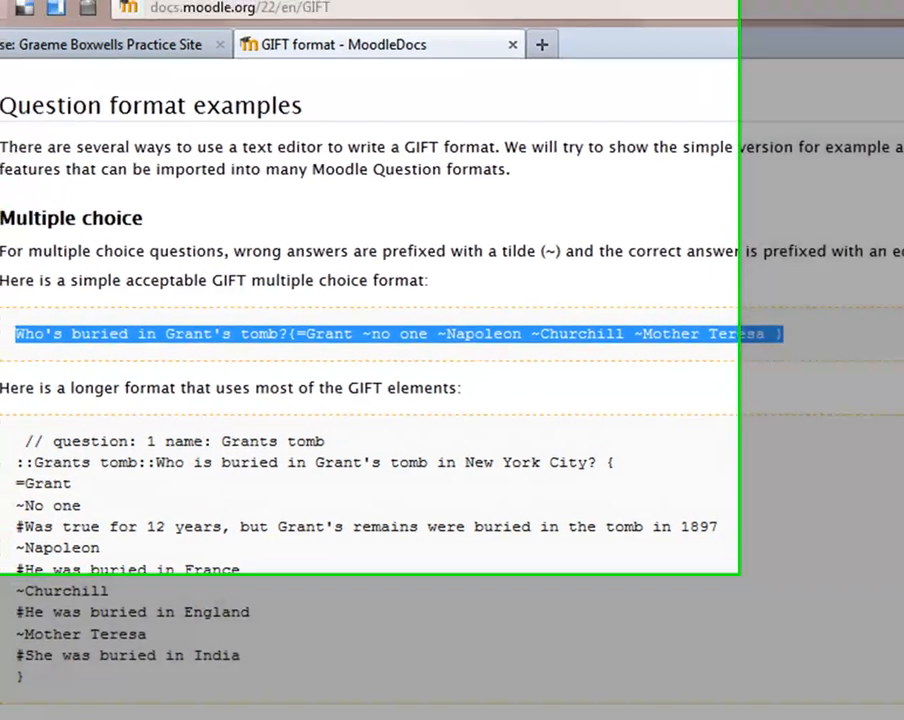
Switch to Notepad and paste the copied example question into GIFTImport.txt
key("alt+Tab")
right_click(71, 93)
left_click(140, 206)
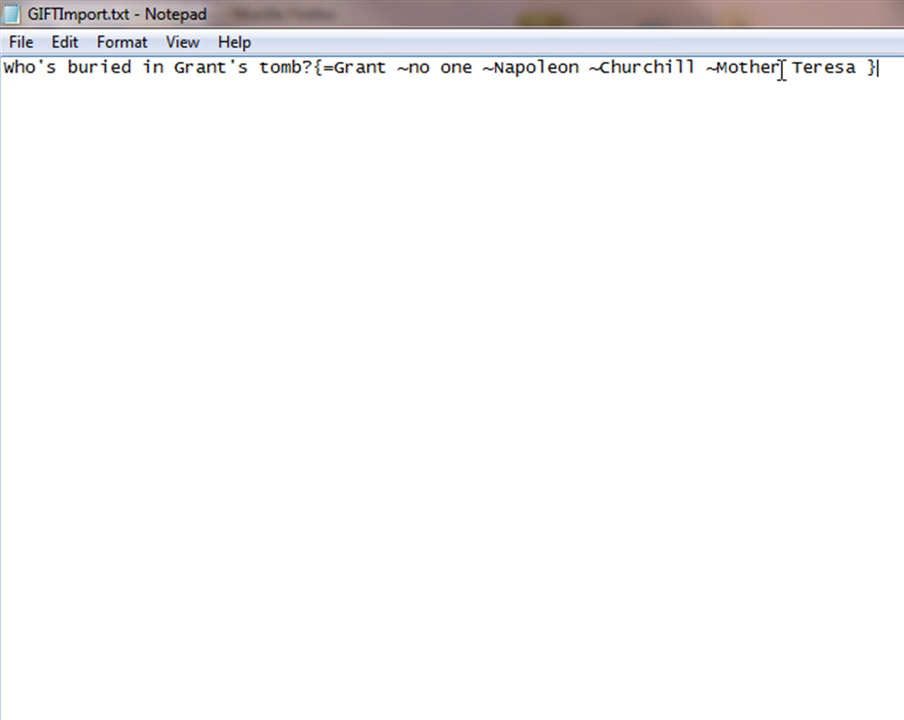
Replace the question wording before the question mark with "Which of these is an activity in Moodle"
left_click_drag(5, 68, 300, 74)
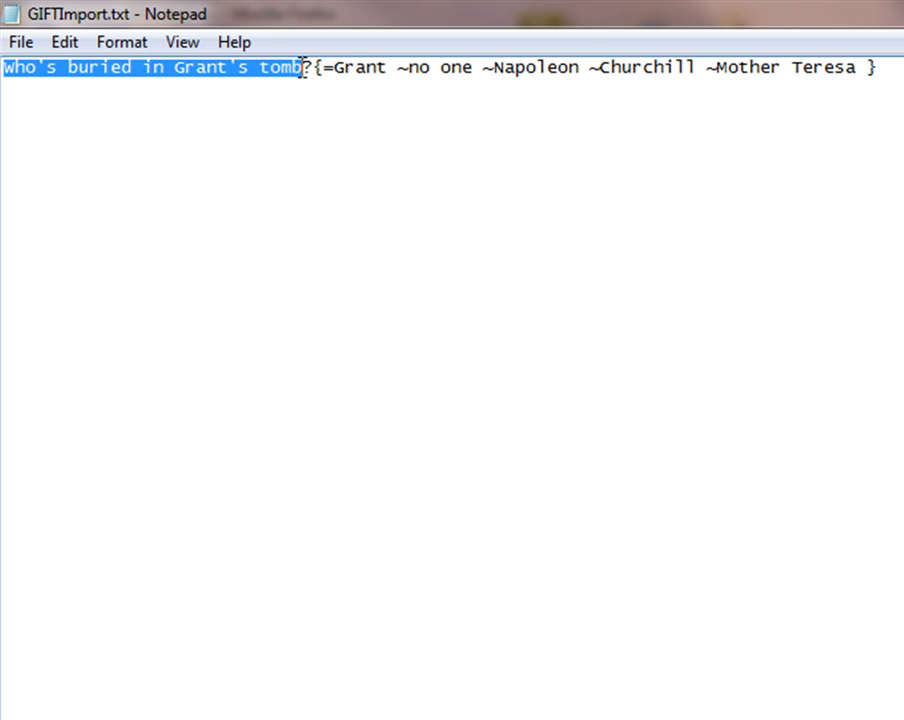
type("Which of")
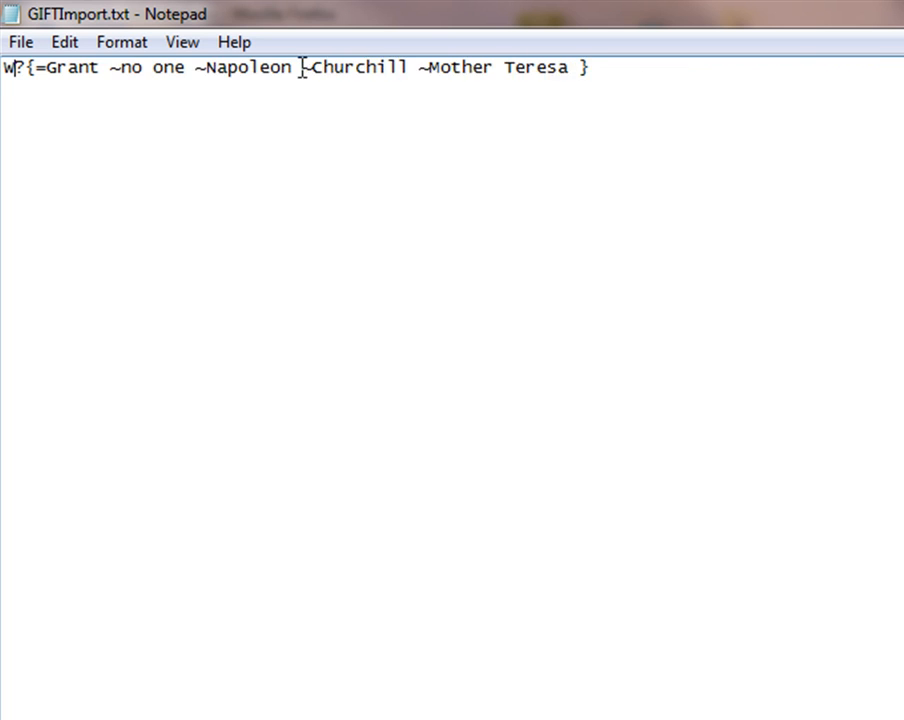
type(" these is")
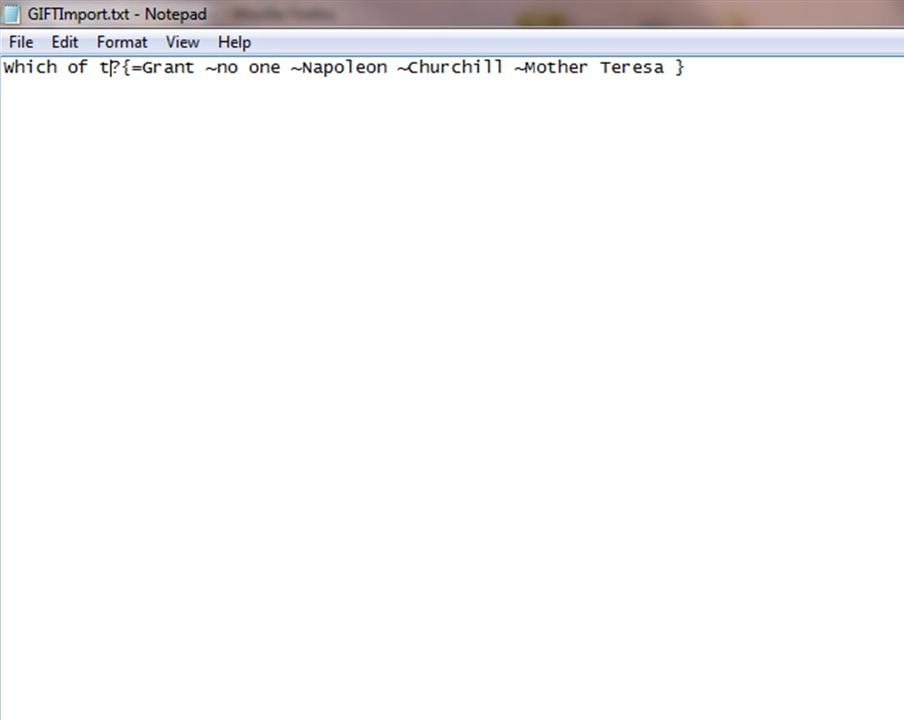
type(" an activ")
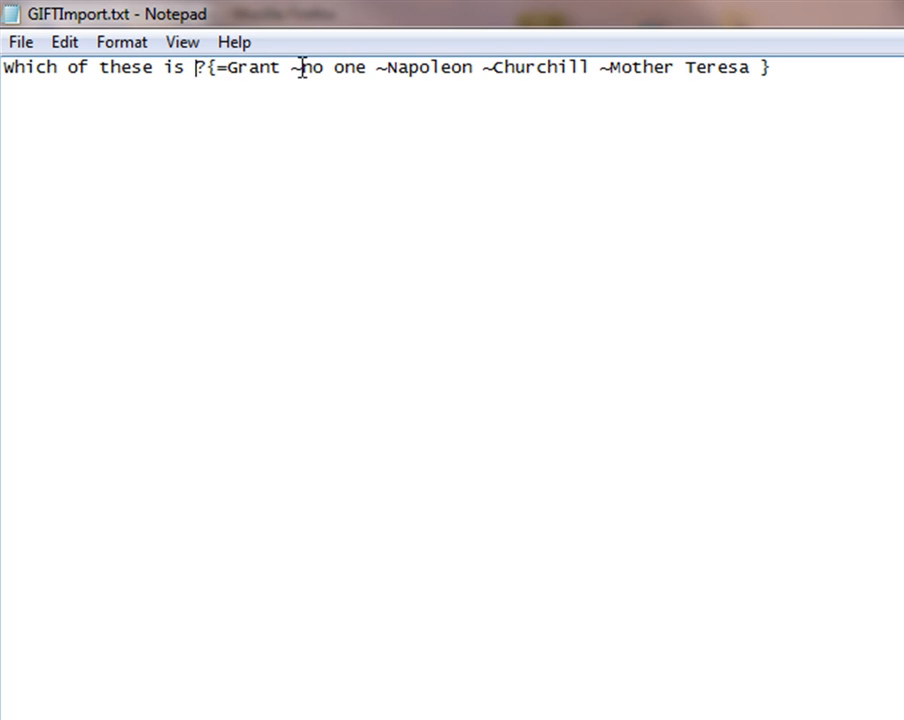
type("ity in Mo")
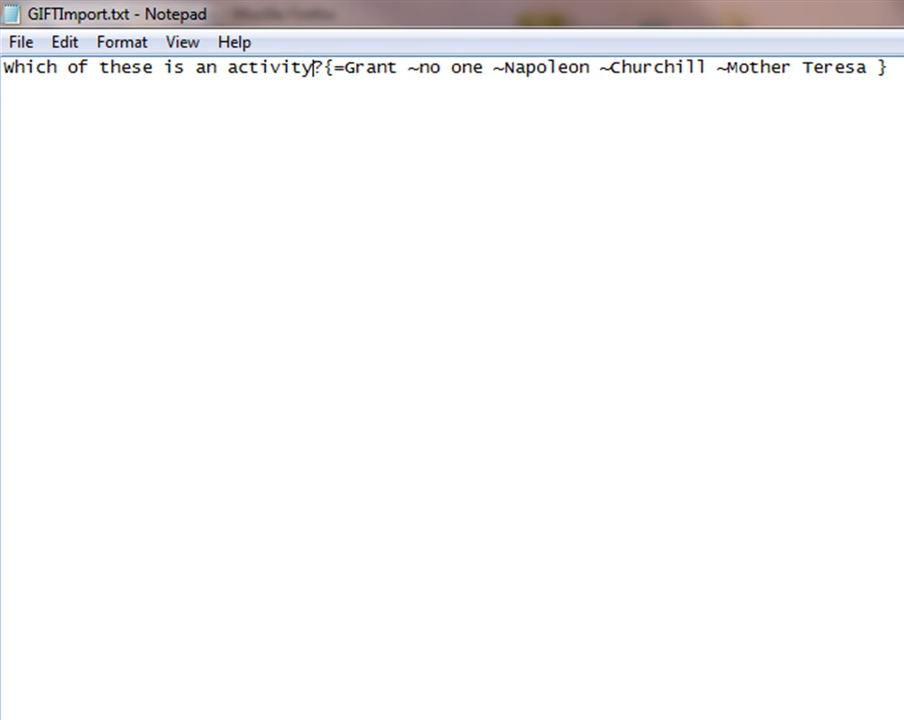
type("odle")
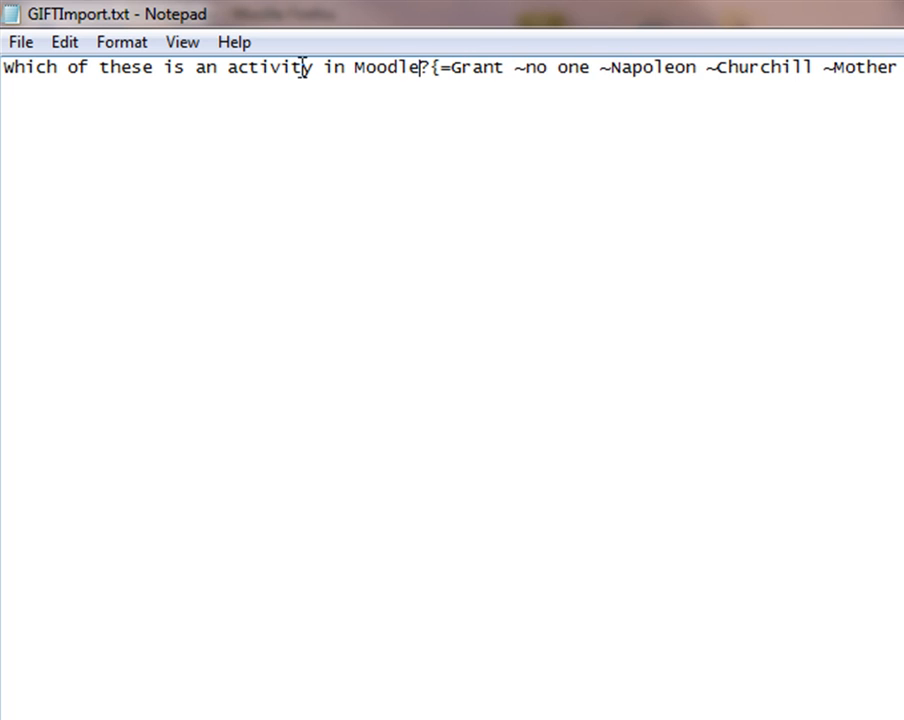
Replace the correct answer "Grant" with "Quiz" and the wrong answer "no one" with "Files"
left_click_drag(453, 69, 472, 69)
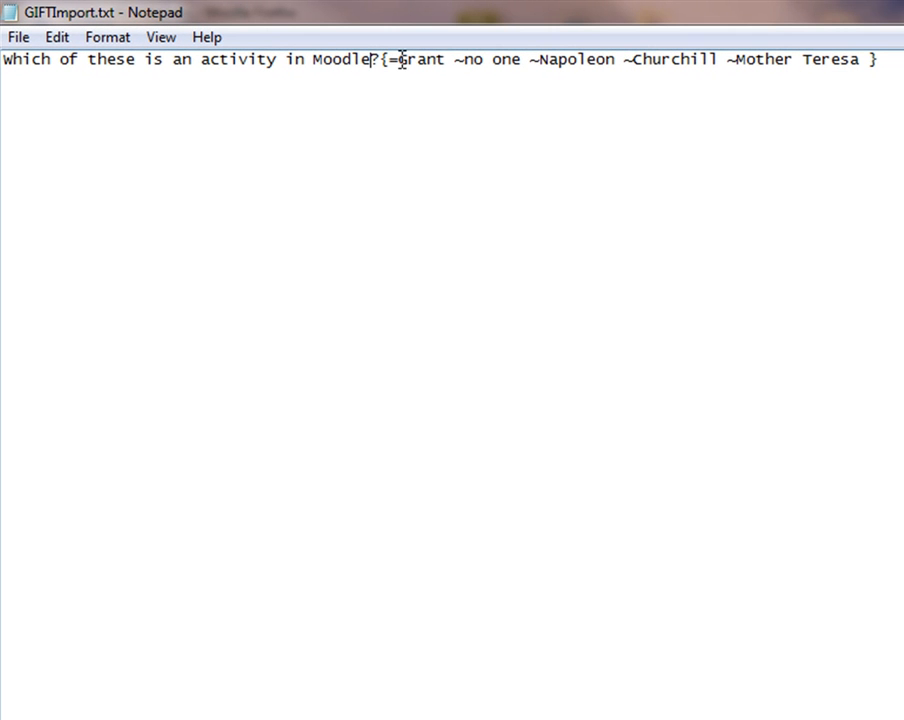
left_click_drag(415, 61, 446, 60)
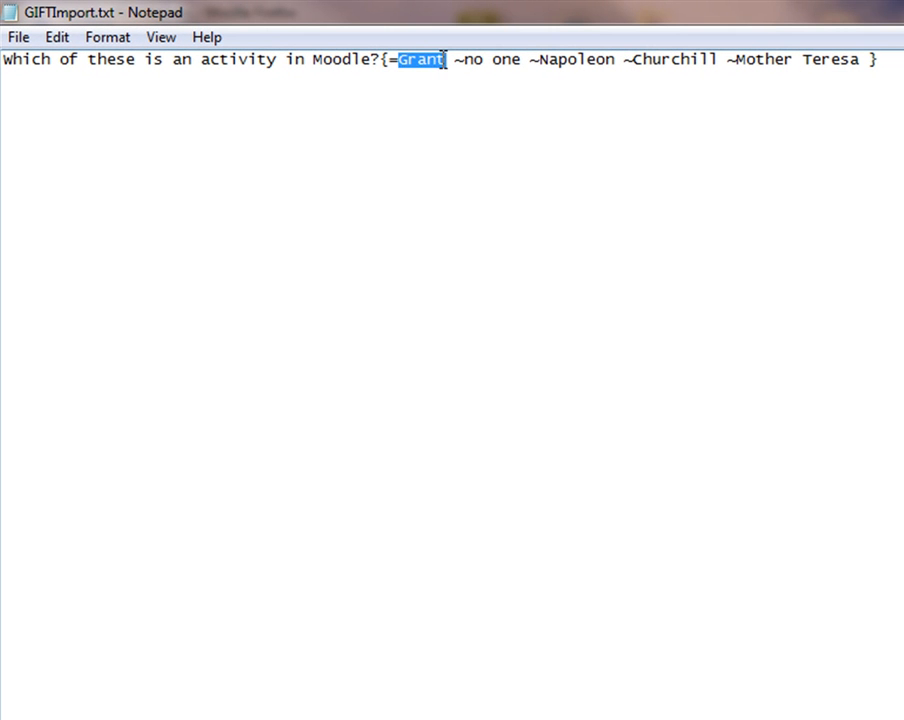
type("Quiz")
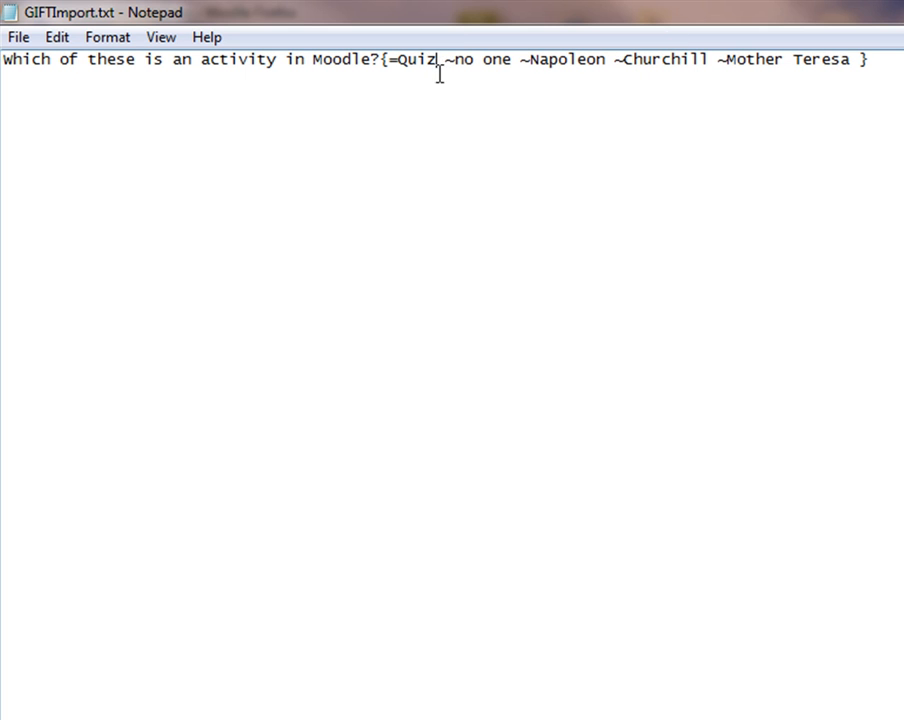
left_click_drag(455, 60, 516, 62)
type("Files")
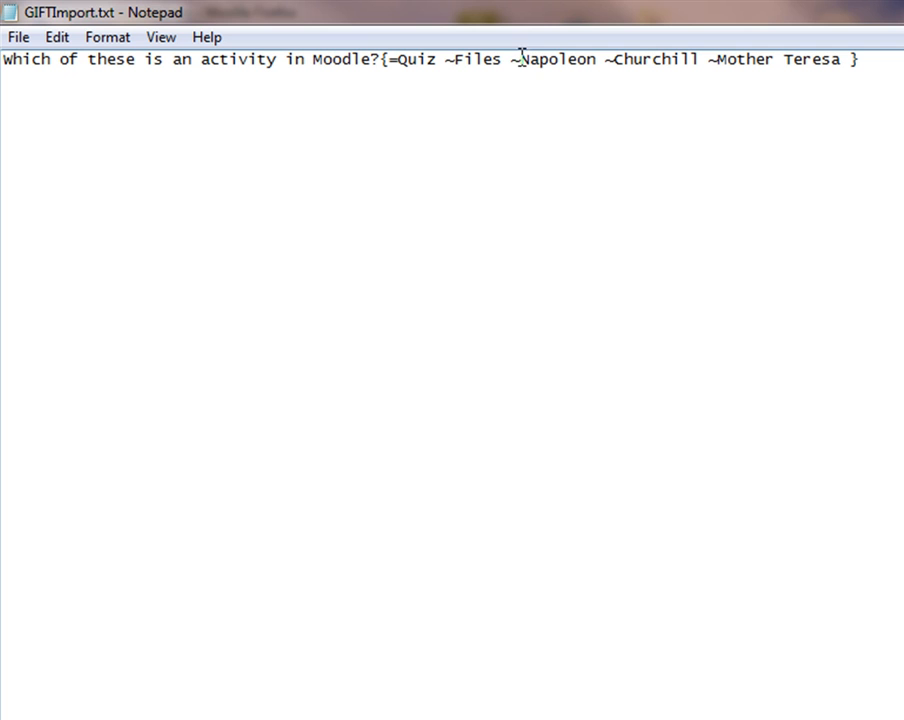
Replace the wrong answer "Napoleon" with "Administration" and "Churchill" with "Grades"
left_click_drag(519, 58, 597, 62)
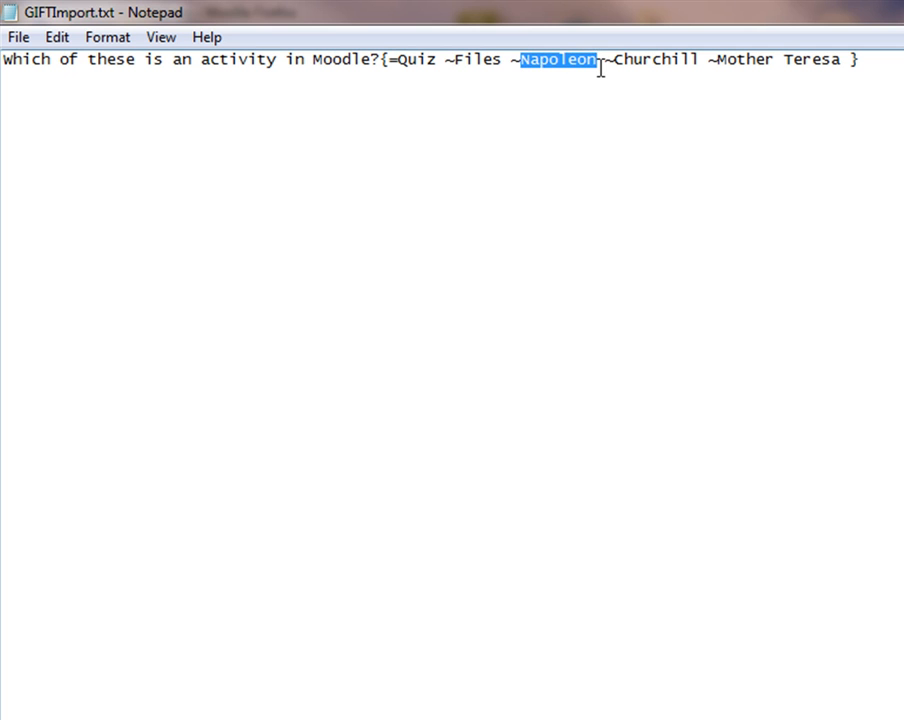
type("Administr")
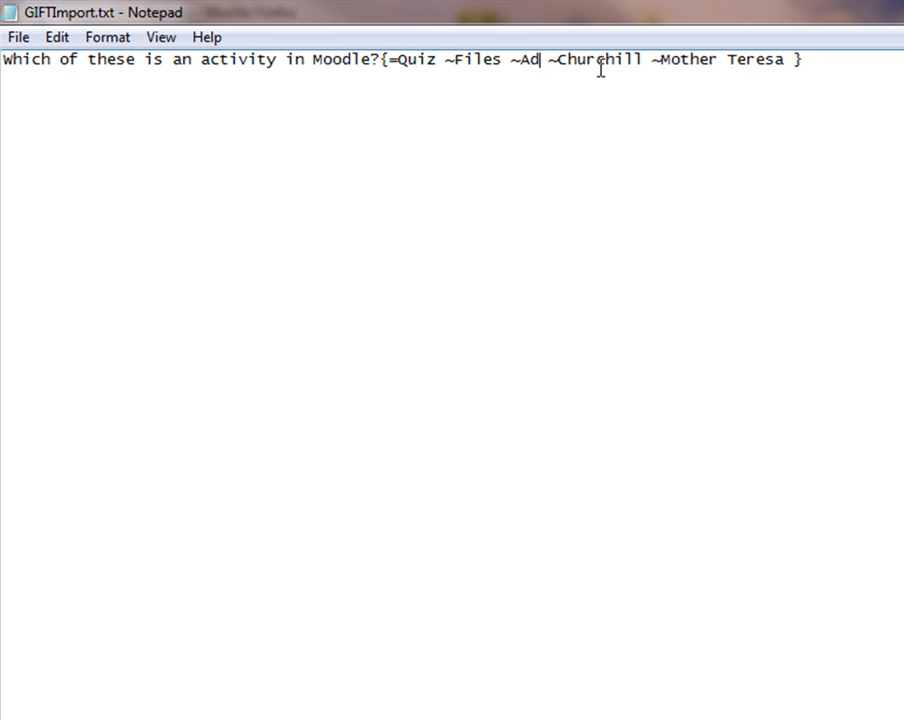
type("ation")
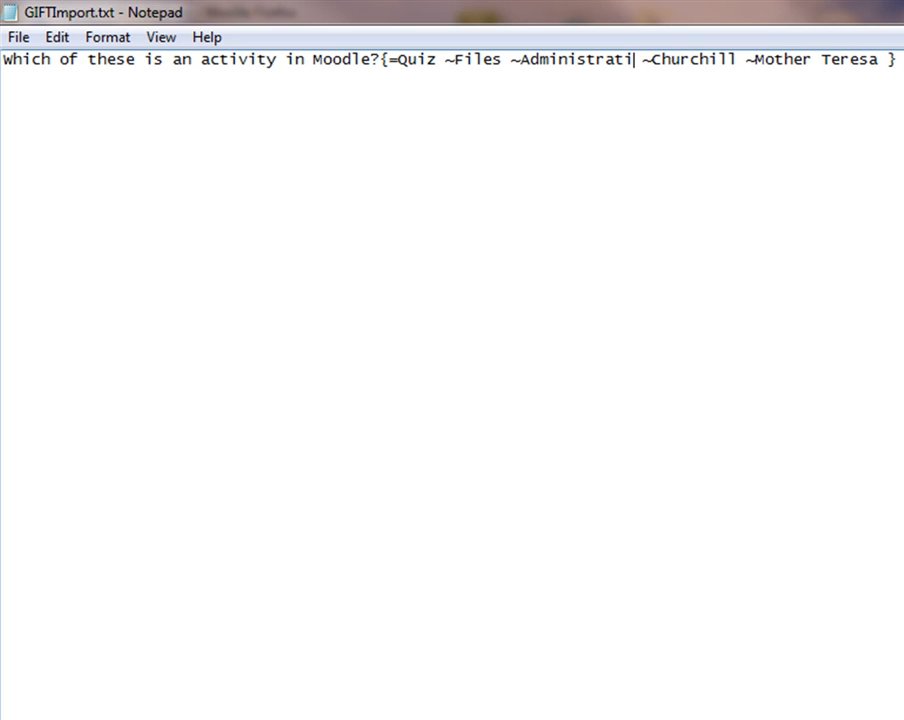
left_click_drag(671, 62, 746, 62)
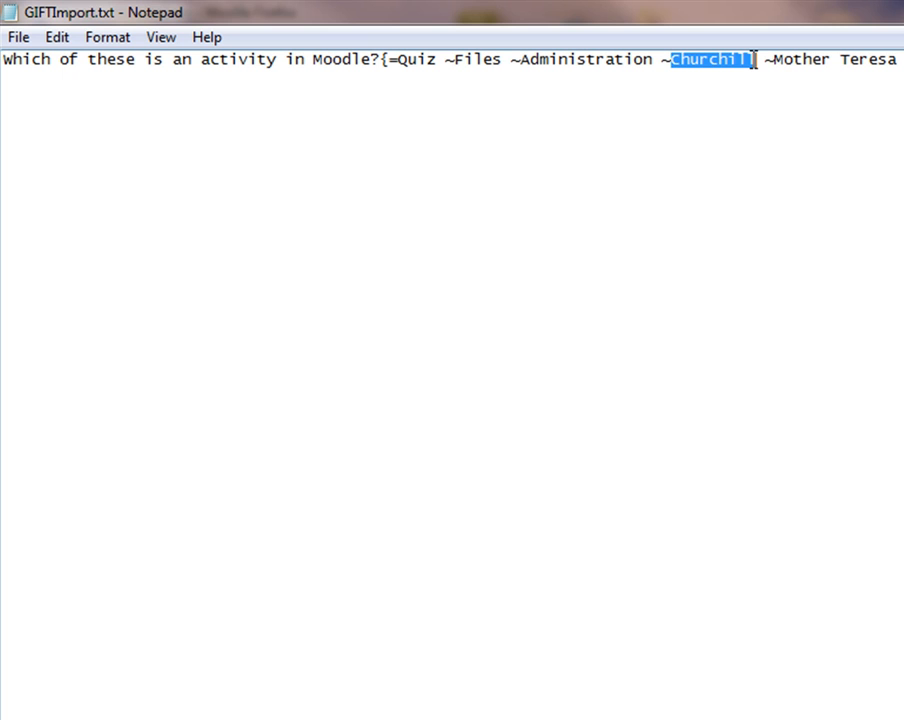
type("Grades")
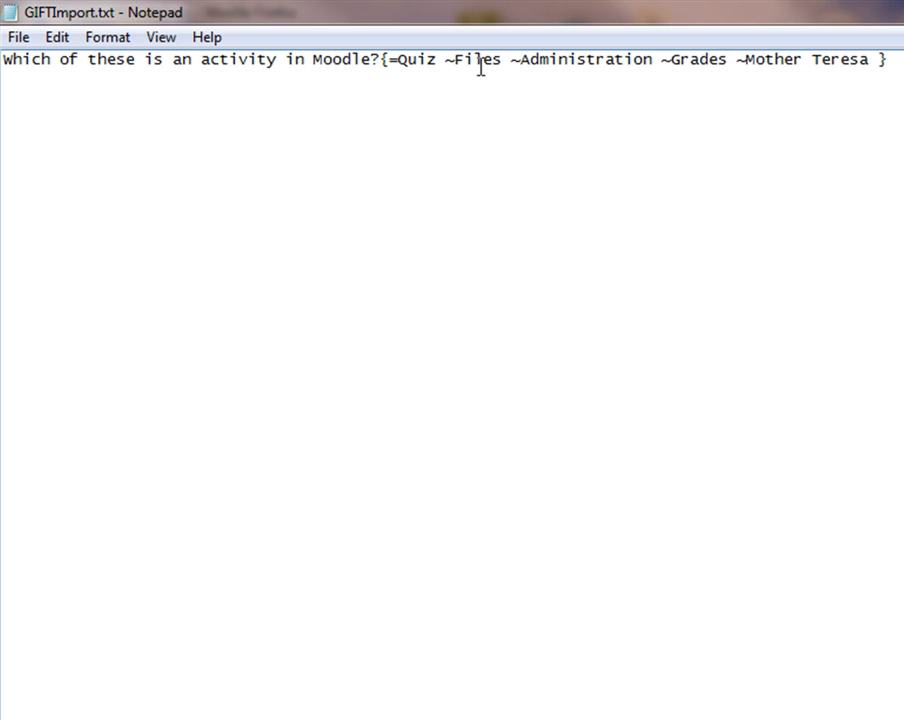
Delete the last wrong answer, "~Mother Teresa", and the extra space before the closing brace
left_click_drag(739, 63, 870, 66)
key("Delete")
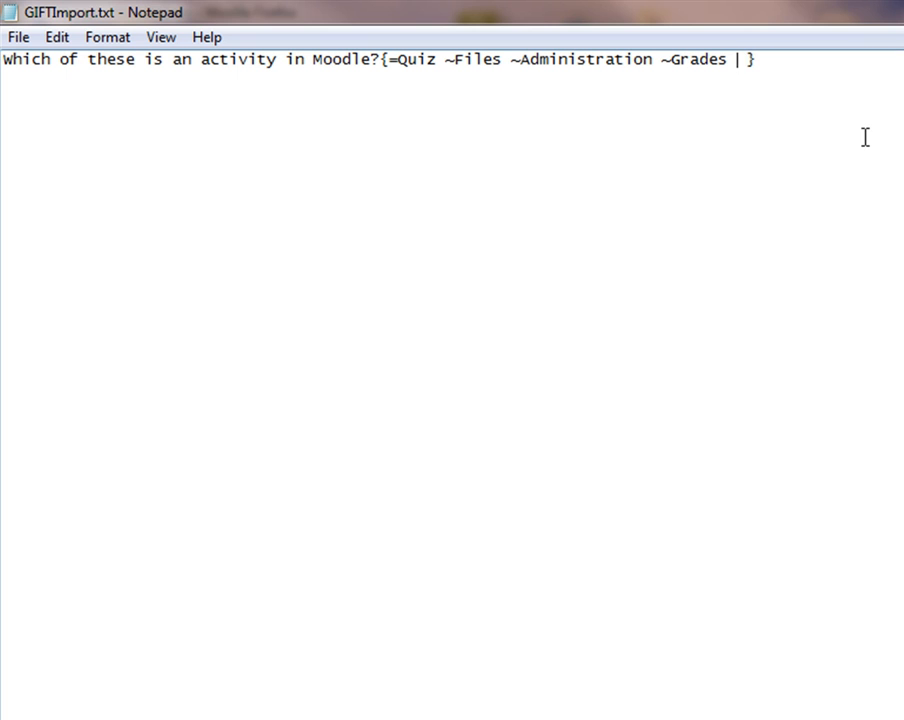
key("Delete")
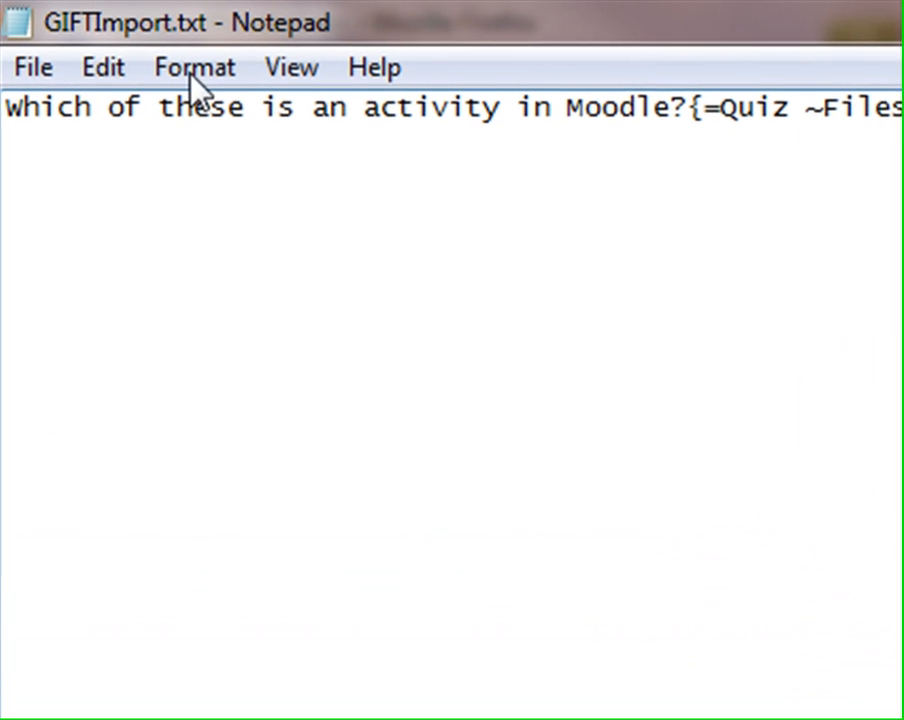
Save the text as GIFTImport.txt in the GIFT Import Files folder, replacing the existing file
left_click(33, 70)
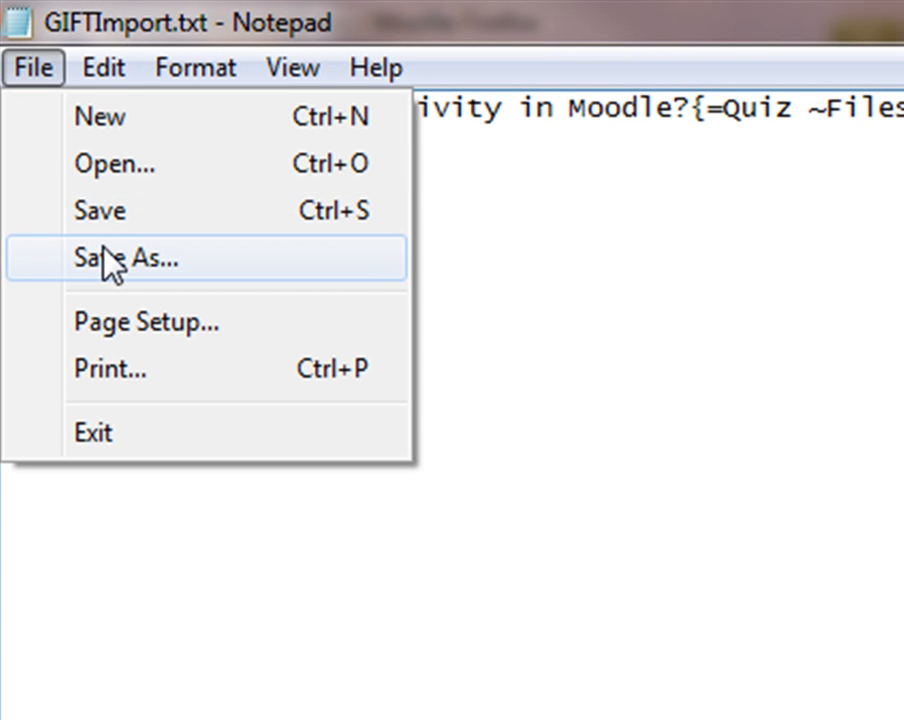
left_click(108, 272)
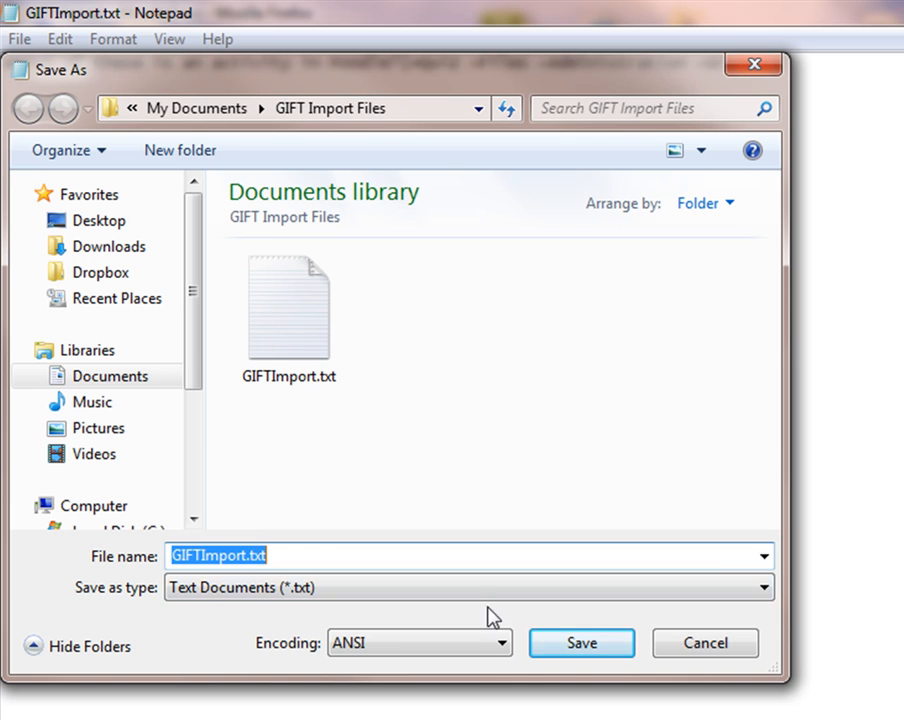
left_click(563, 643)
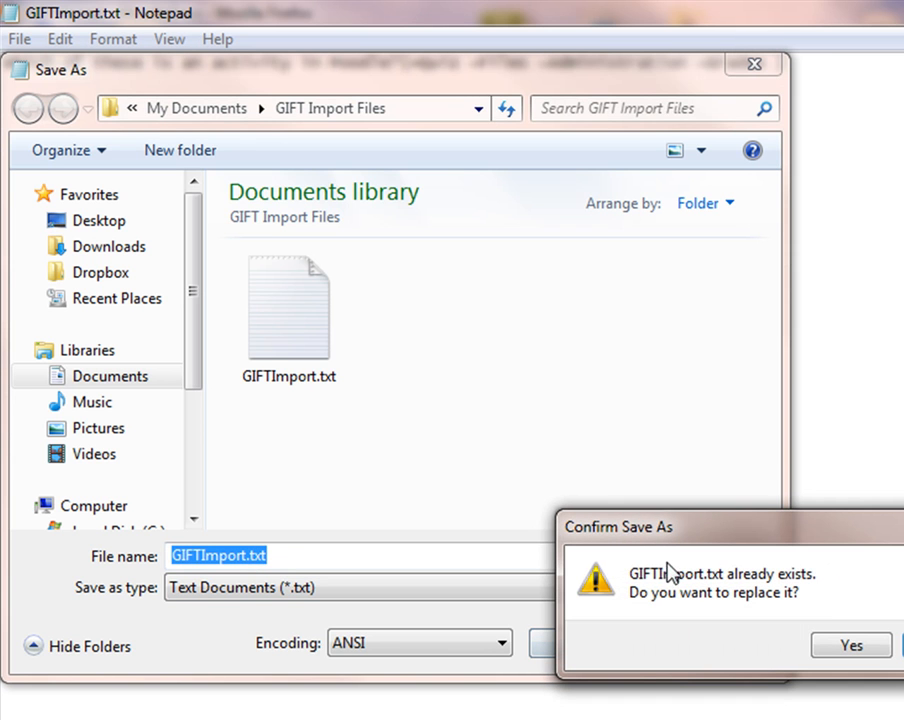
left_click(851, 646)
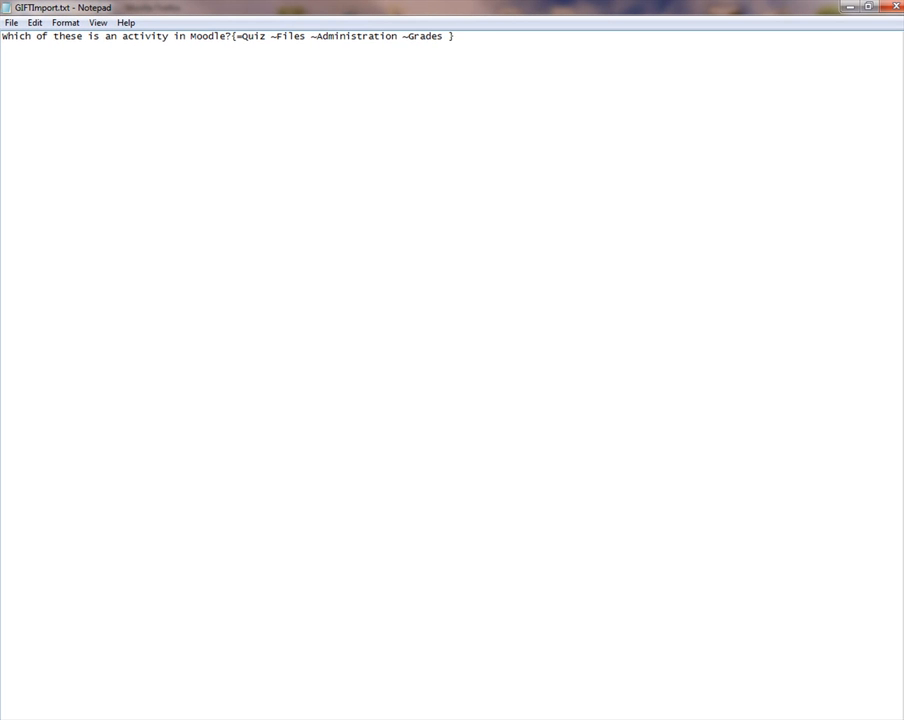
Switch to Firefox, return to the Moodle practice course and open its question bank
key("alt+Tab")
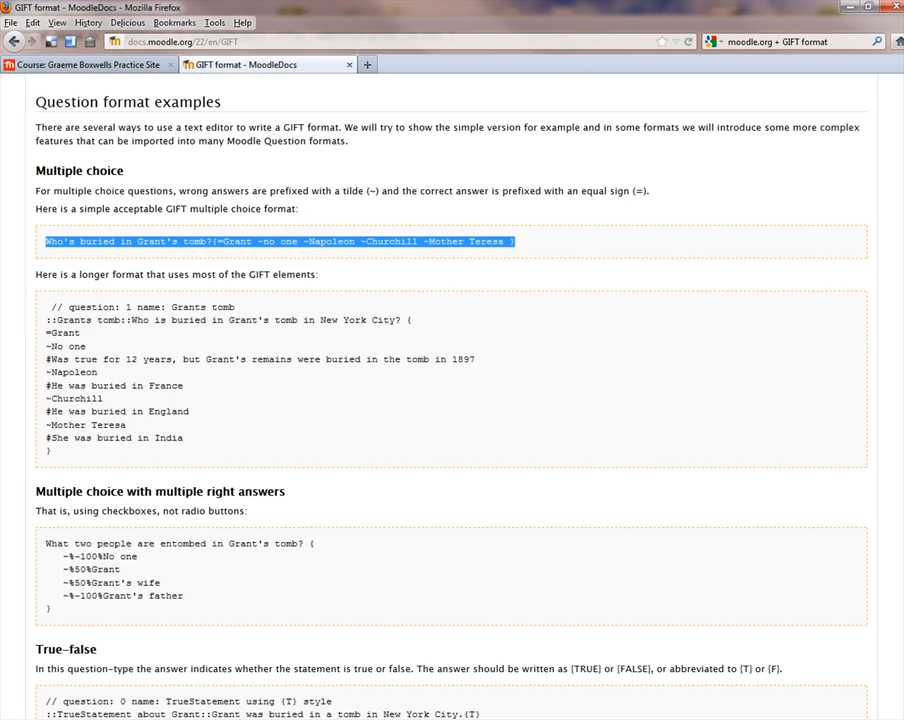
left_click(120, 68)
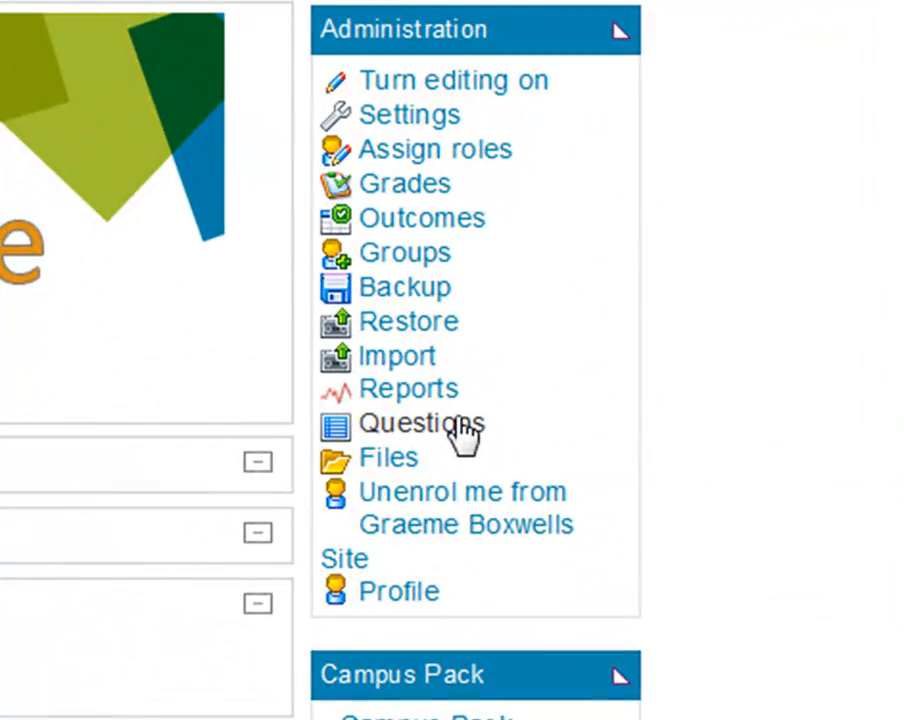
scroll(452, 360, "down", 2)
scroll(452, 360, "up", 2)
left_click(456, 424)
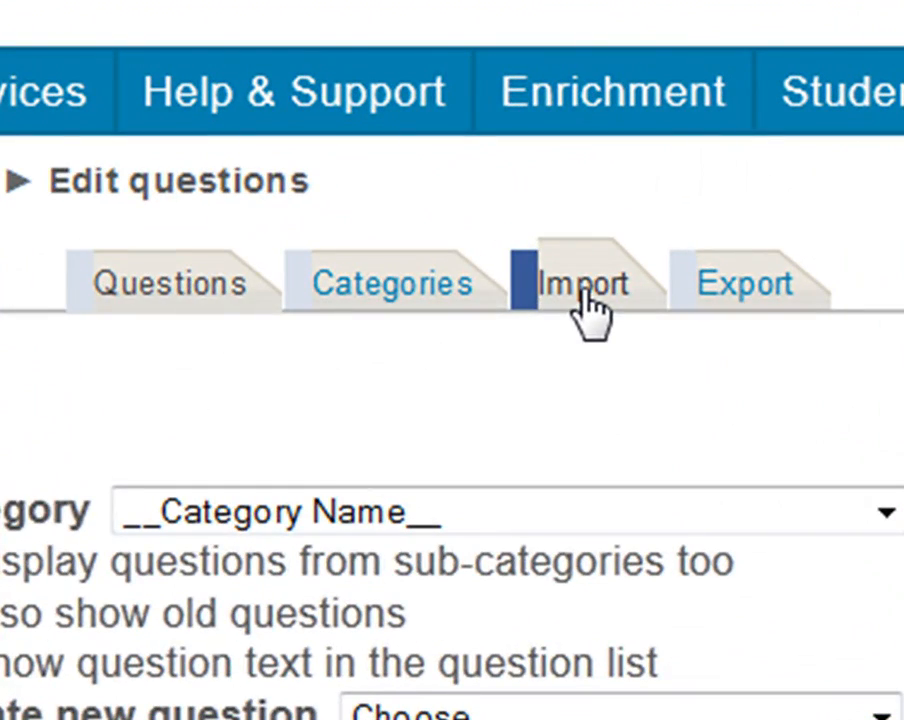
Open the question import page and choose GIFT format as the file format
left_click(588, 300)
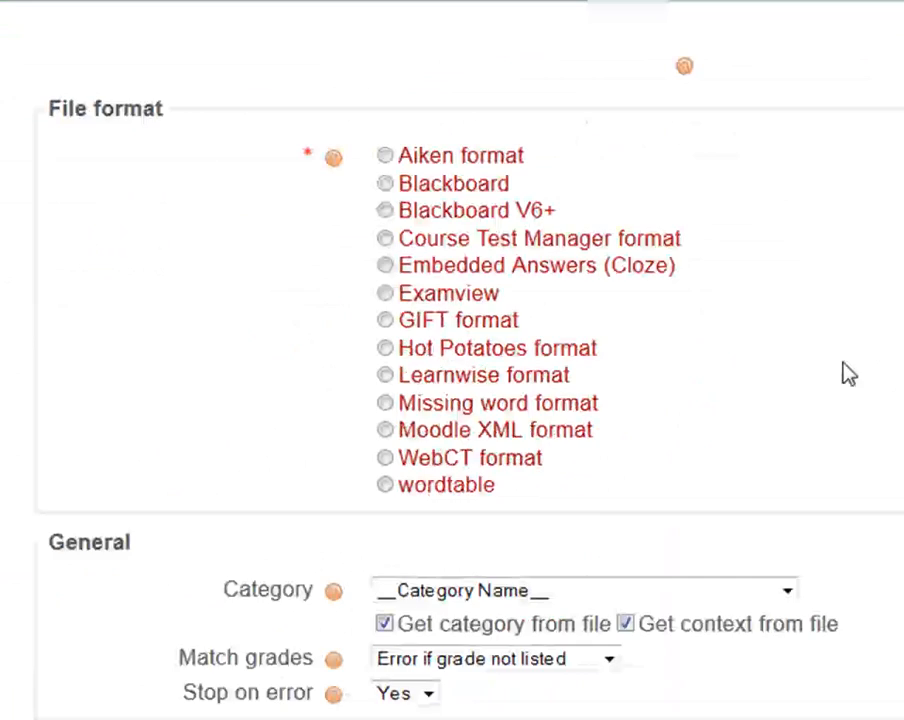
left_click(385, 321)
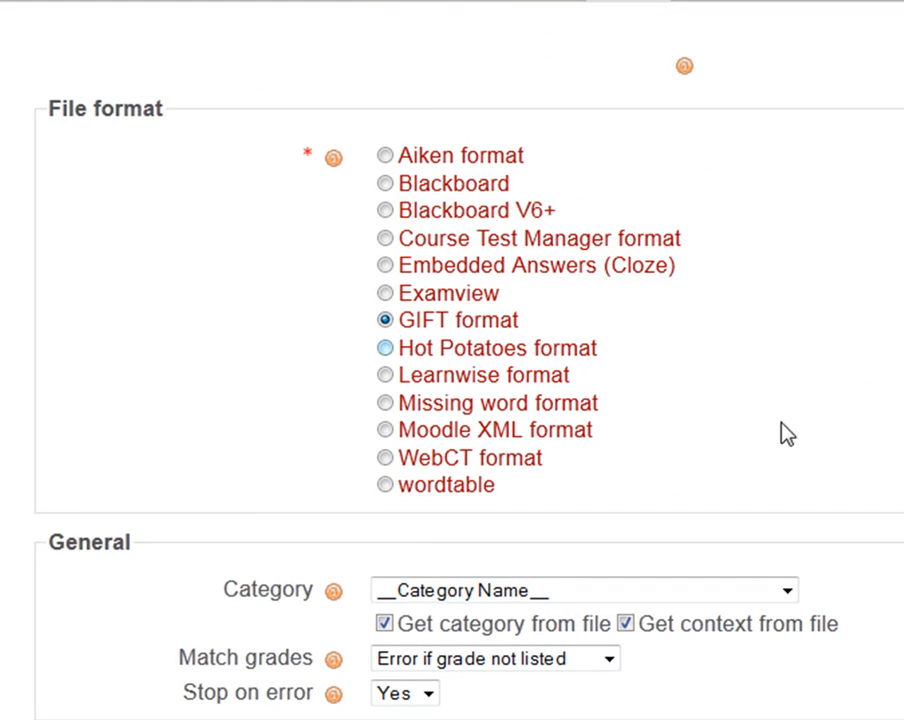
Upload GIFTImport.txt from the GIFT Import Files folder, import its question and continue to the question bank
scroll(452, 360, "down", 2)
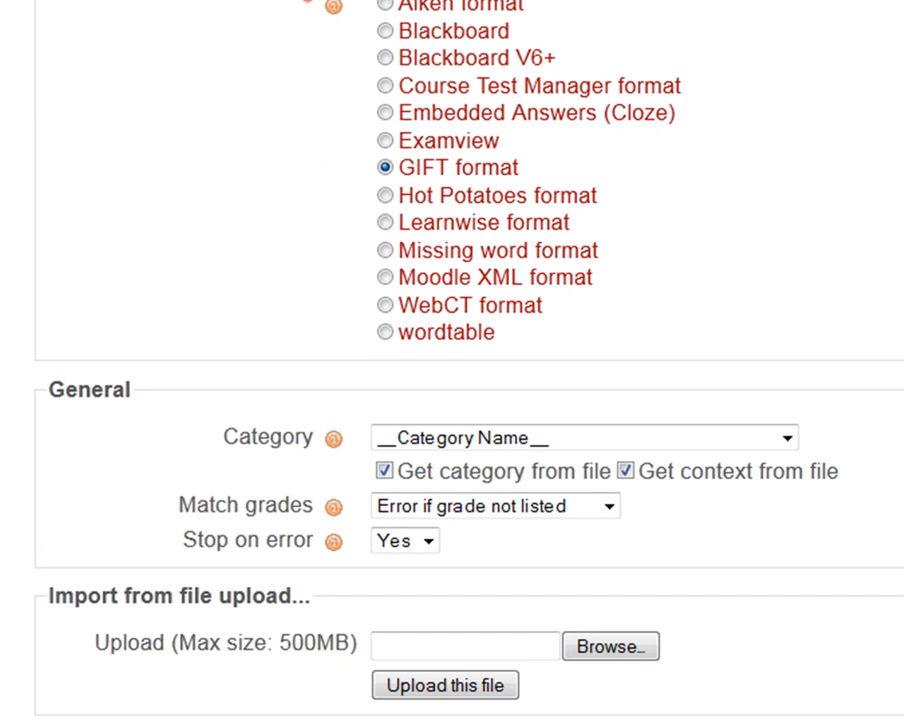
scroll(452, 360, "down", 2)
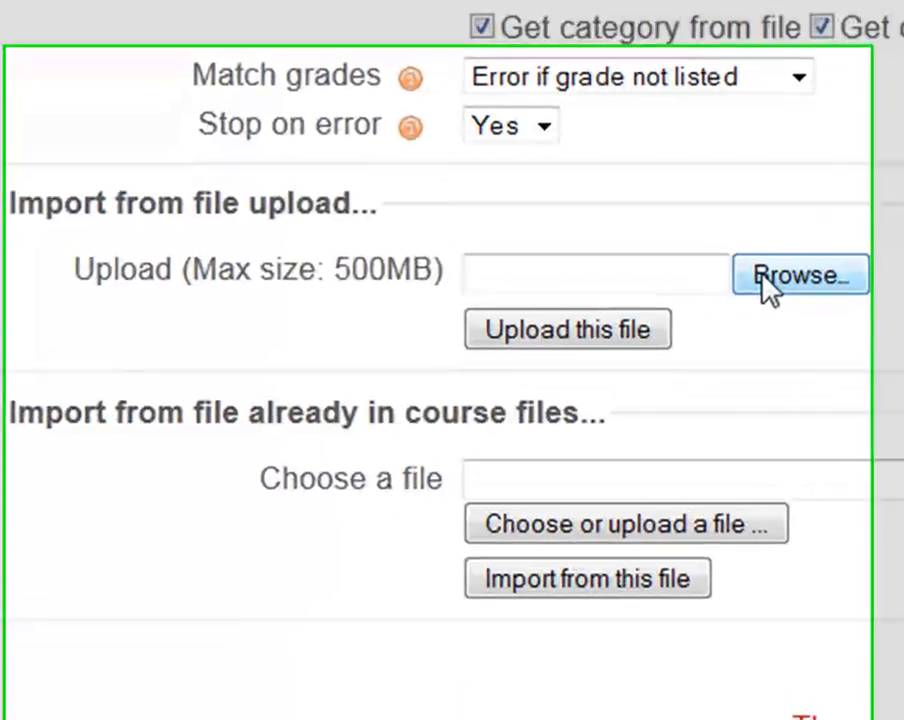
left_click(603, 478)
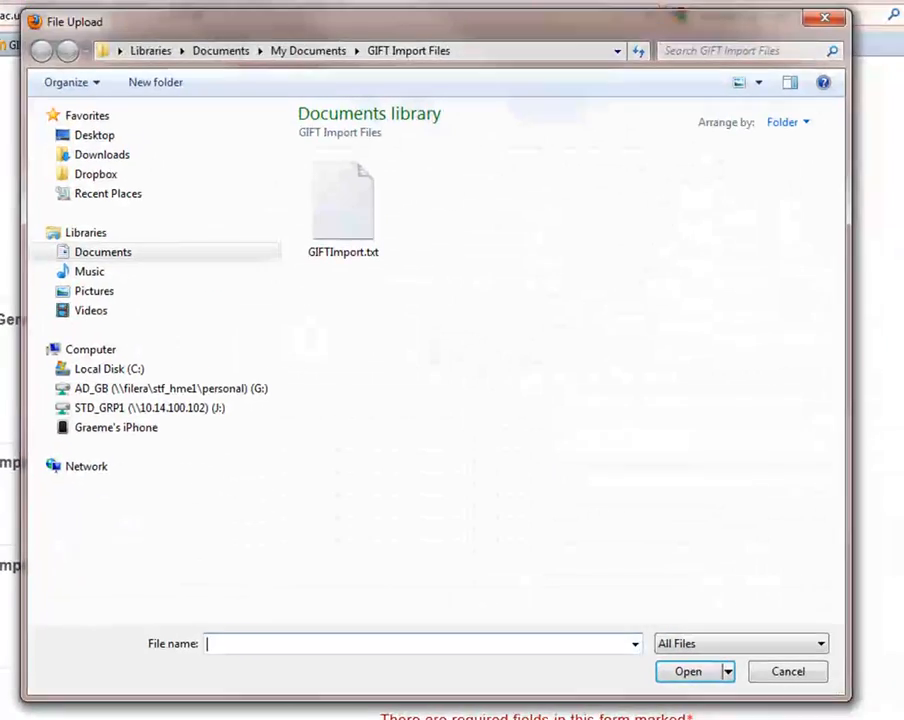
left_click(344, 210)
left_click(682, 675)
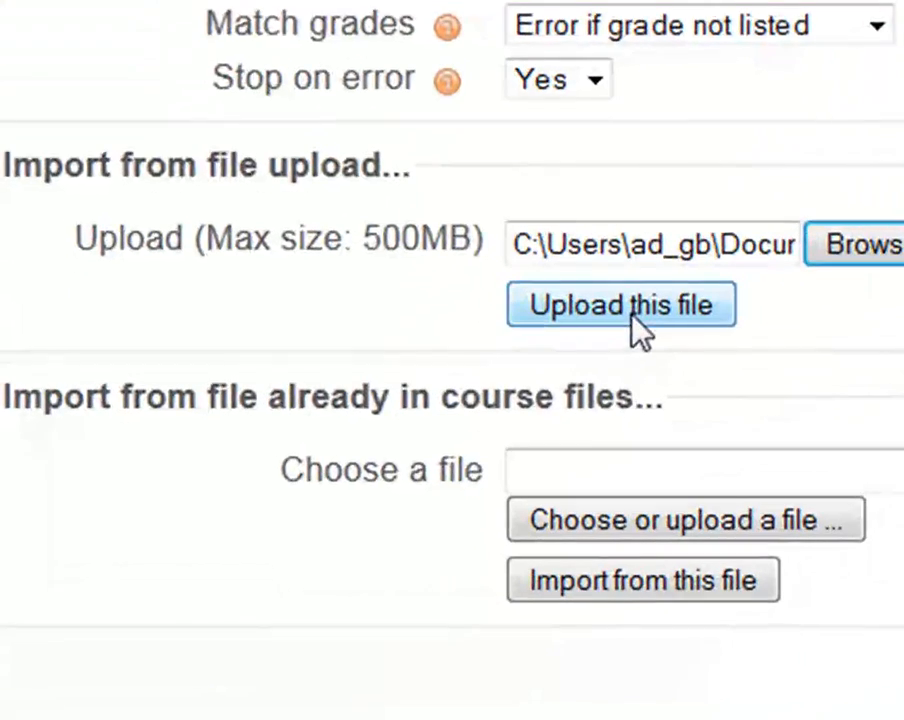
left_click(629, 317)
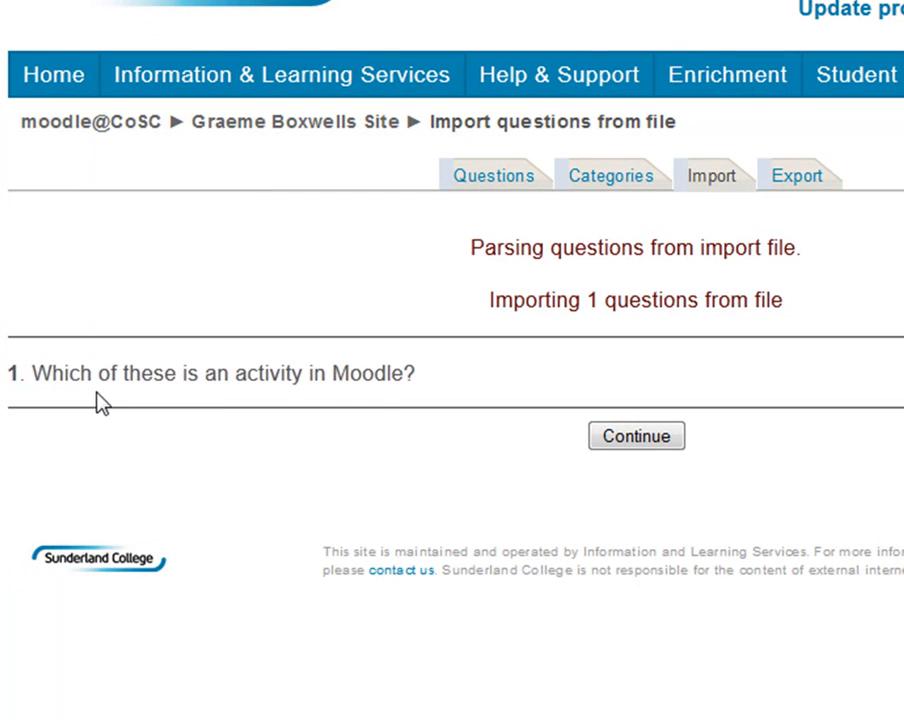
left_click(640, 437)
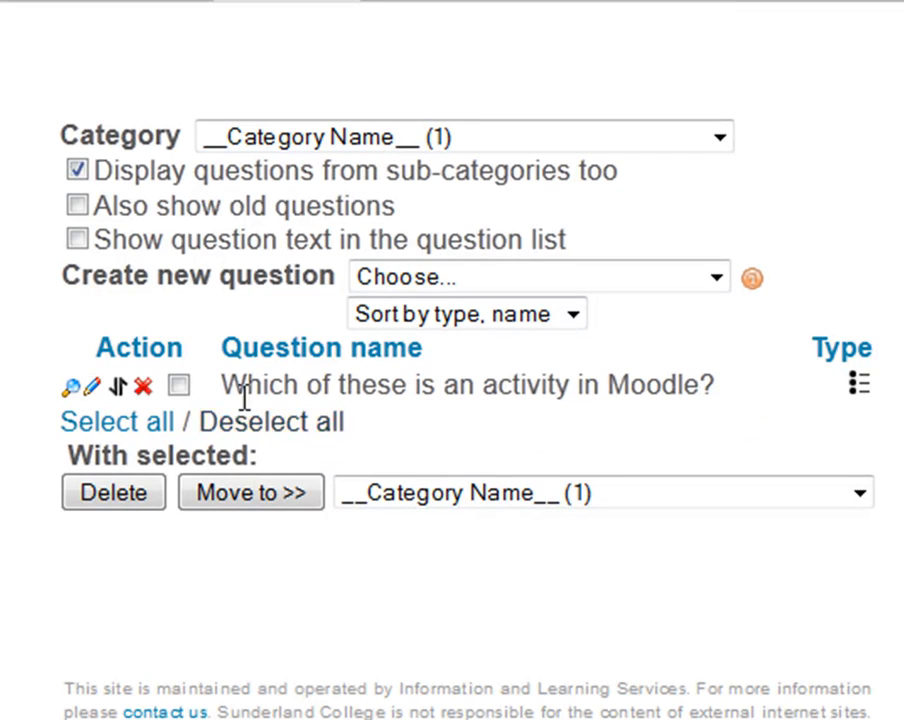
Preview the imported question in a maximized window, submit the answer Grades and then Quiz, and close the preview
left_click(72, 388)
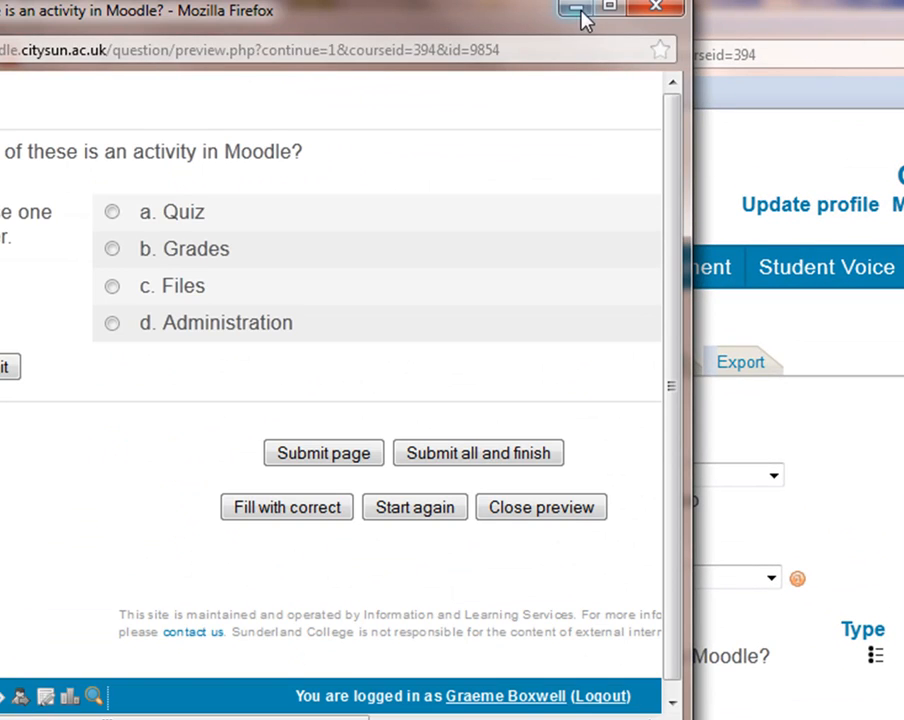
left_click(620, 12)
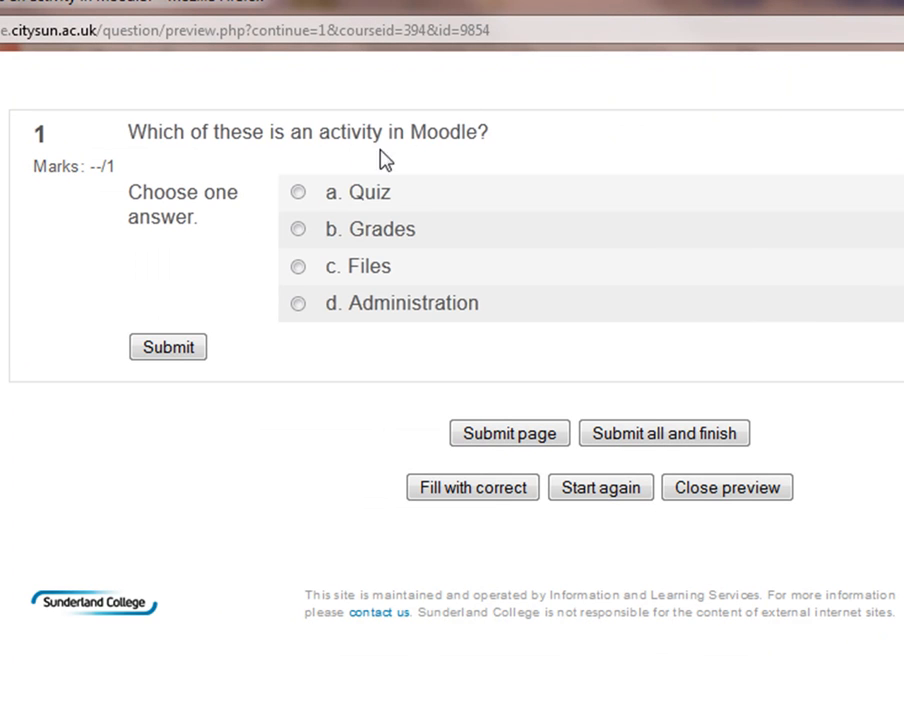
left_click(298, 230)
left_click(174, 350)
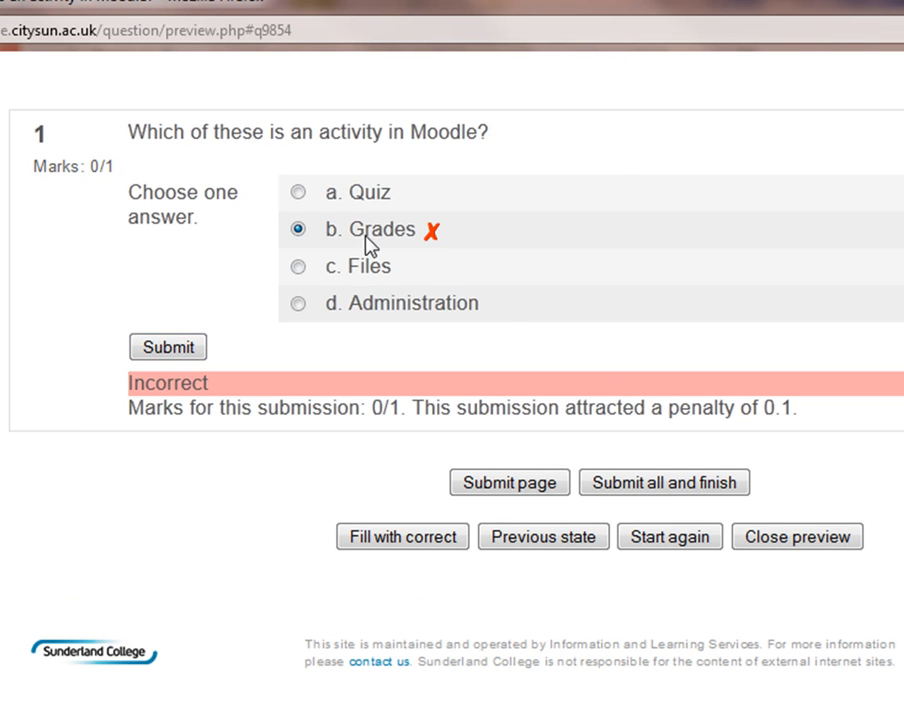
left_click(298, 192)
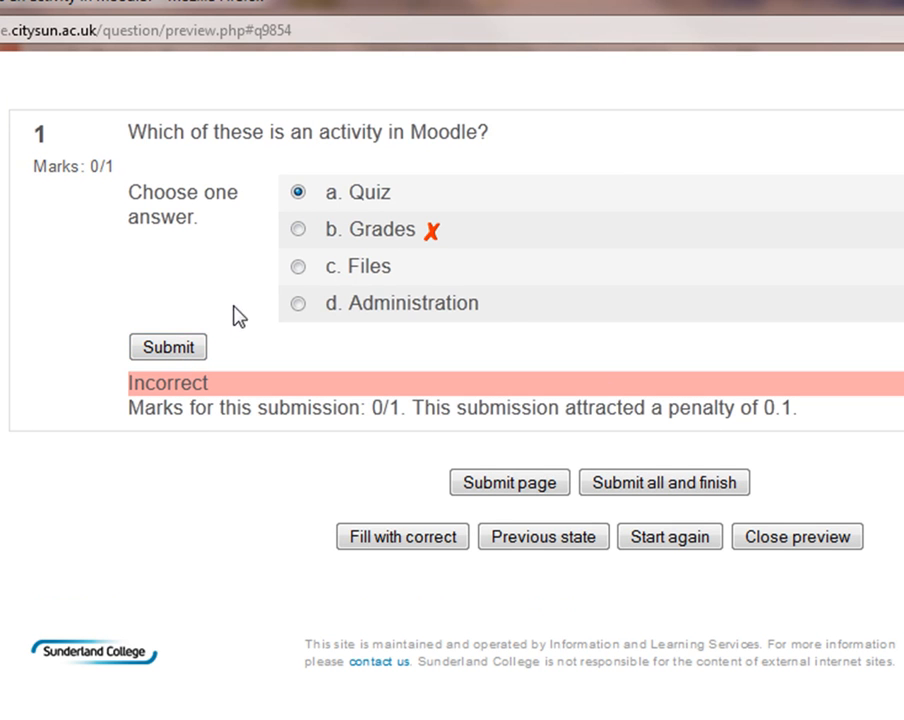
left_click(192, 348)
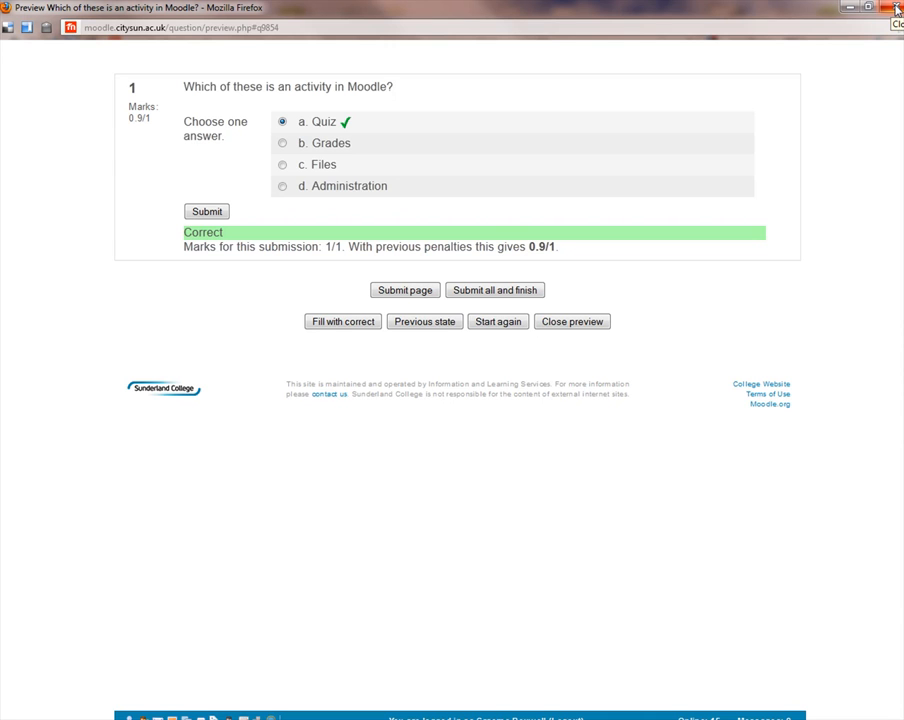
left_click(897, 8)
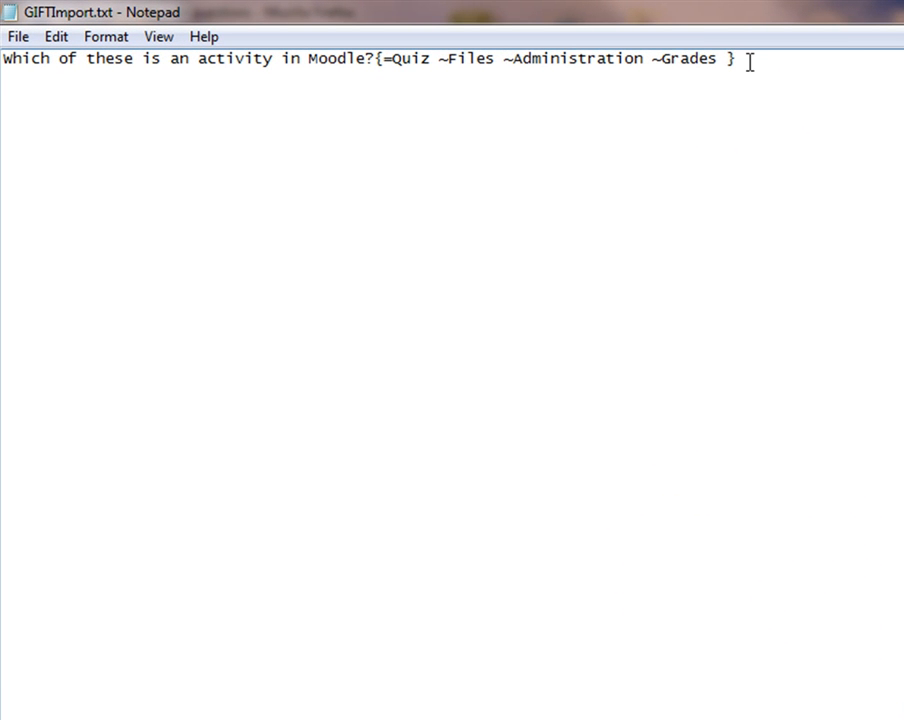
Switch to GIFTImport.txt in Notepad and duplicate the whole question below the original, separated by a blank line
left_click_drag(750, 61, 3, 62)
key("ctrl+c")
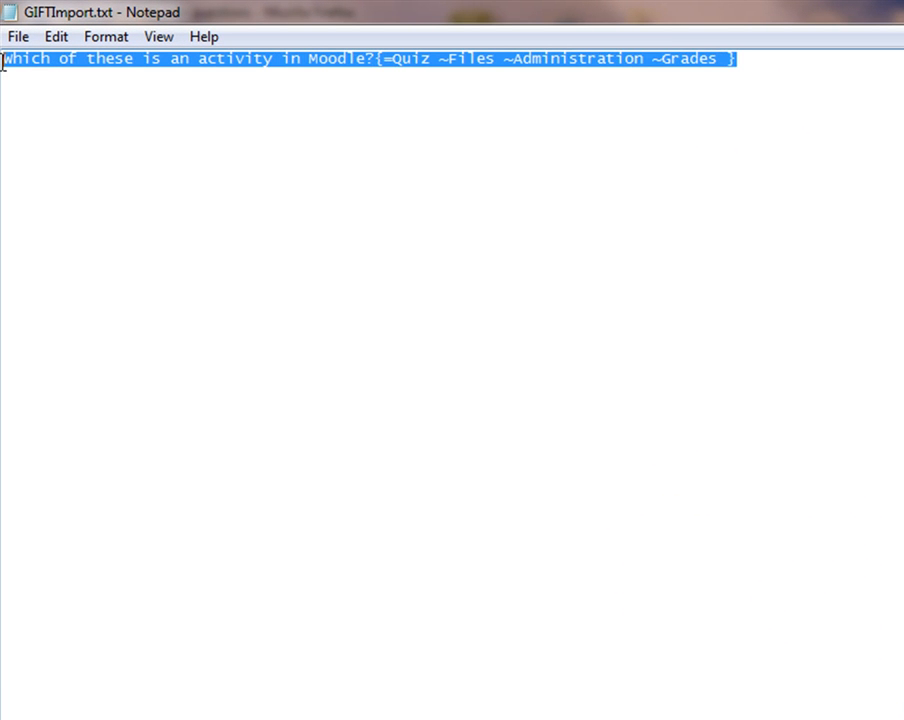
left_click(32, 80)
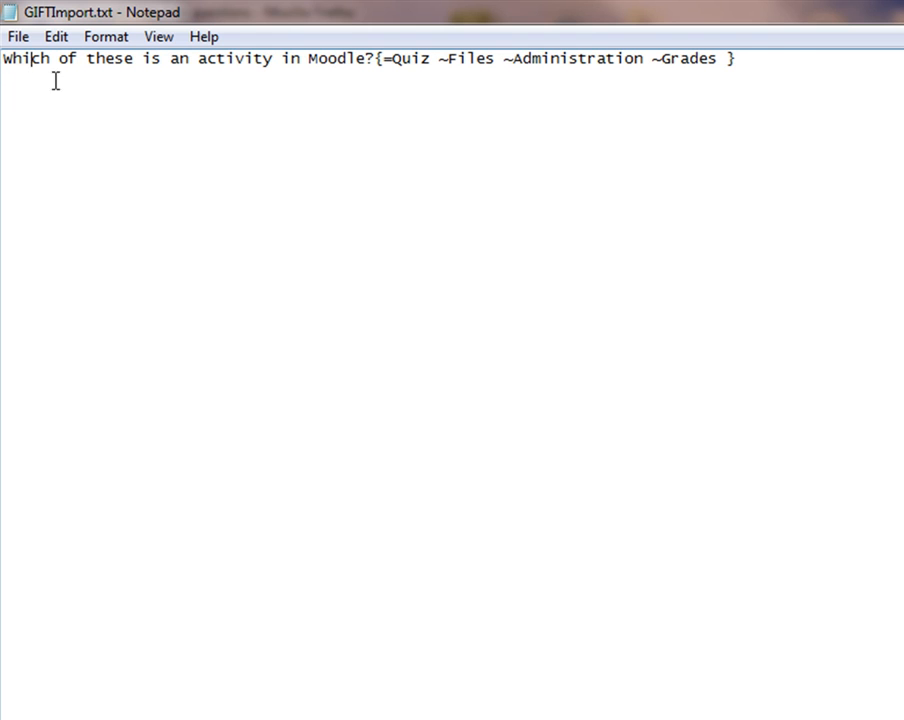
left_click(766, 58)
key("ctrl+v")
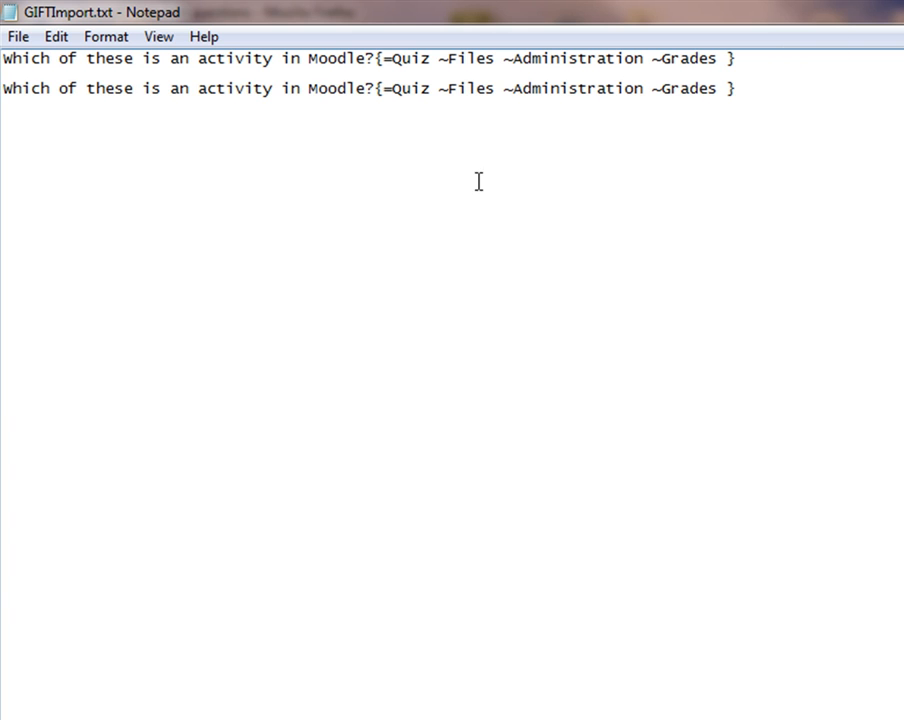
Replace the wording of the copied question before its question mark with "Which of these moodle functions"
left_click_drag(4, 86, 360, 91)
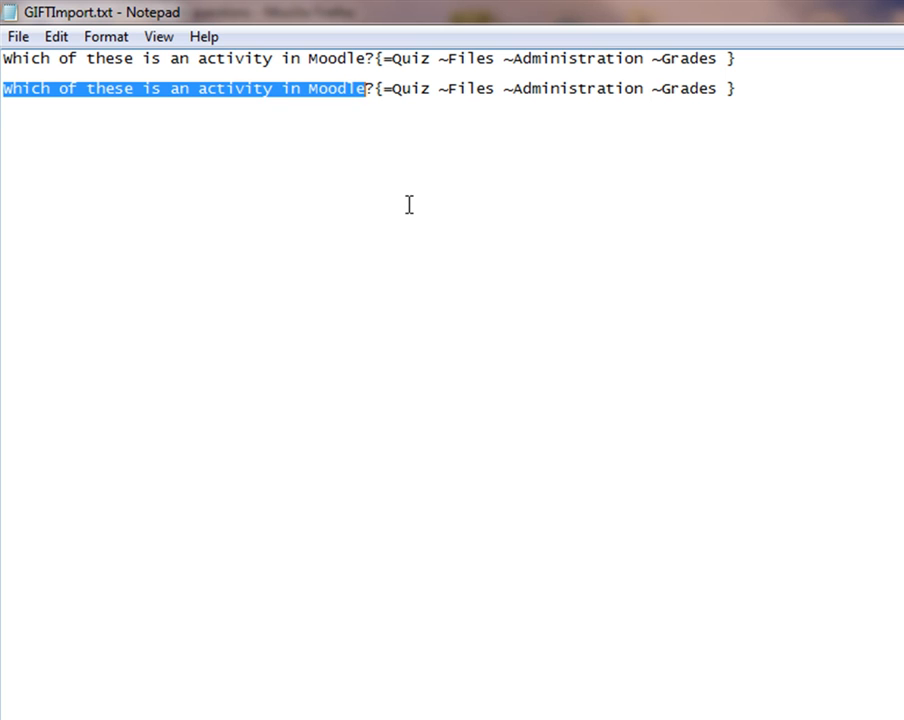
type("Whic")
key("BackSpace")
key("BackSpace")
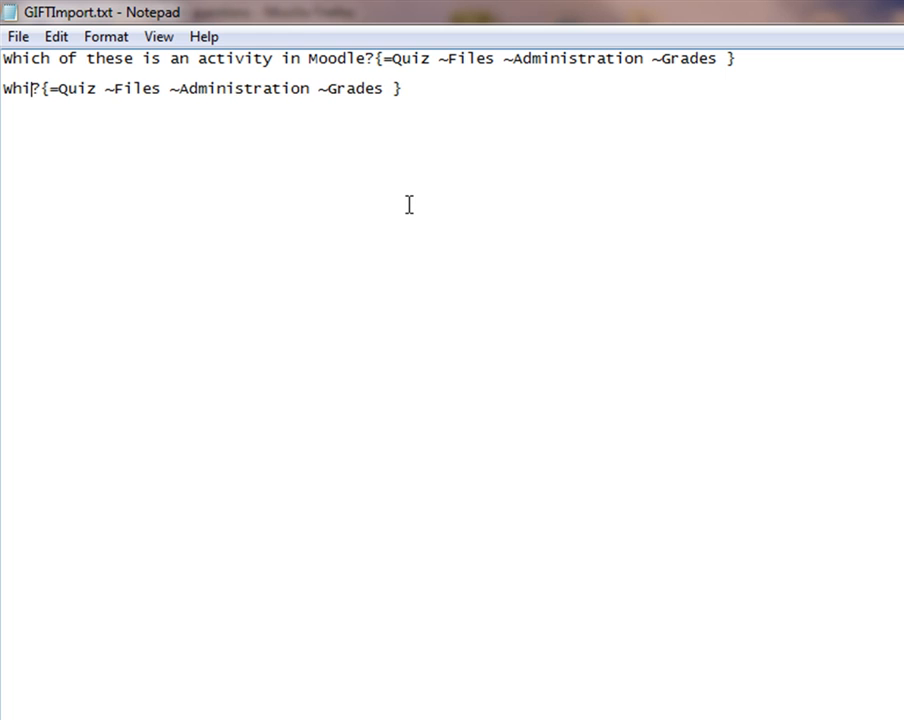
type("ch of ")
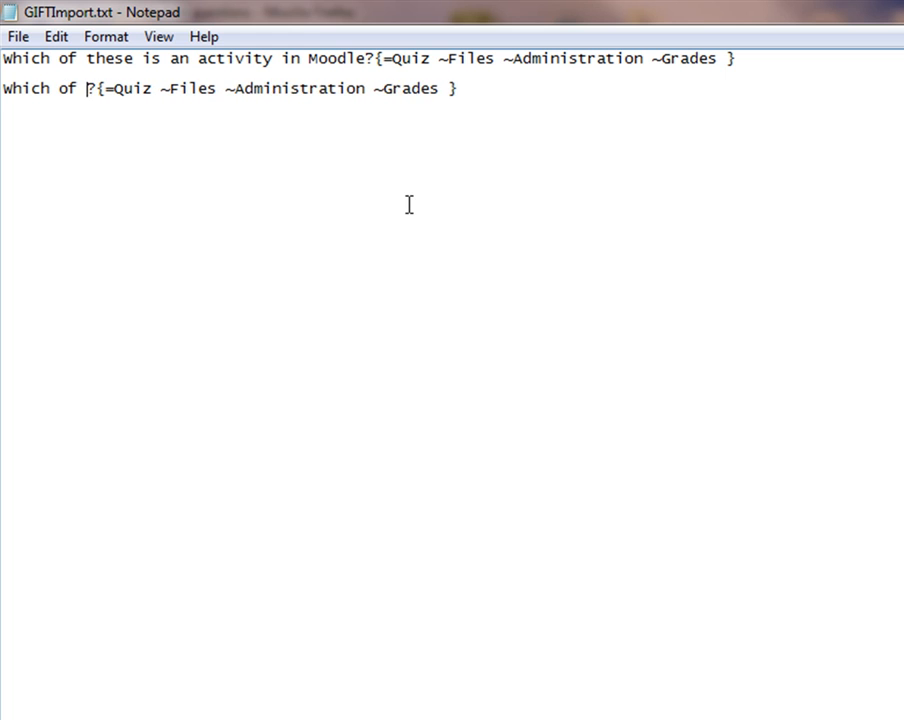
type("th4e")
key("BackSpace")
key("BackSpace")
type("ese")
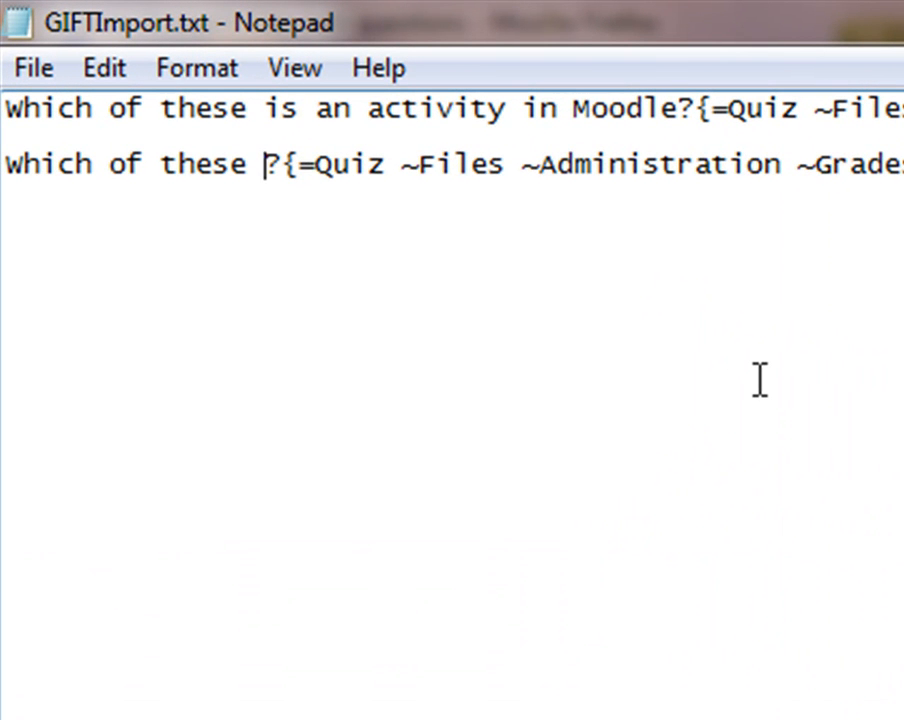
type(" moodle functions")
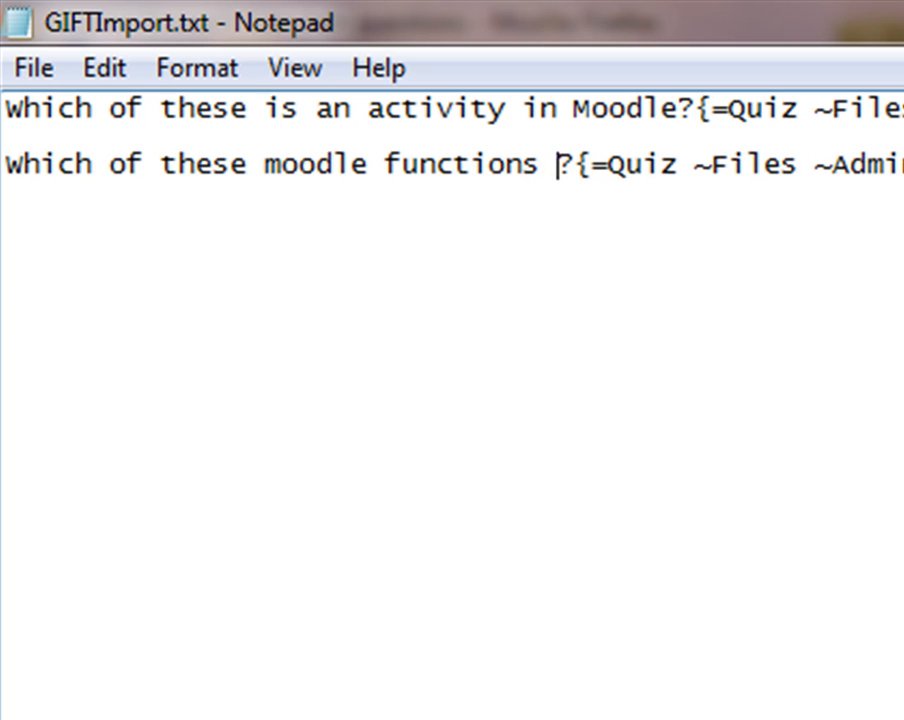
Complete the second question's wording with "is related to assignments" before the question mark
type(" are real")
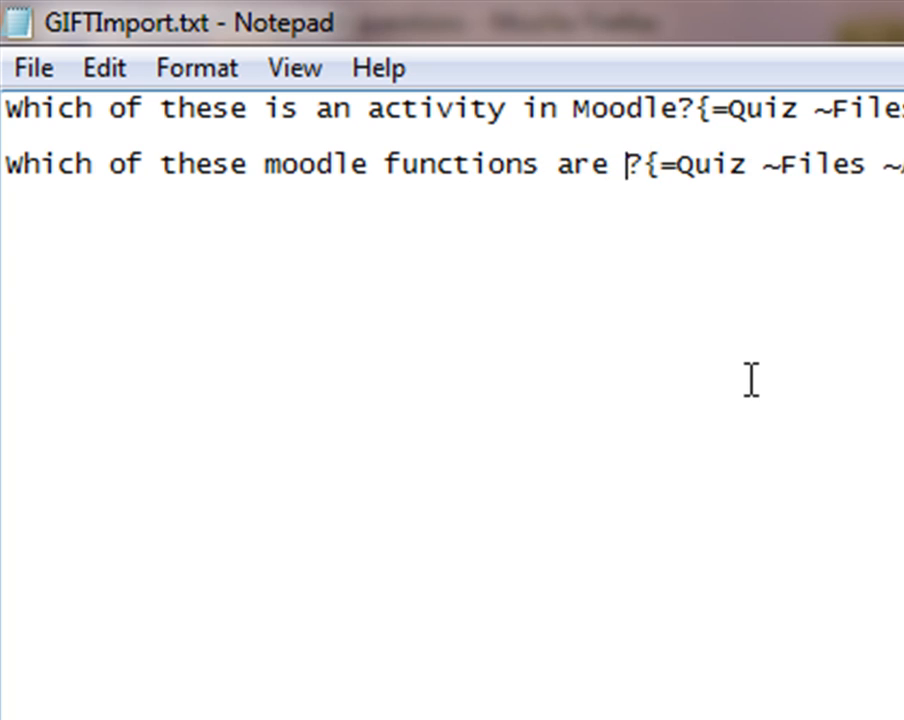
key("BackSpace")
key("BackSpace")
key("BackSpace")
key("BackSpace")
key("BackSpace")
key("BackSpace")
key("BackSpace")
key("BackSpace")
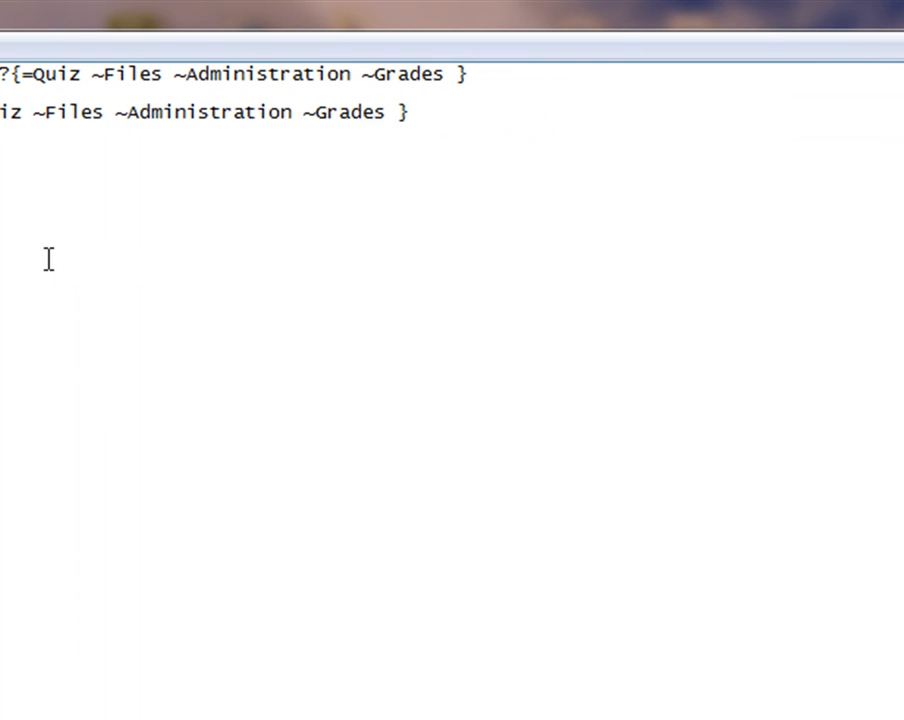
type("correlate")
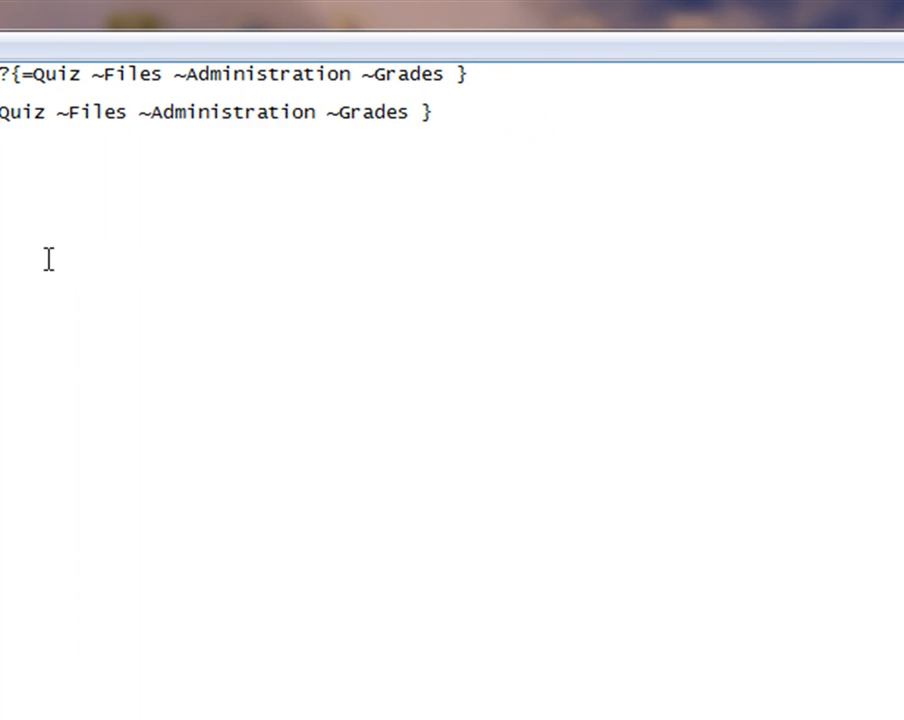
type("d to assig")
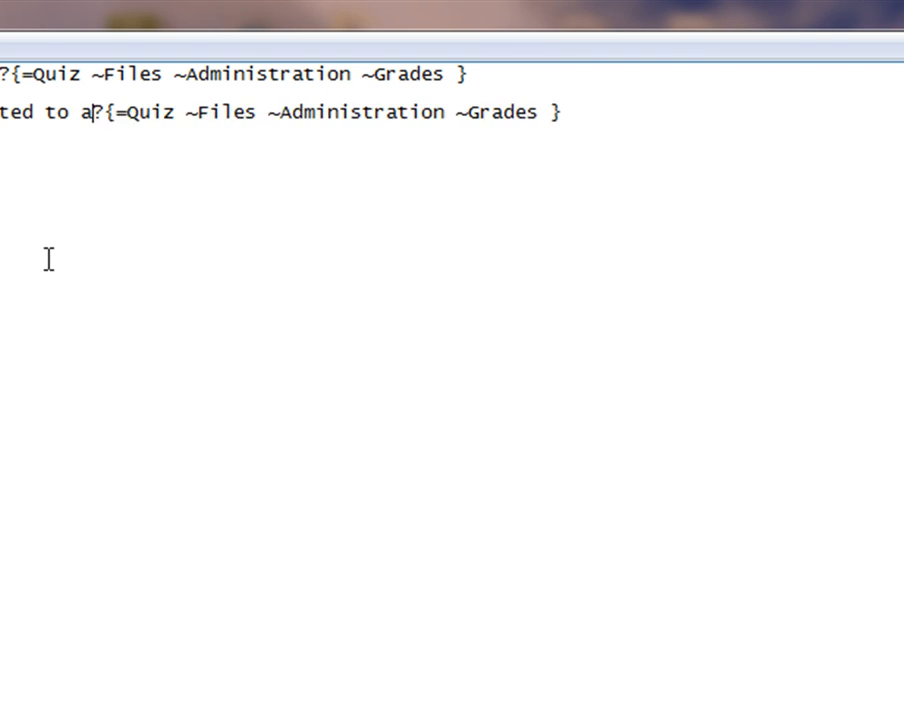
type("nments")
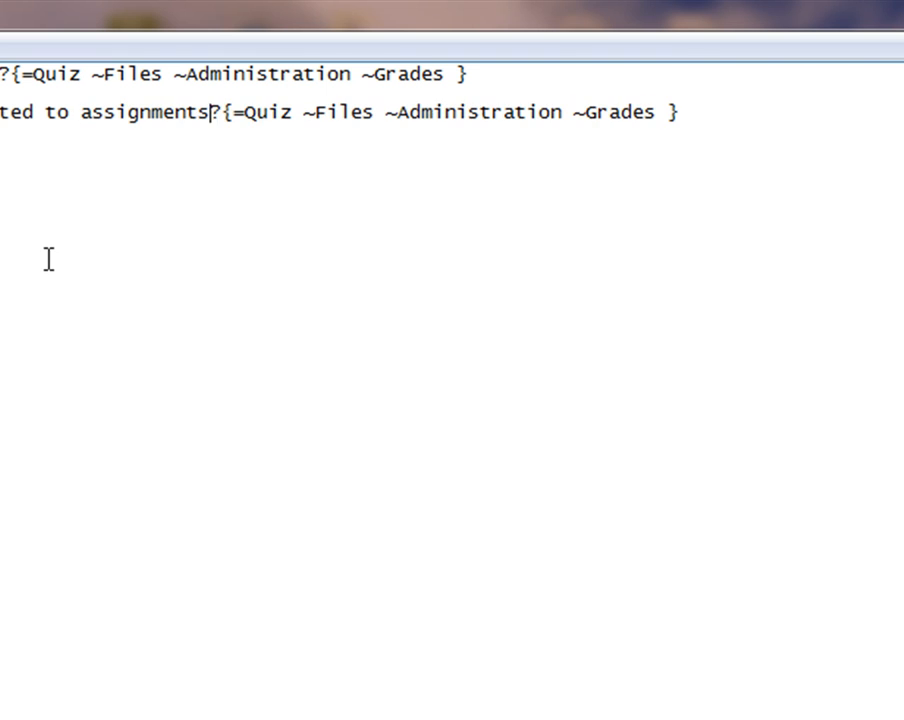
Change the second question's correct answer to "upload a single file" and add the feedback "#Excellent, correct" after it
left_click_drag(248, 114, 287, 120)
type("upload a single file")
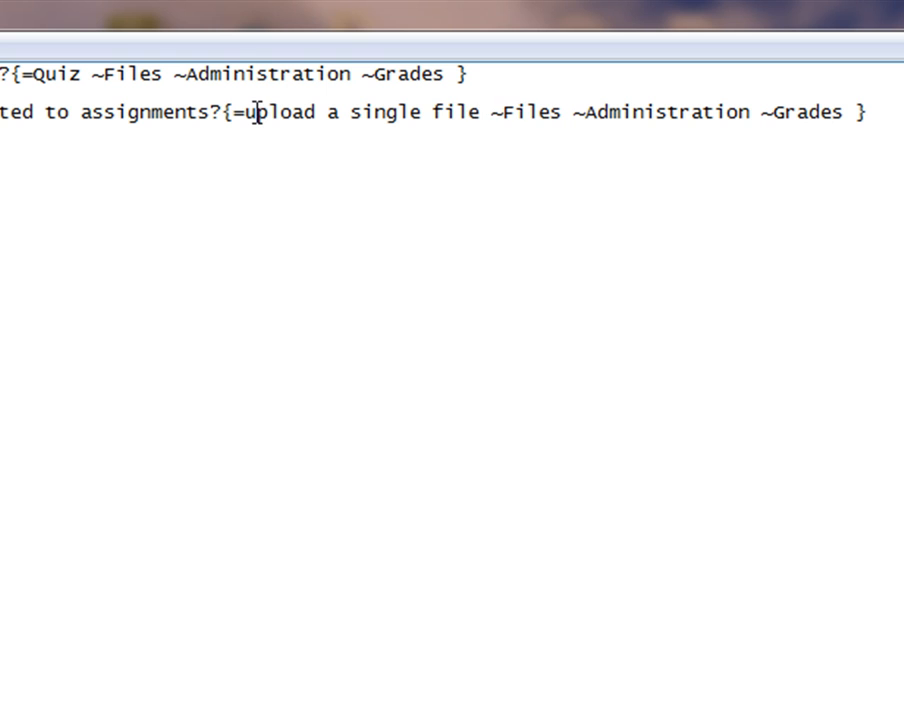
left_click_drag(498, 114, 562, 114)
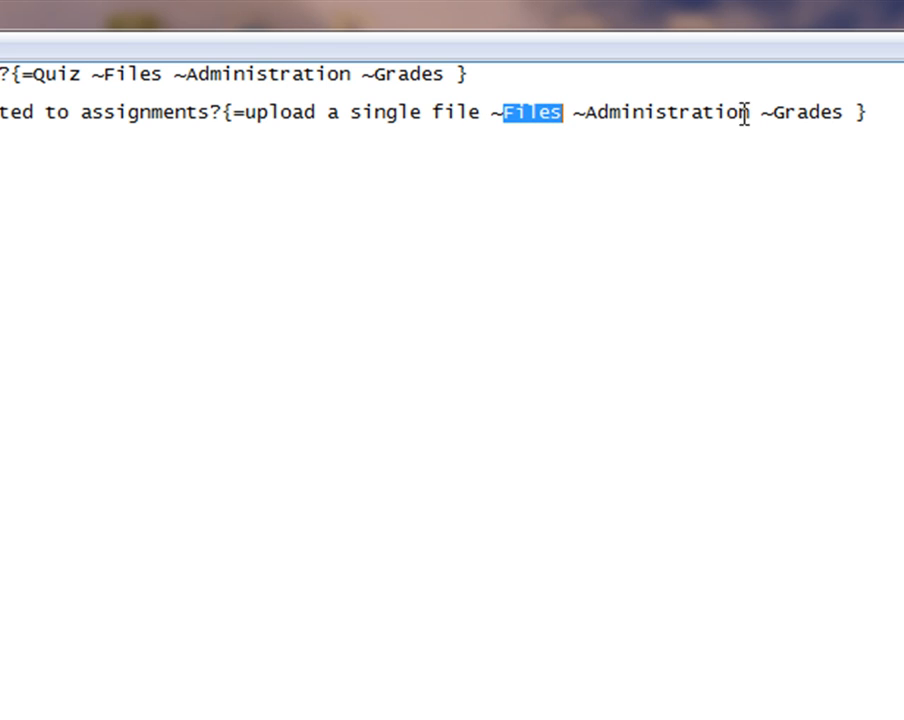
left_click(528, 155)
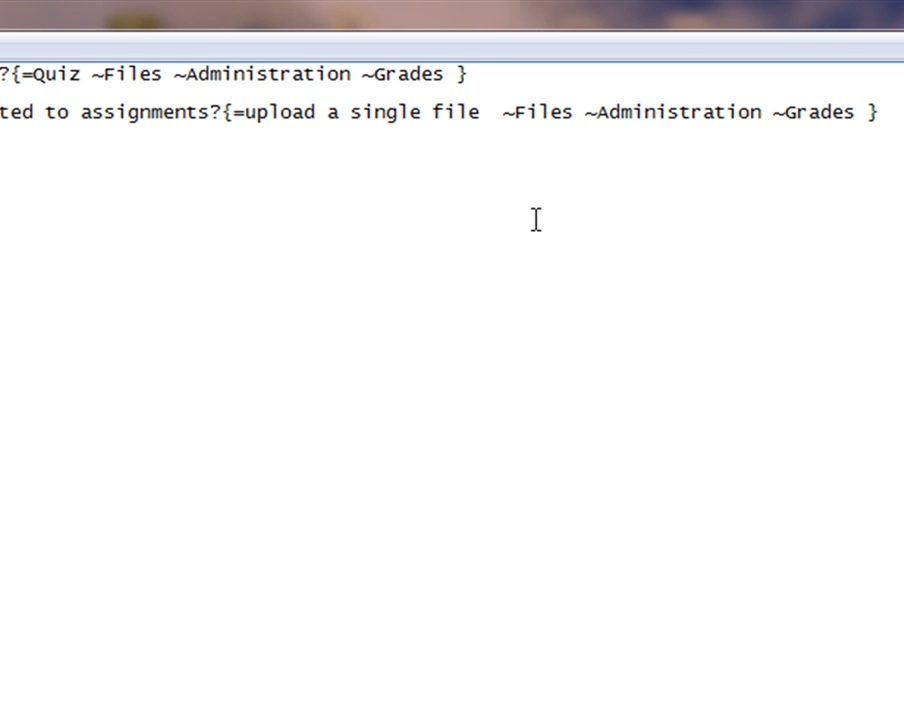
type("#")
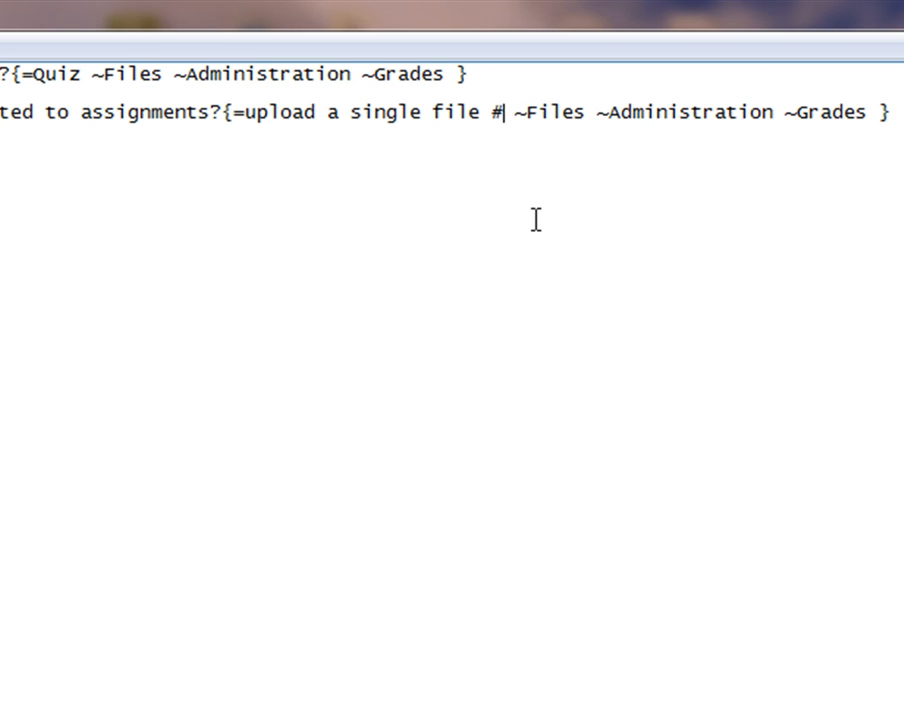
type("Excellent")
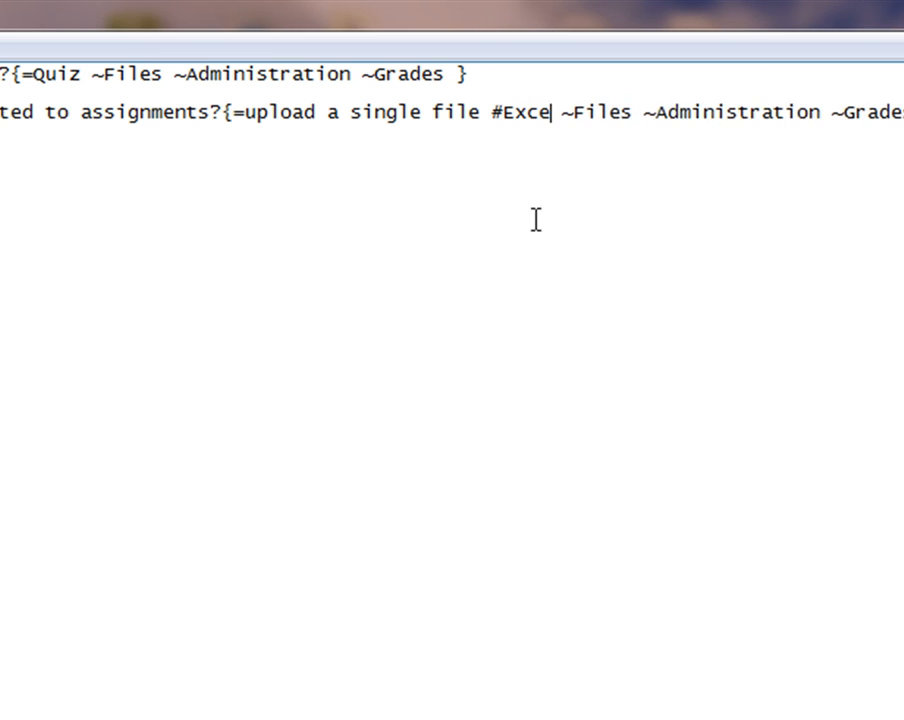
type(", corred")
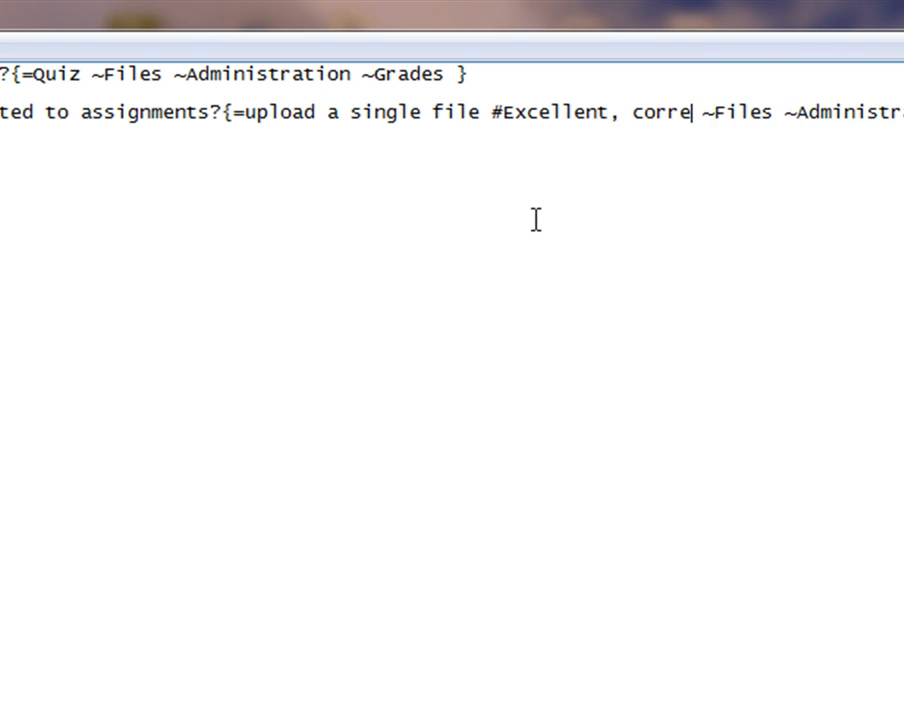
key("BackSpace")
type("t")
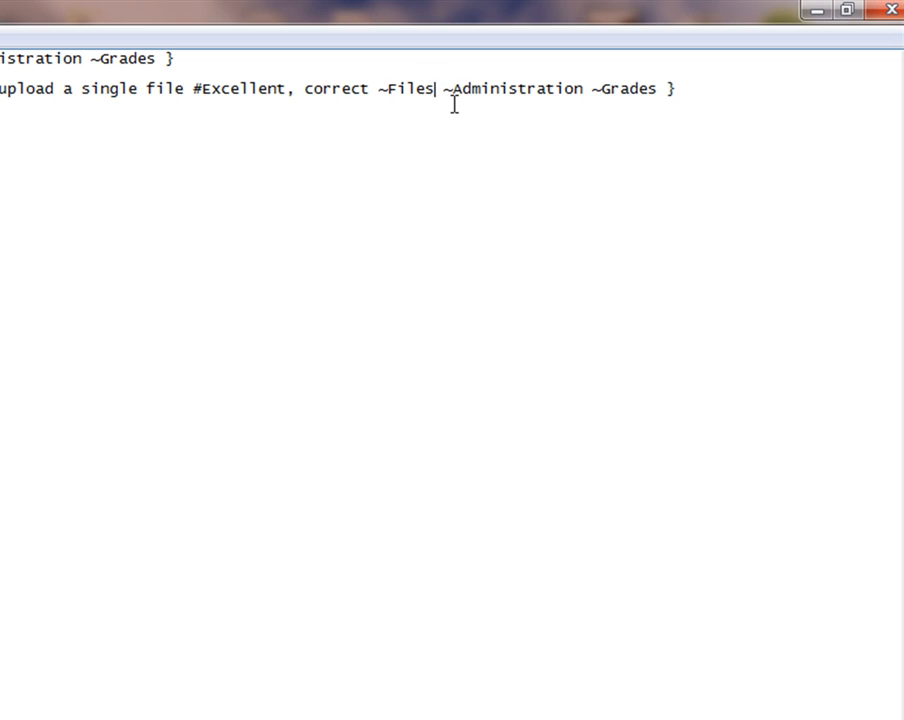
Add the feedback "#Wrong answer, files is not relevant to assignments" after the wrong answer ~Files in the second question
type(" #")
type("Wrong an")
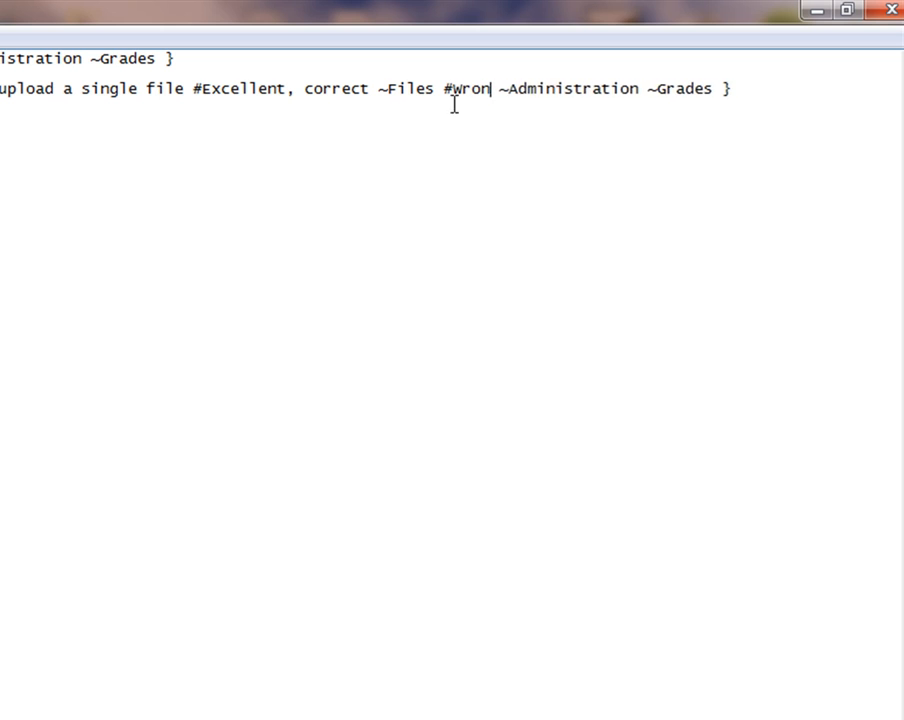
type("swer, files is not relevant to assignemt")
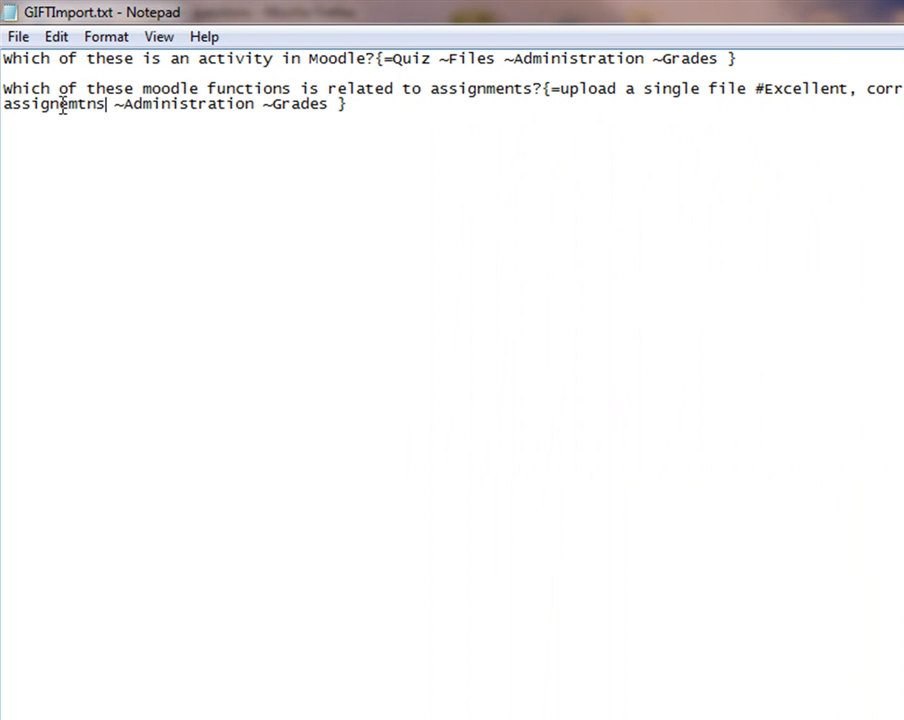
left_click_drag(59, 104, 79, 104)
type("me")
left_click_drag(82, 108, 100, 110)
type("nts")
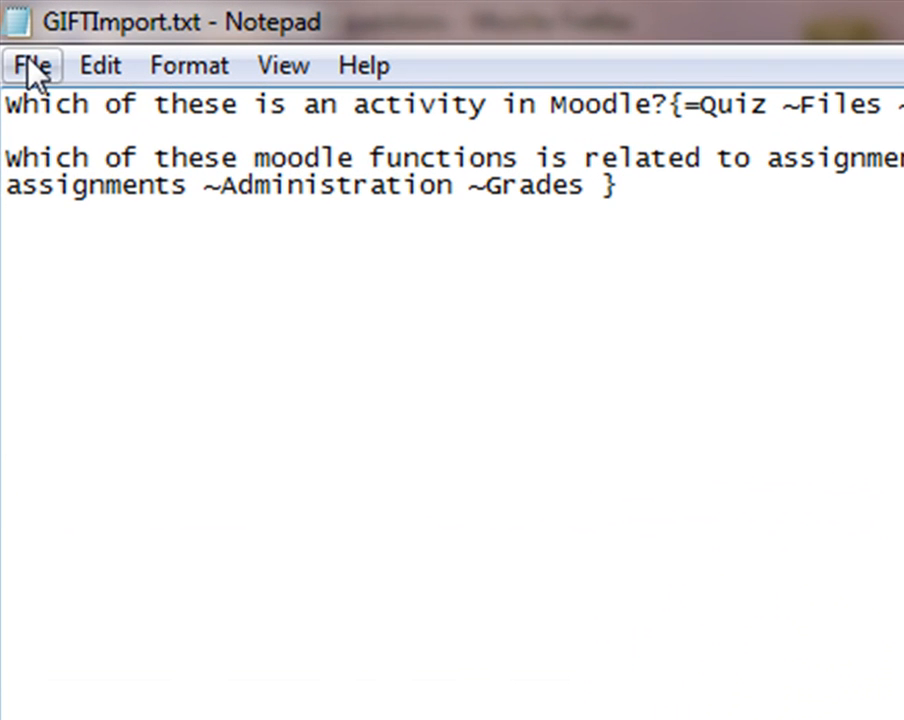
Save GIFTImport.txt and delete the existing question "Which of these is an activity in Moodle?" from the Moodle question bank in the browser
left_click(32, 66)
left_click(64, 204)
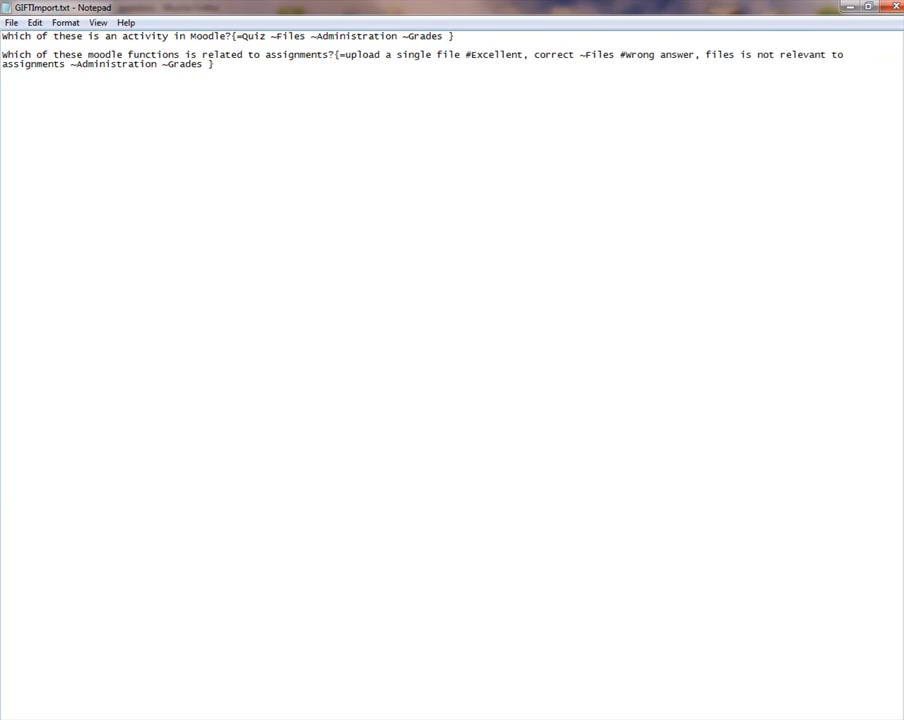
key("alt+Tab")
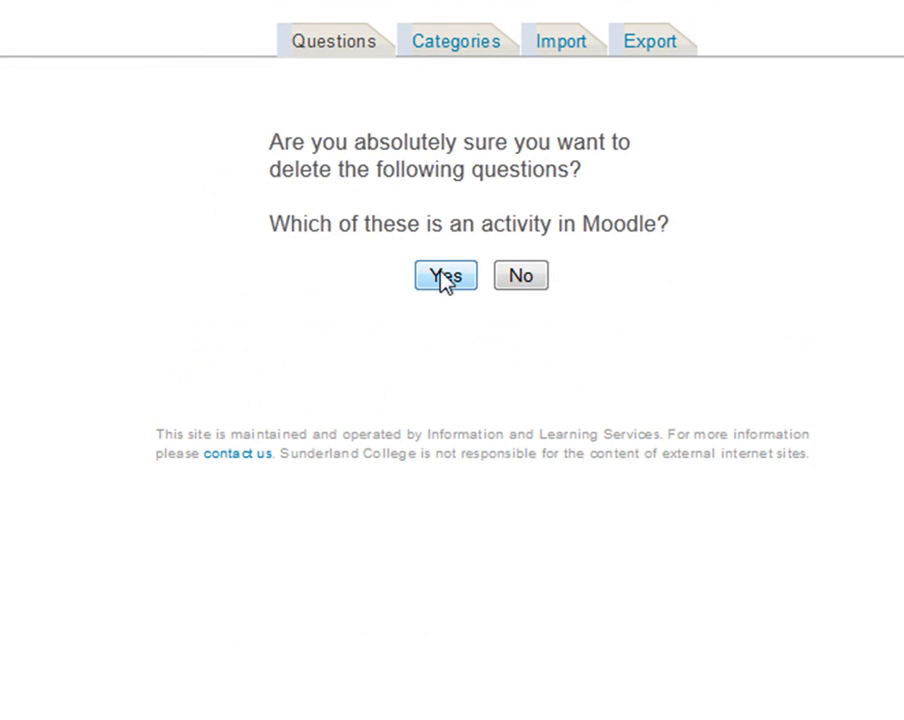
left_click(442, 272)
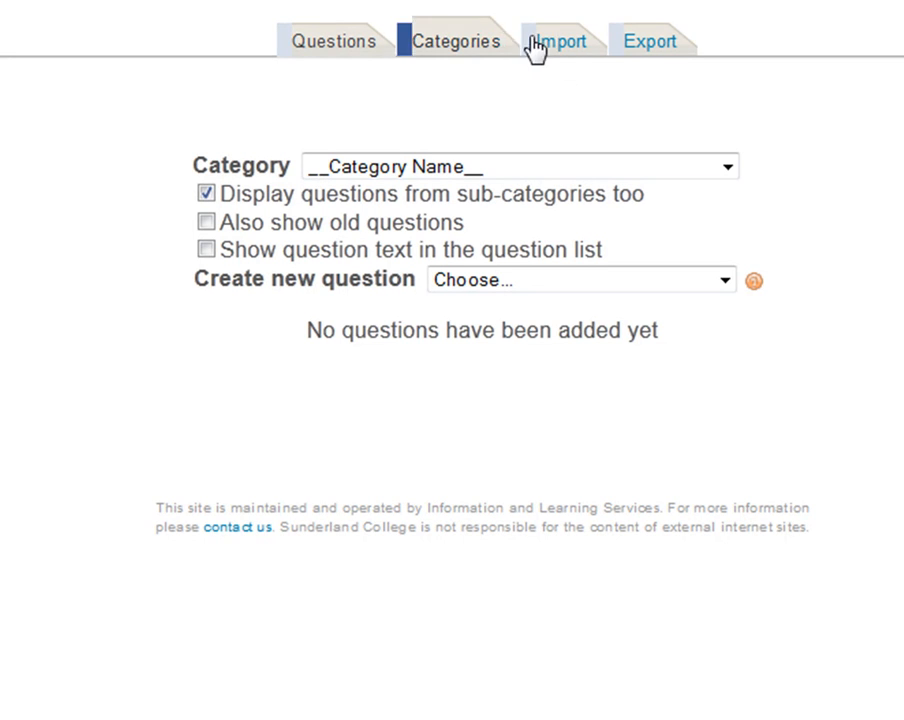
Import GIFTImport.txt from the Documents folder into the question bank, using the GIFT format
left_click(565, 52)
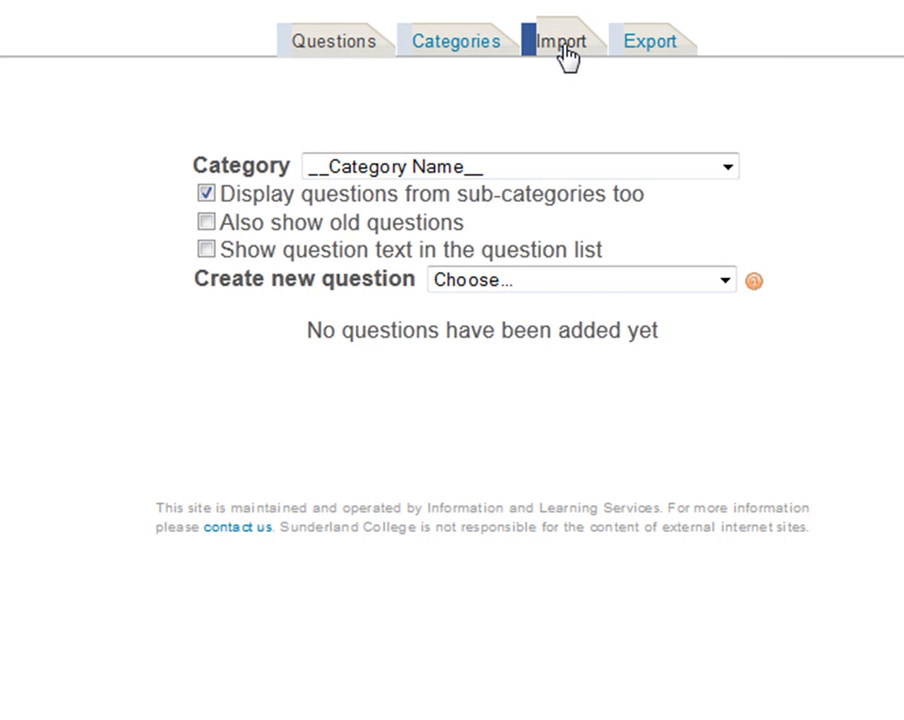
scroll(592, 304, "down", 2)
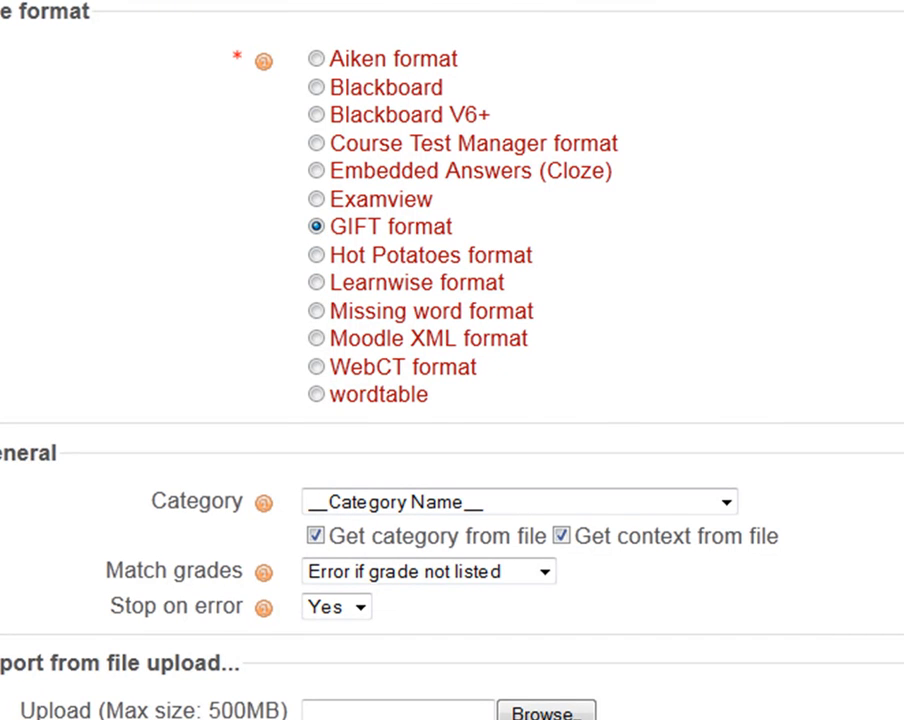
scroll(316, 235, "down", 3)
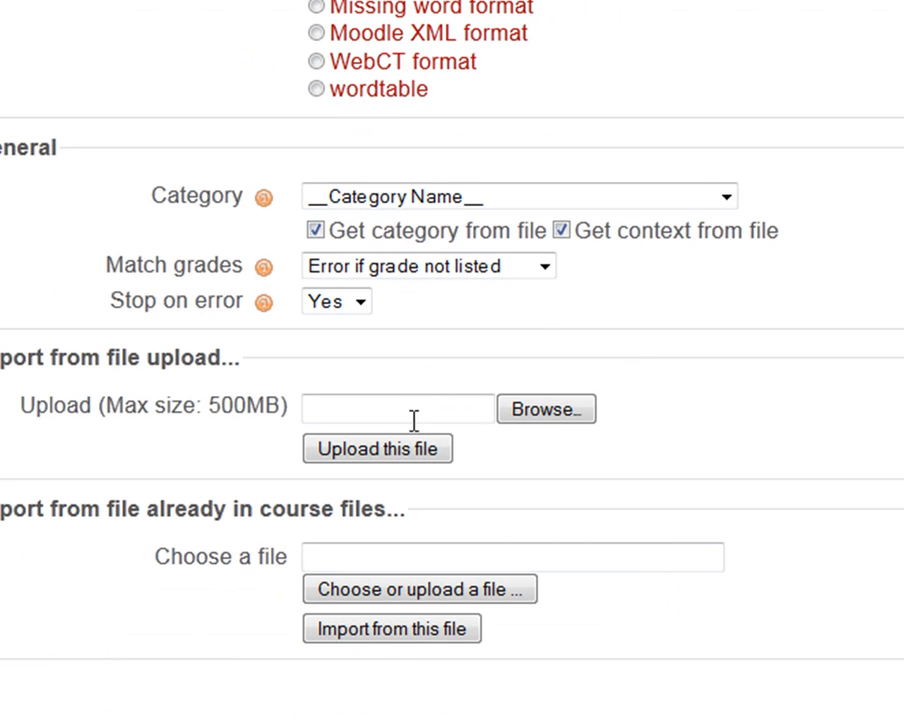
left_click(502, 411)
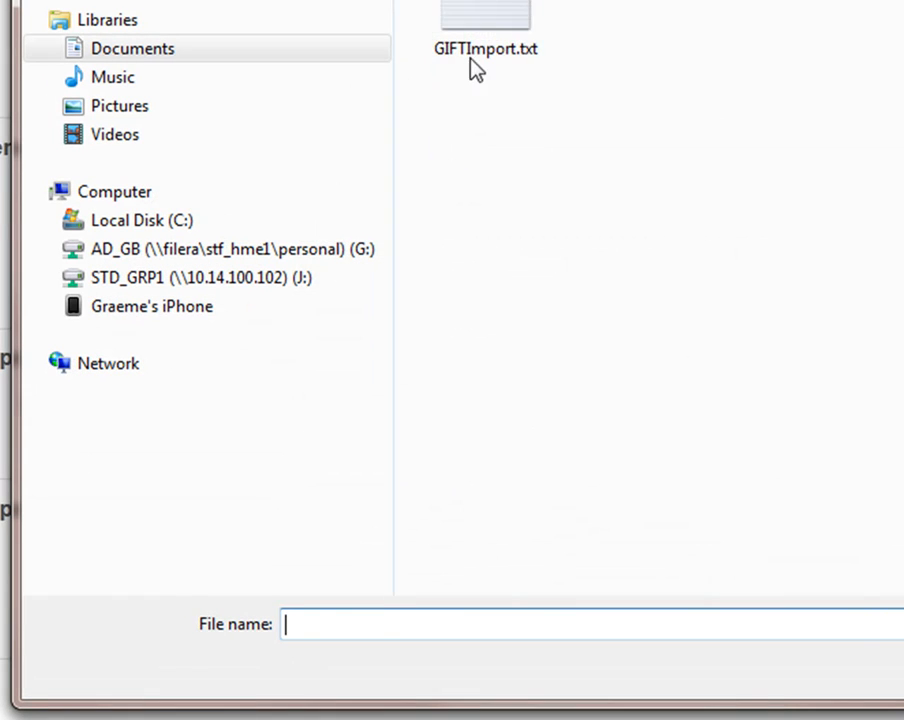
left_click(463, 8)
left_click(900, 668)
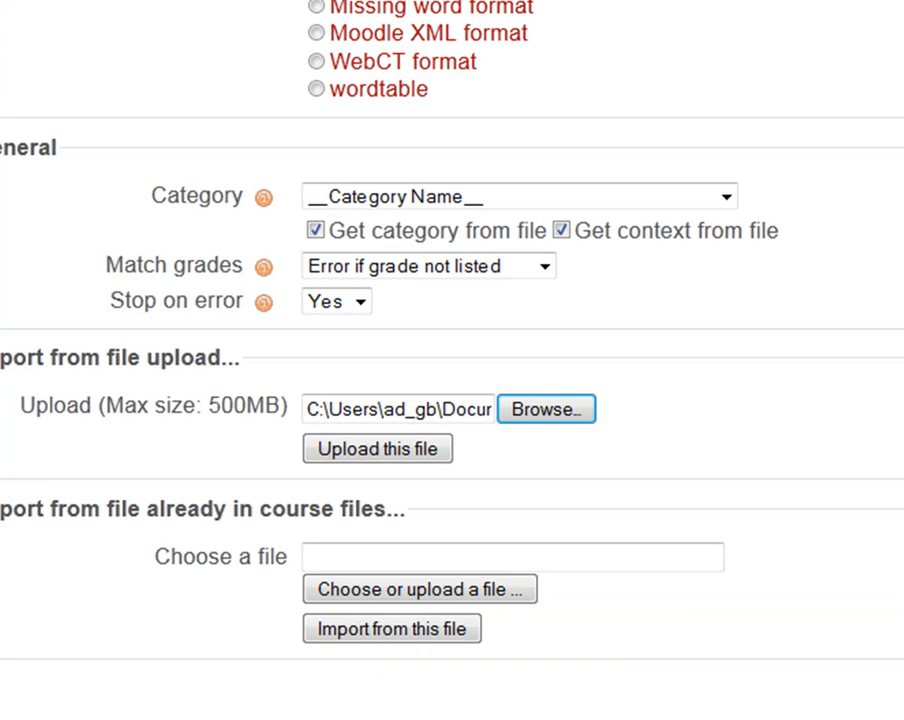
left_click(405, 452)
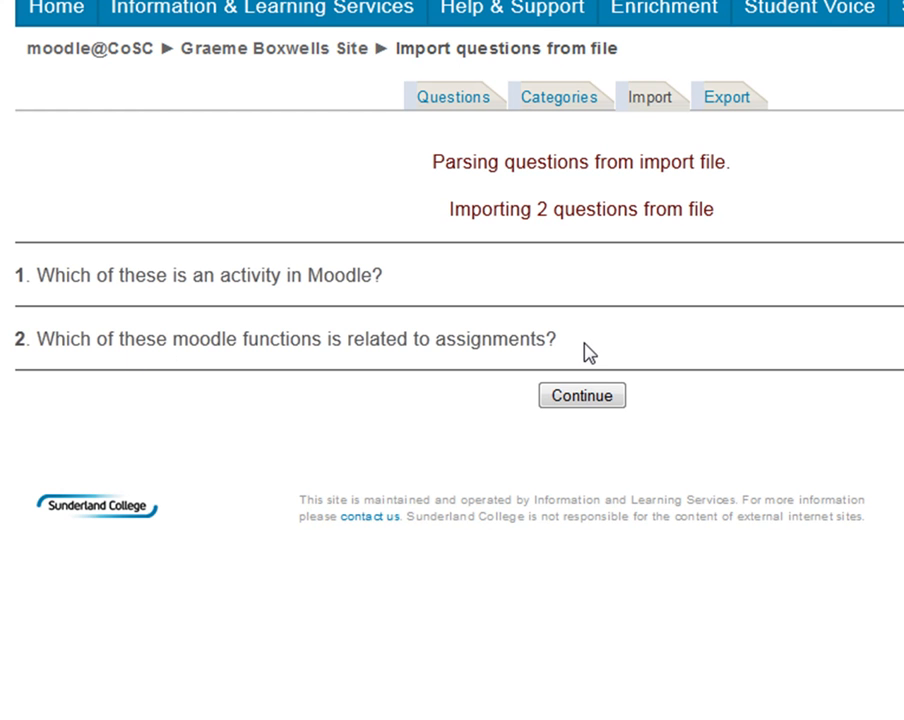
left_click(582, 396)
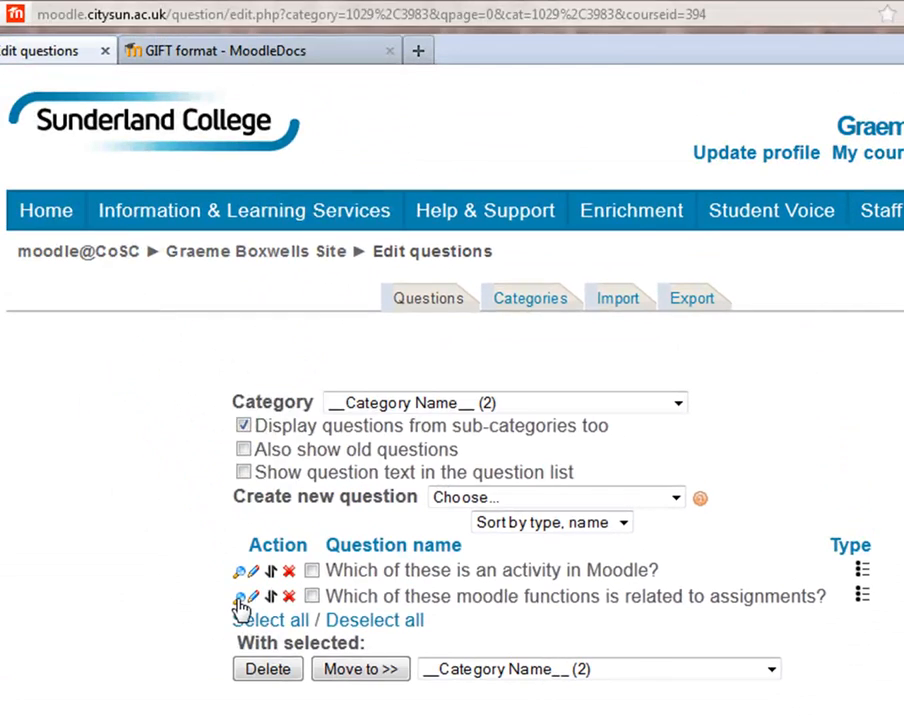
Preview the question about assignments and submit first the answer "Files", then "upload a single file", to check the feedback
left_click(114, 398)
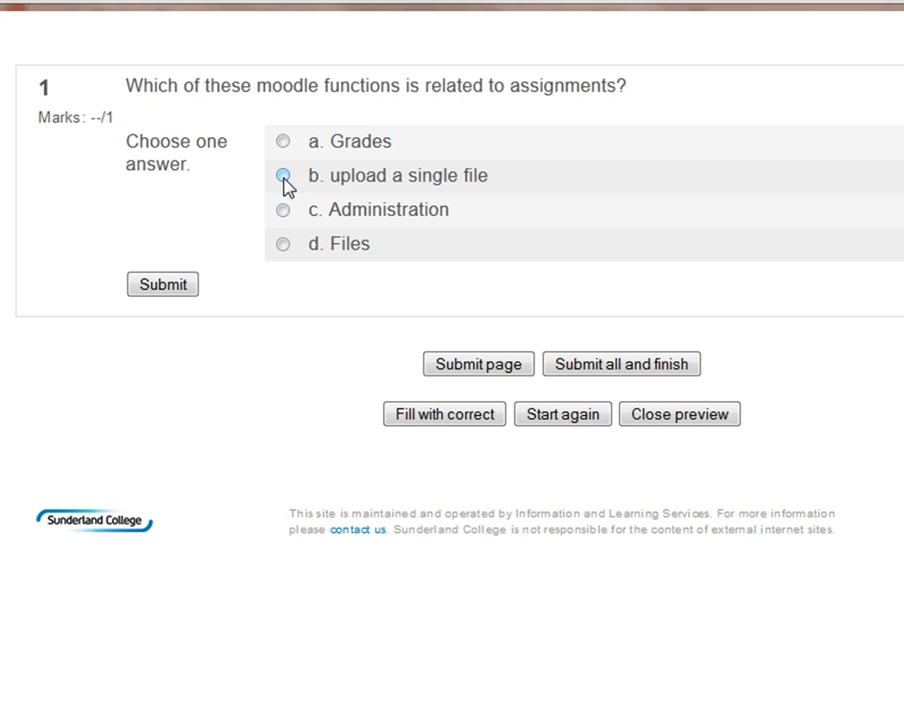
left_click(283, 245)
left_click(177, 287)
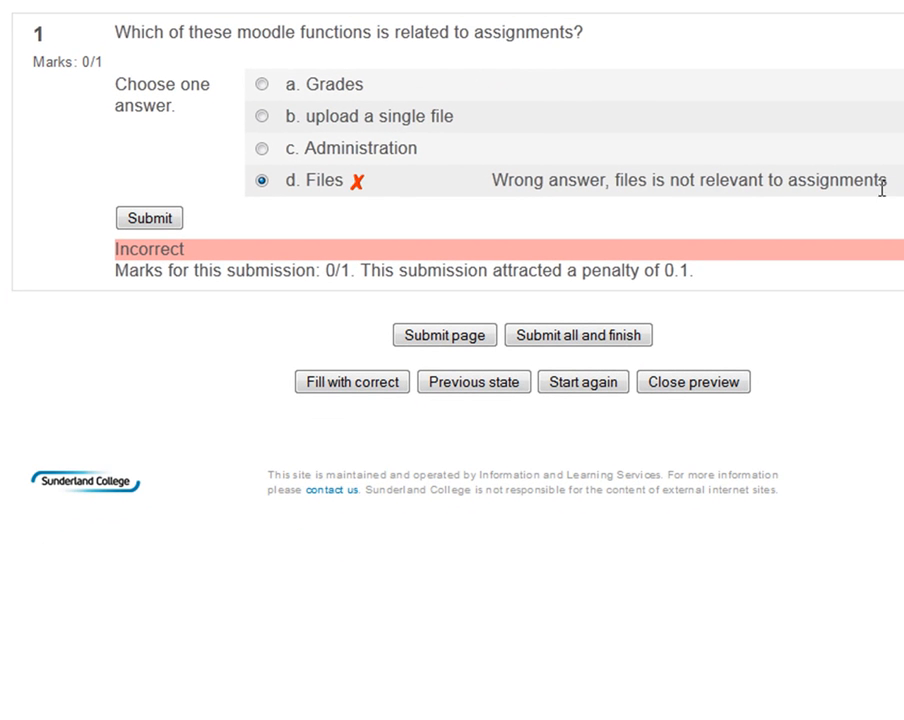
left_click(259, 116)
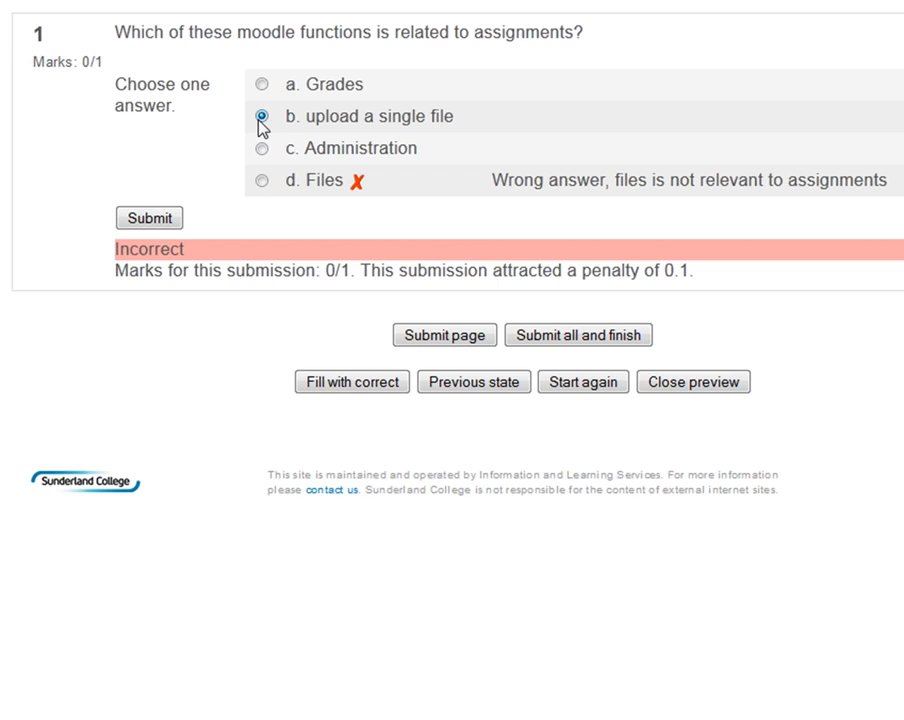
left_click(166, 220)
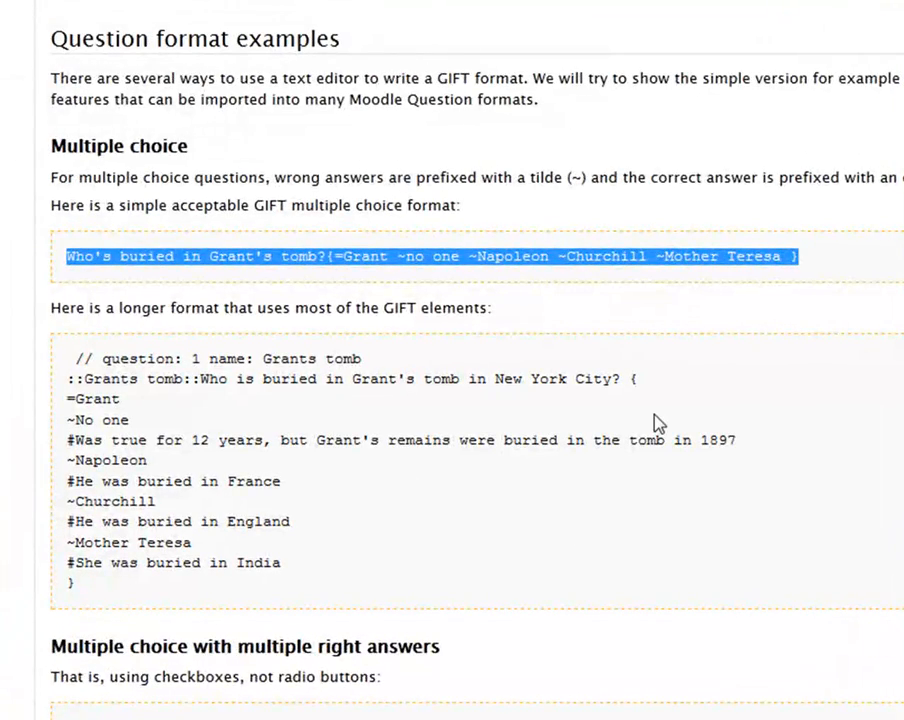
Copy the "Who's buried in Grant's tomb?" short answer example from the GIFT format documentation below the second question in GIFTImport.txt
scroll(651, 425, "down", 6)
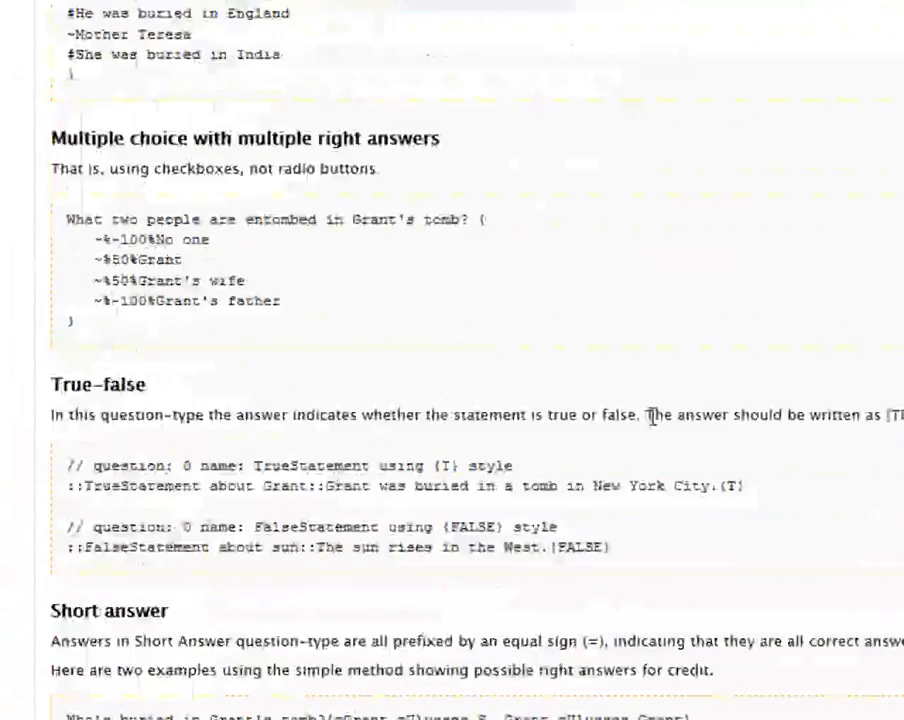
scroll(651, 425, "down", 5)
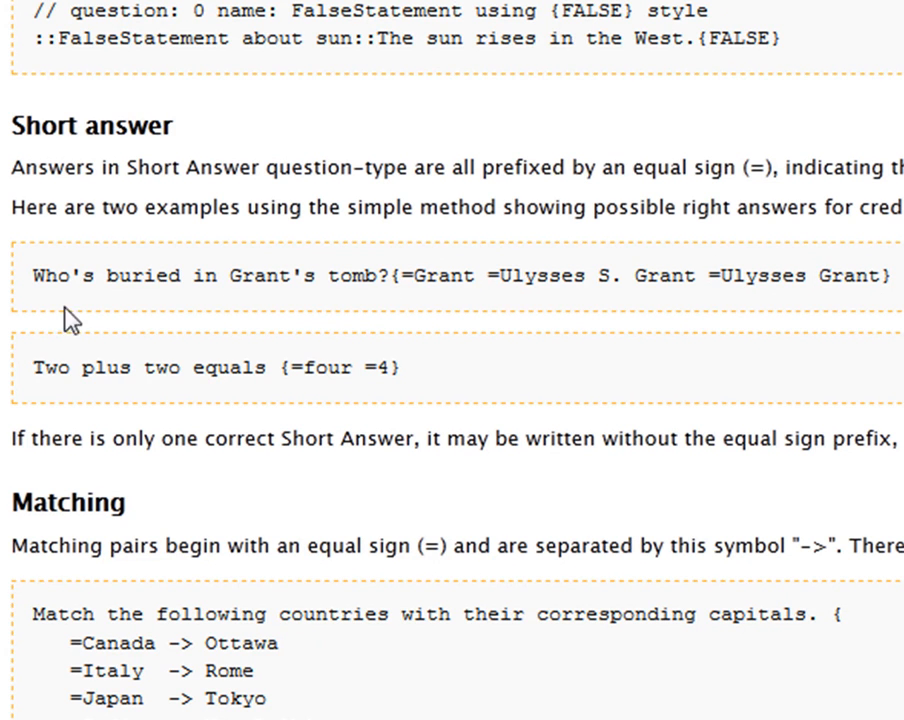
left_click_drag(35, 280, 892, 277)
key("ctrl+c")
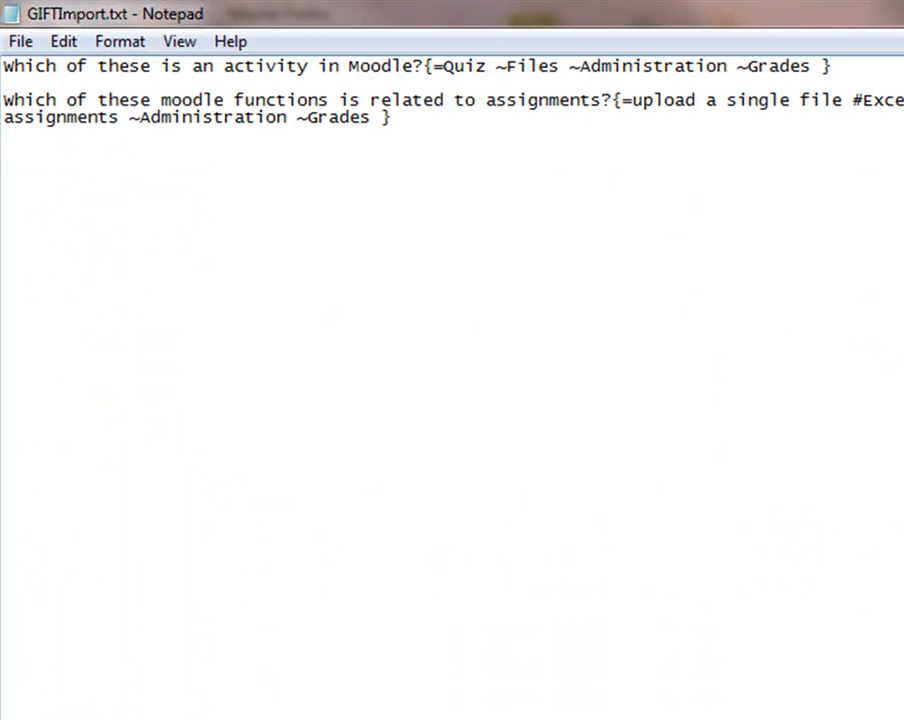
left_click(463, 120)
key("ctrl+v")
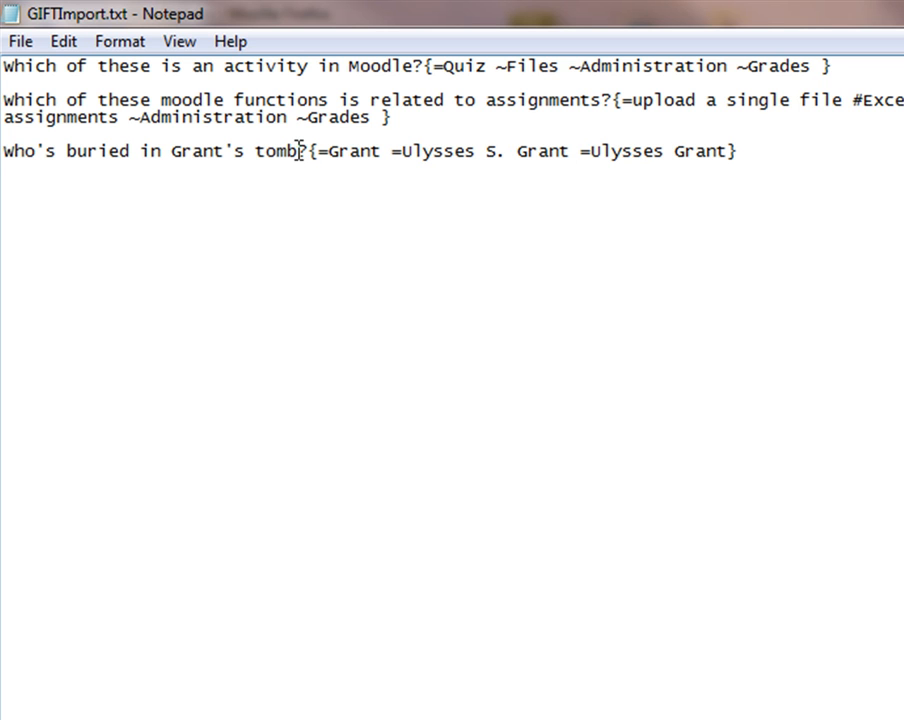
Replace the pasted short answer question's wording before its question mark with "Name a method of getting"
left_click_drag(299, 152, 18, 140)
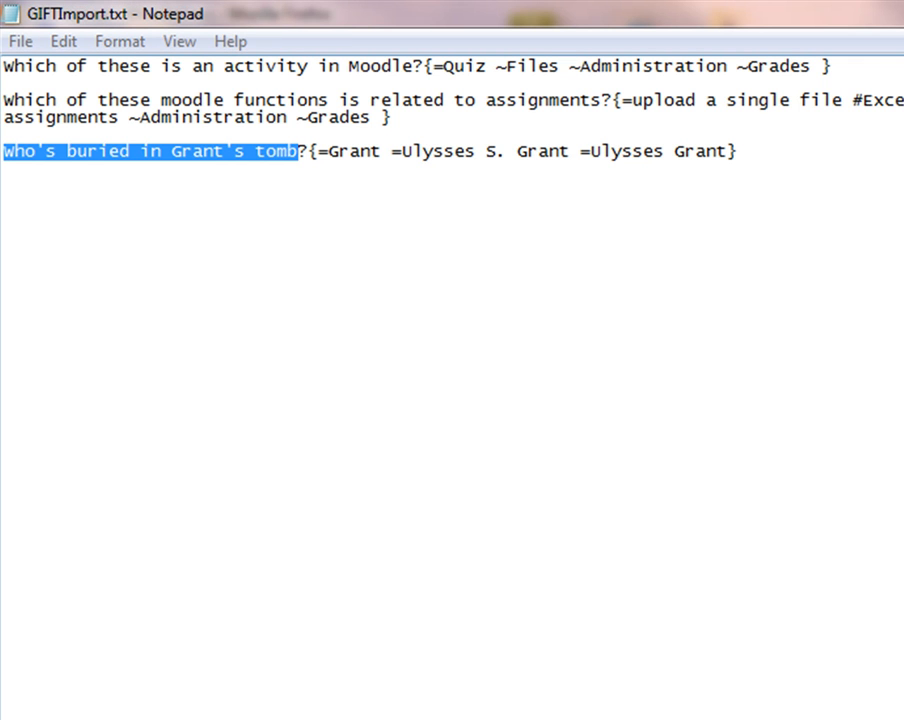
left_click_drag(298, 153, 8, 163)
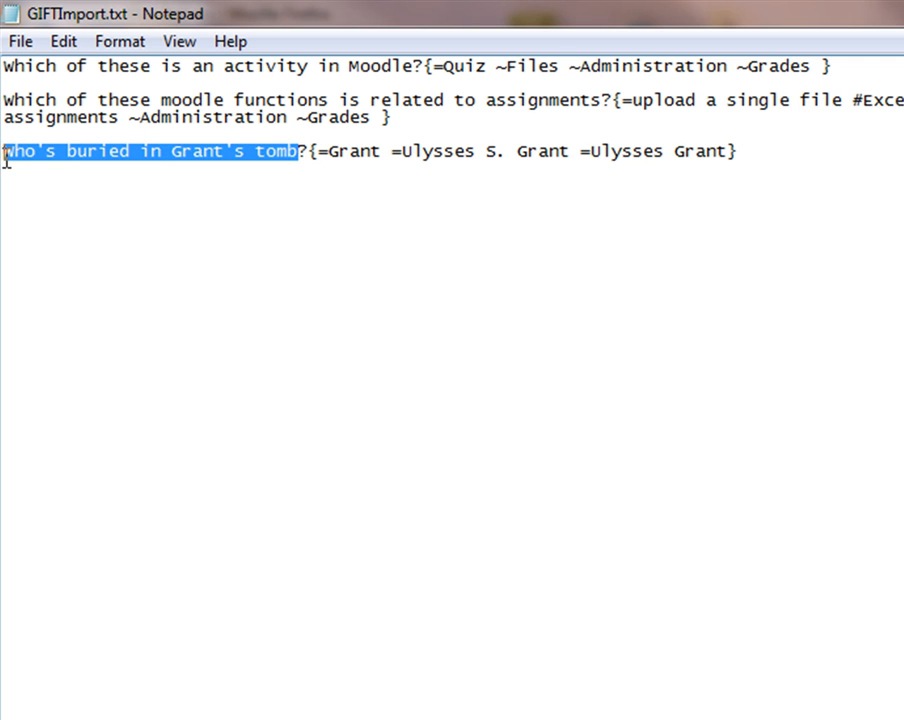
key("BackSpace")
type("Name a method of ")
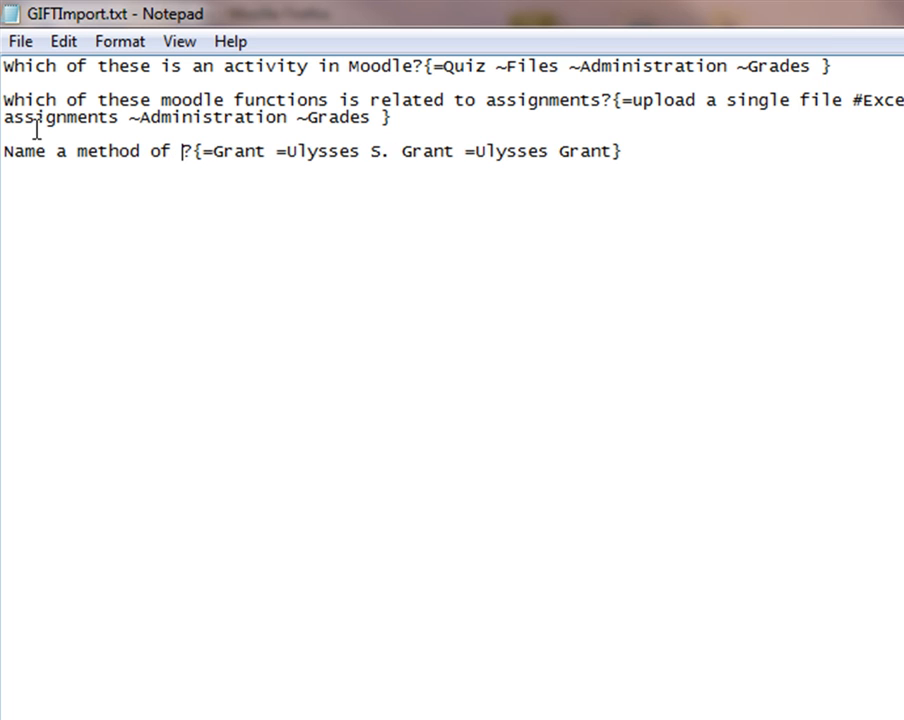
type("pul")
key("BackSpace")
key("BackSpace")
key("BackSpace")
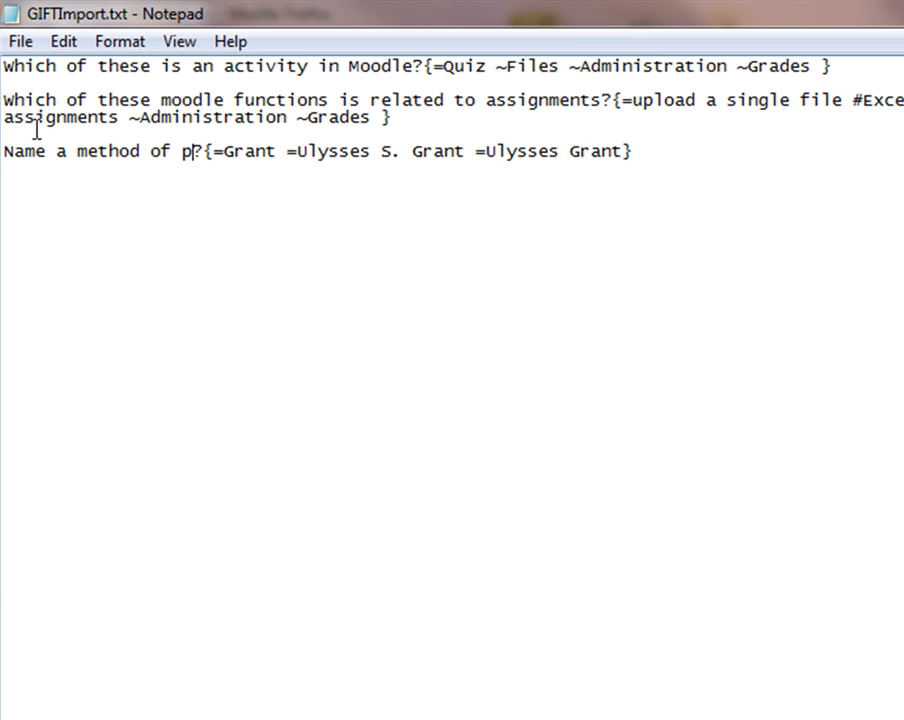
type("getting ")
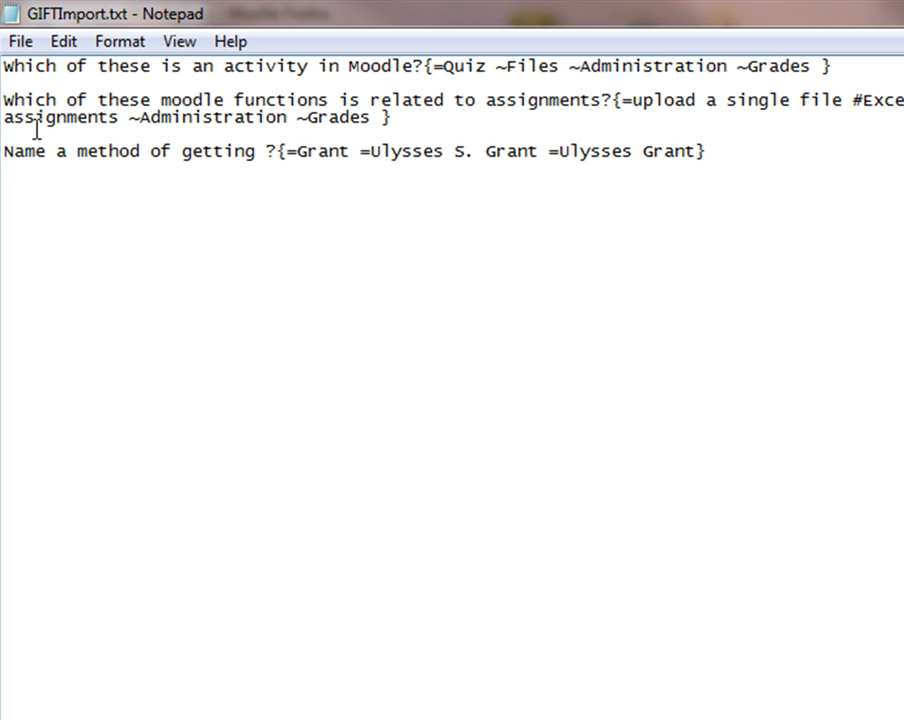
Complete the short answer question's wording with "files and activities from another course into your course" before the question mark
type("files and ac")
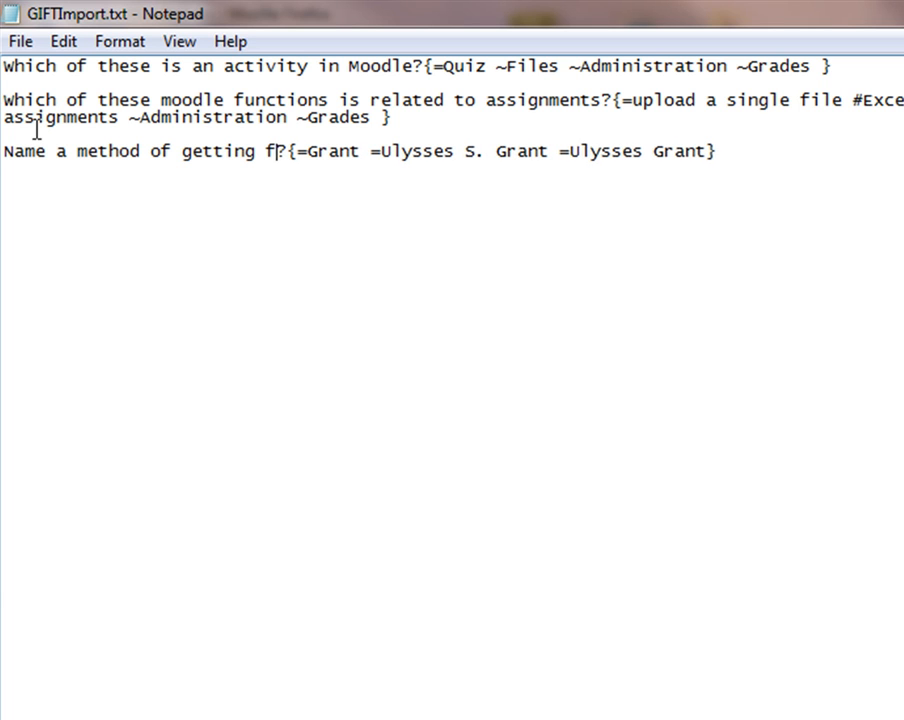
type("tivit")
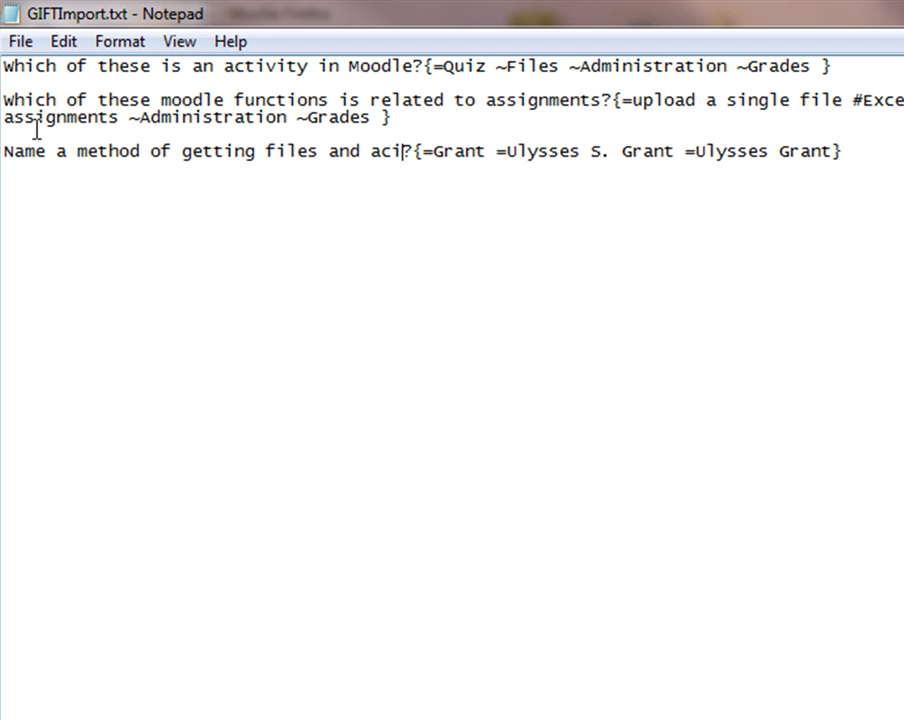
type("ies from a")
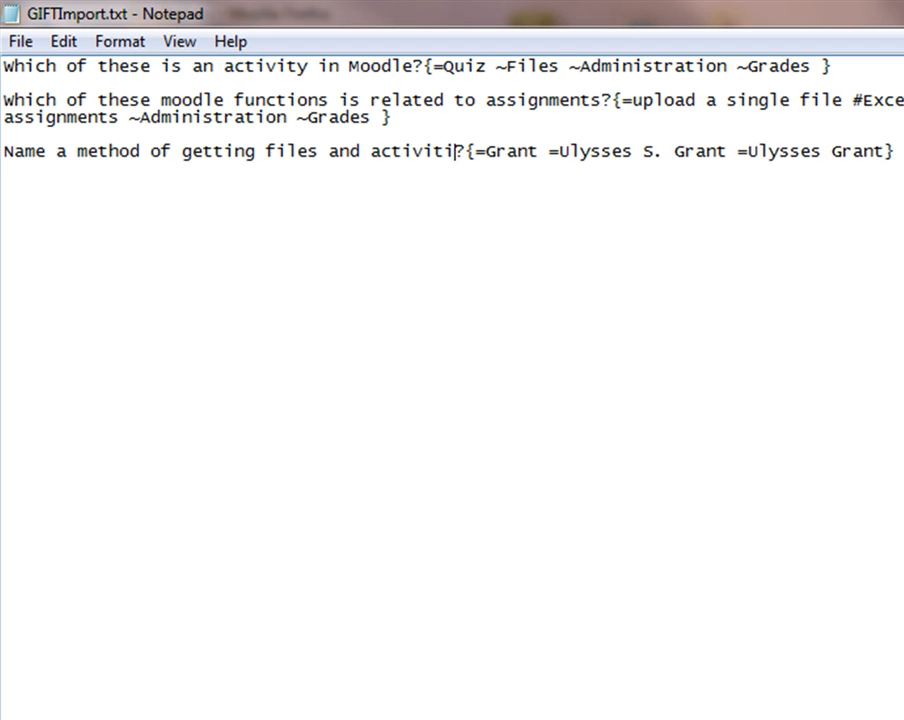
type("nother course")
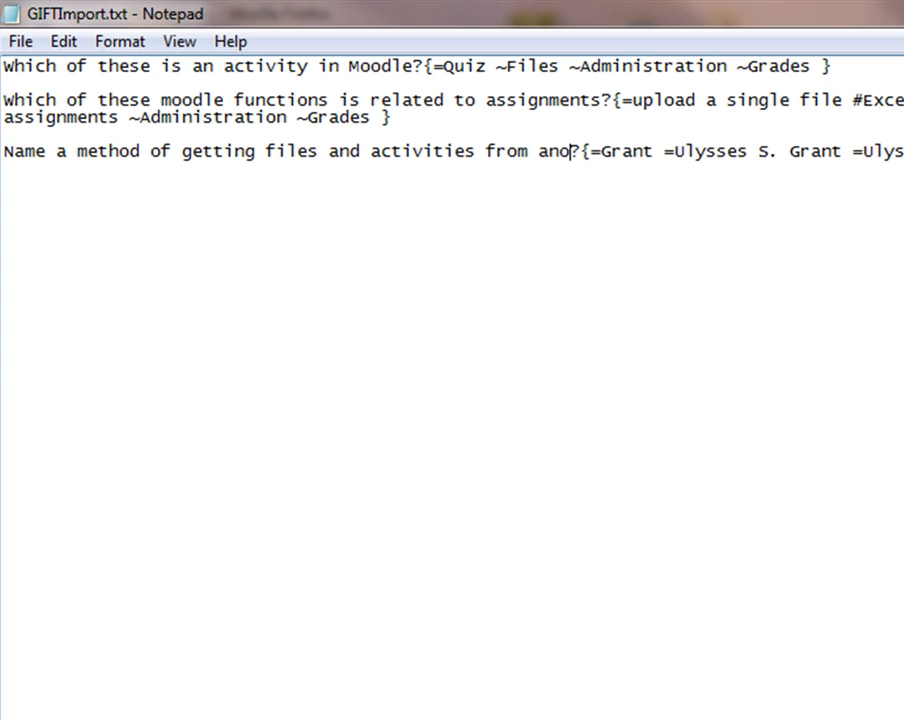
type(" into ")
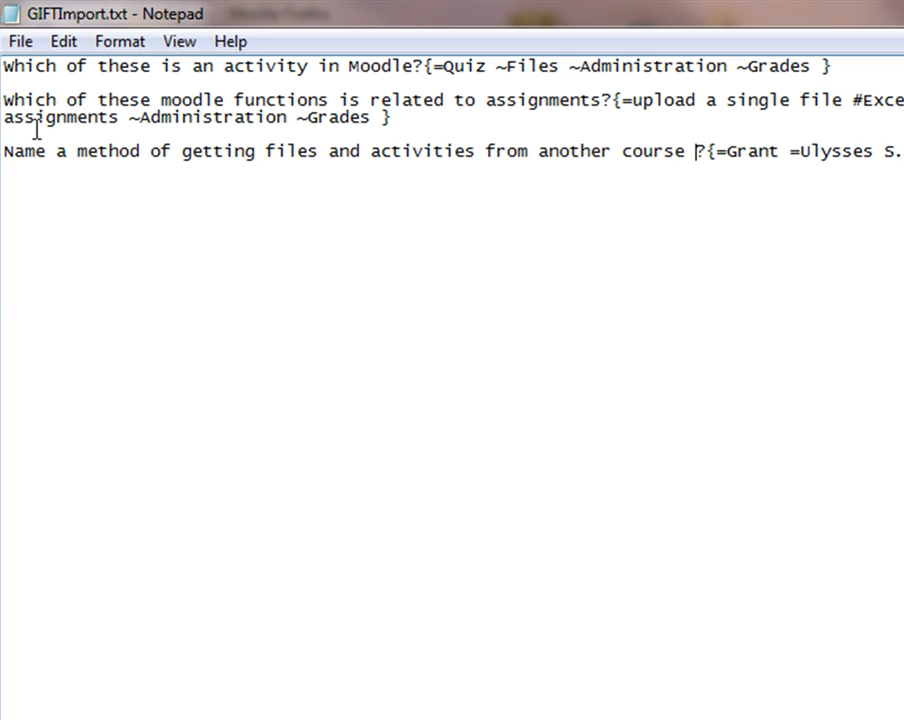
type("your course?{=Grant =Ulysses S. Grant =Ulysses Grant")
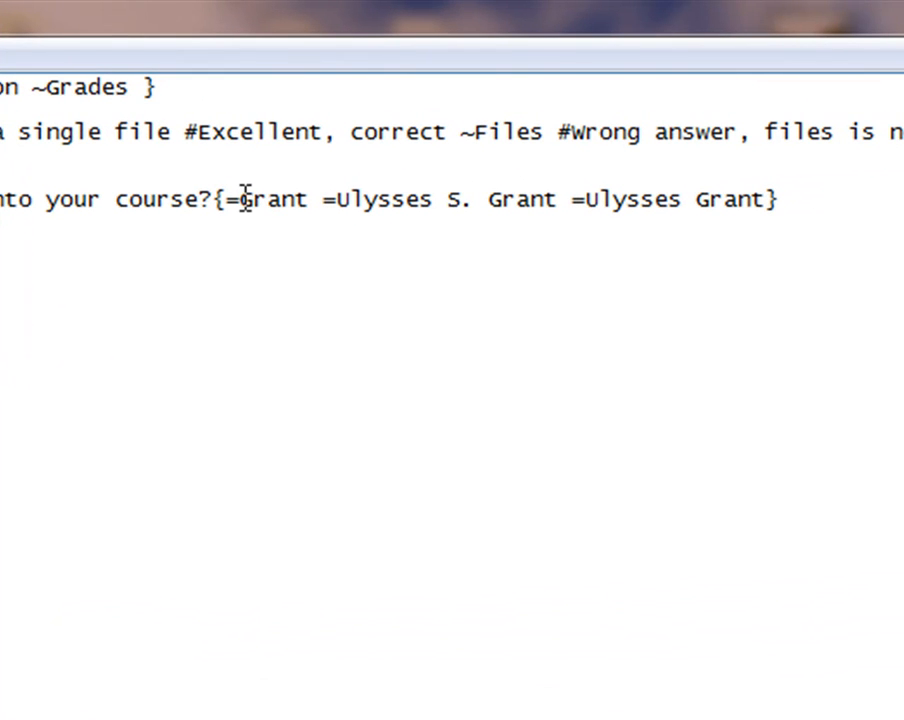
Replace the short answer question's three accepted answers with "restore", "backup and restore" and "import", keeping the equal sign before each
left_click_drag(244, 199, 306, 198)
type("restore")
left_click_drag(366, 193, 586, 200)
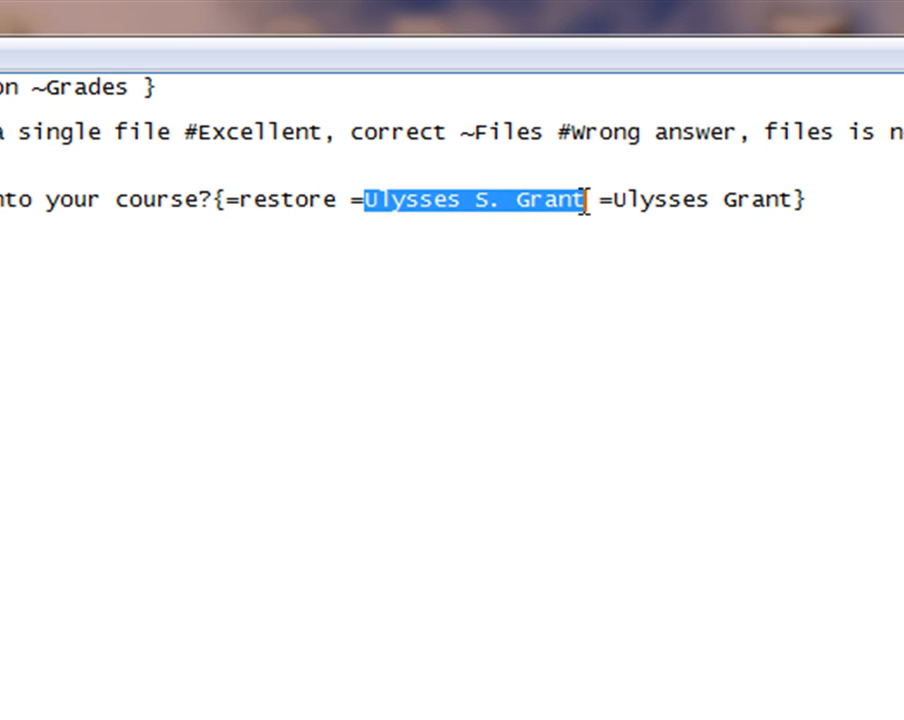
type("backup and resore =Ulysses Grant")
key("BackSpace")
type("re")
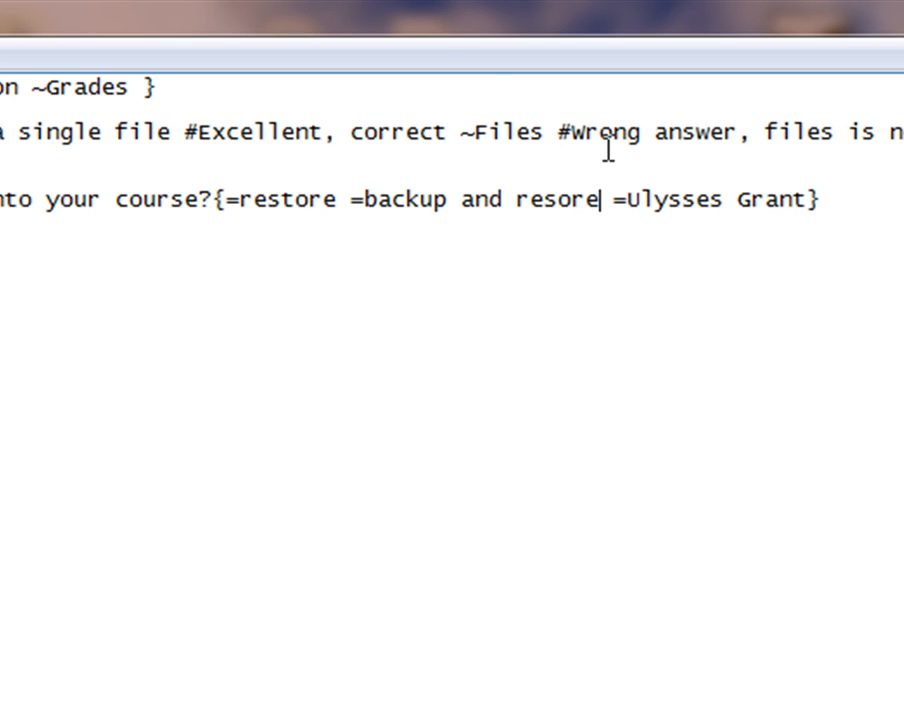
key("BackSpace")
key("BackSpace")
key("BackSpace")
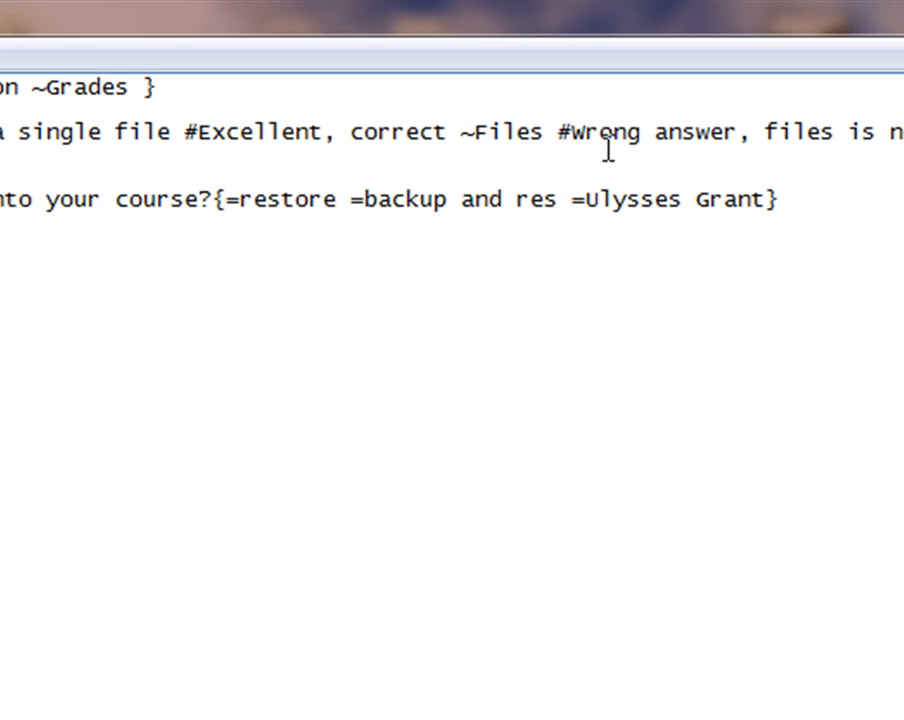
type("tore")
left_click_drag(640, 196, 812, 199)
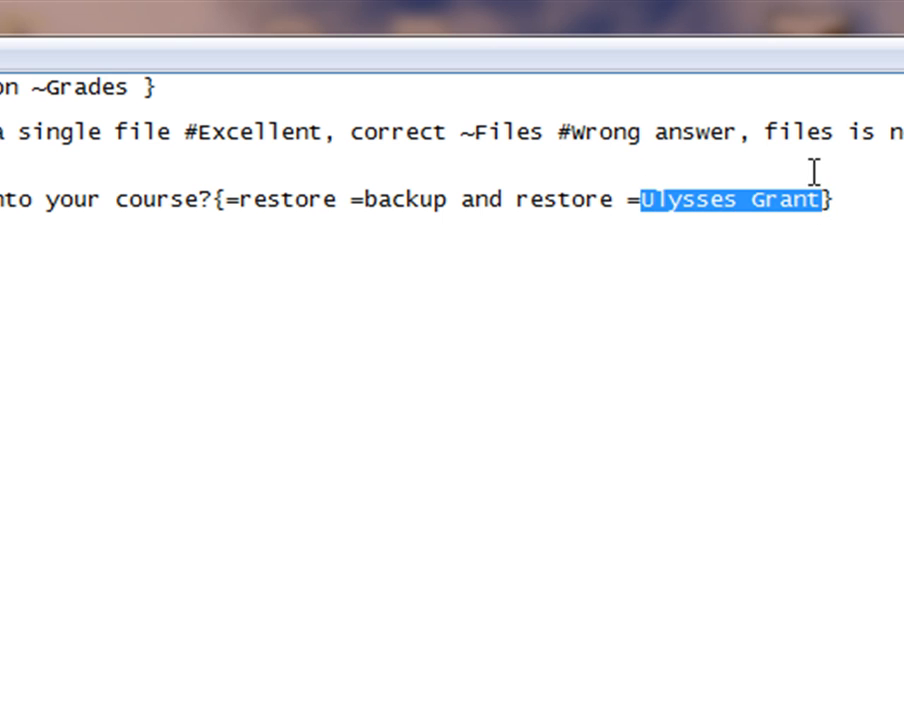
type("import")
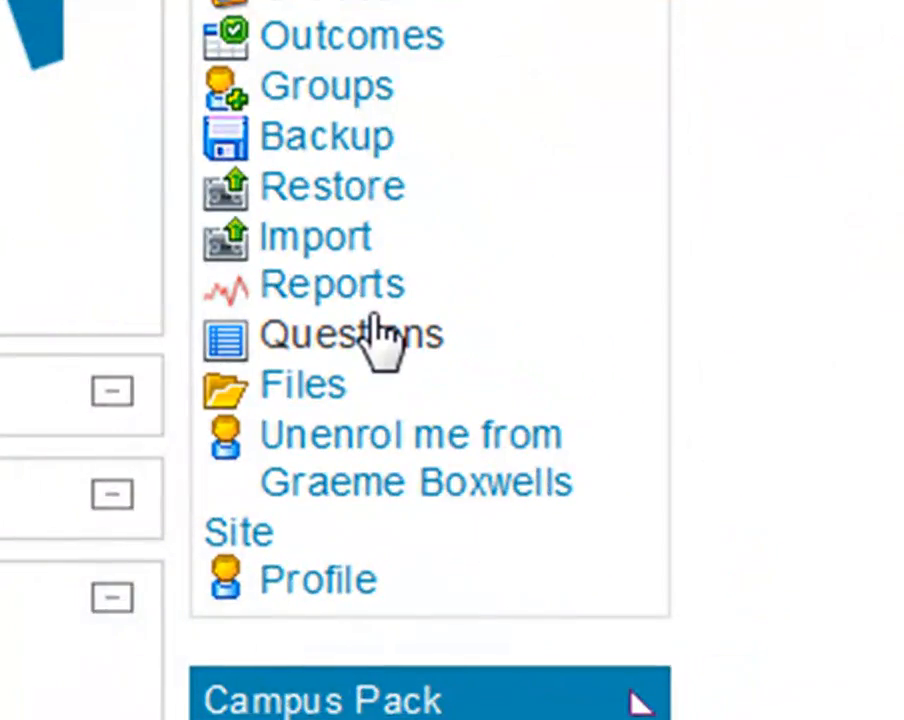
Delete both existing Moodle multiple-choice questions from the course's question bank and confirm the deletion
left_click(378, 338)
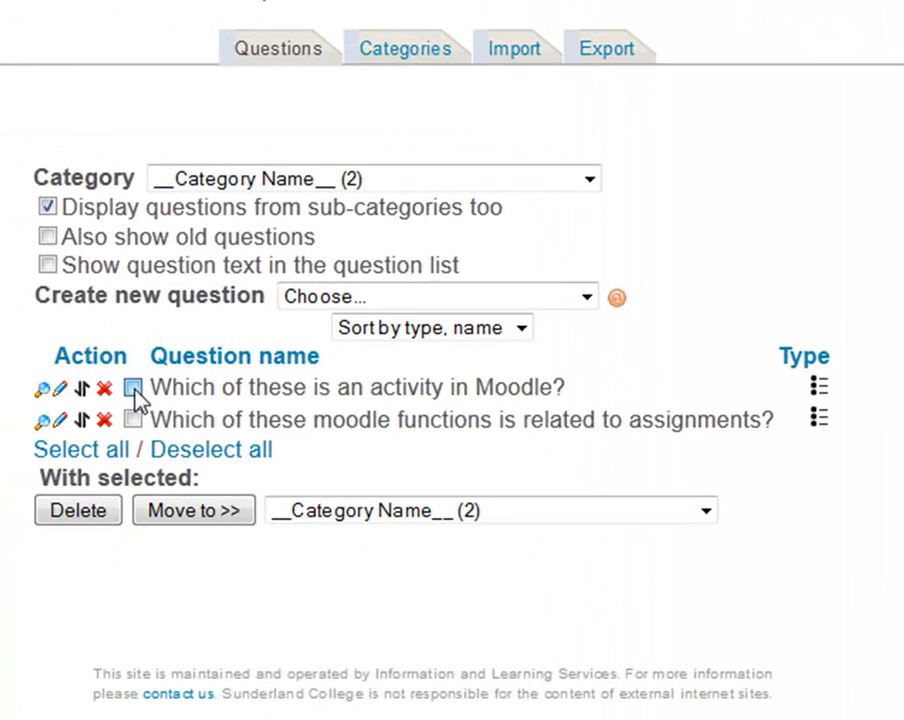
left_click(133, 388)
left_click(133, 420)
left_click(89, 515)
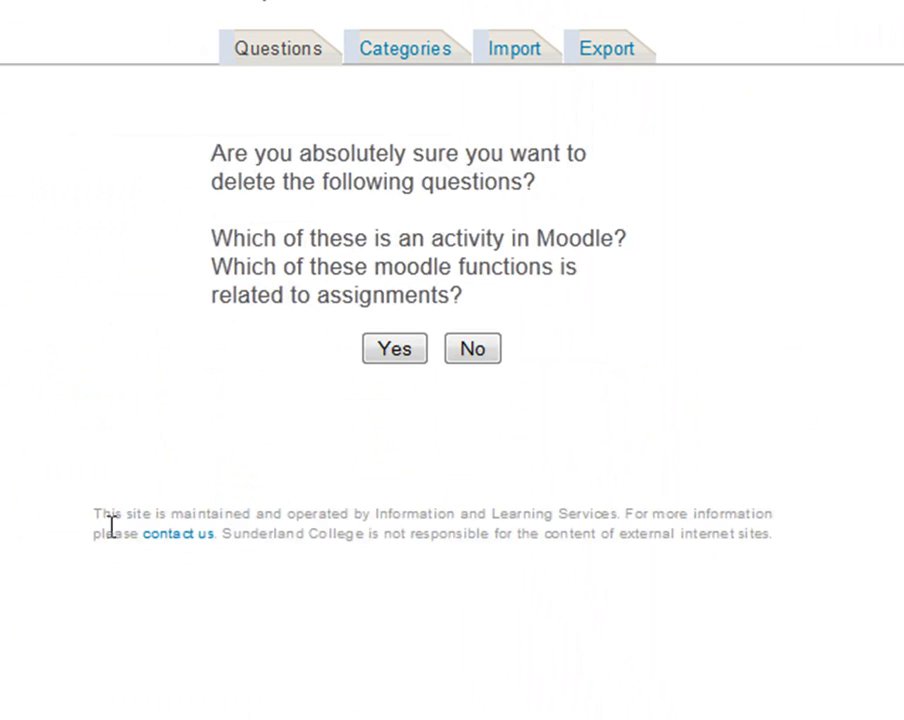
left_click(393, 350)
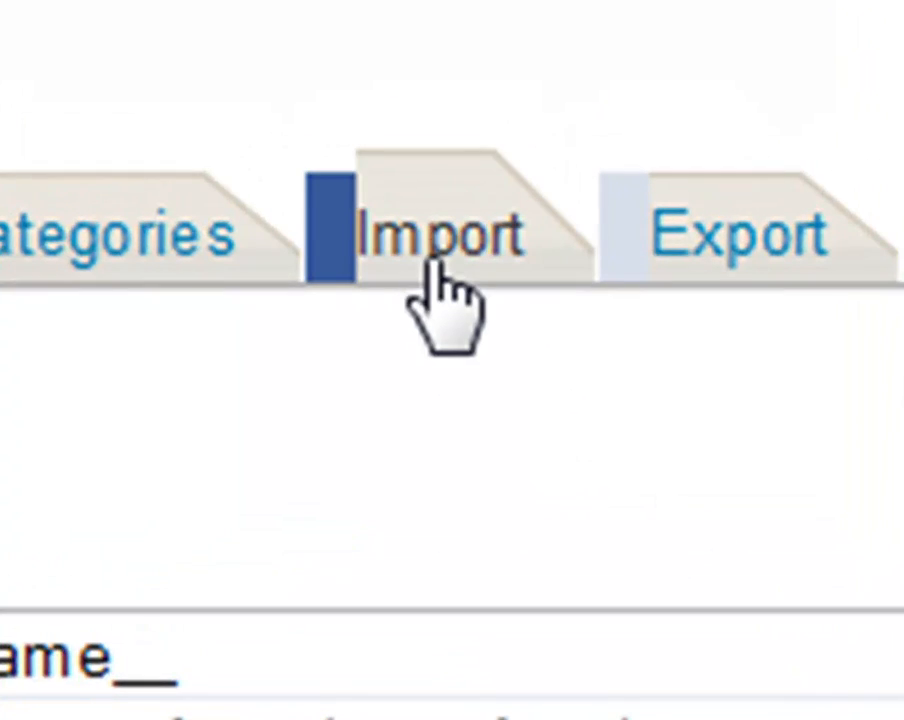
Import GIFTImport.txt from the Documents library into the question bank as a file upload in GIFT format
left_click(436, 266)
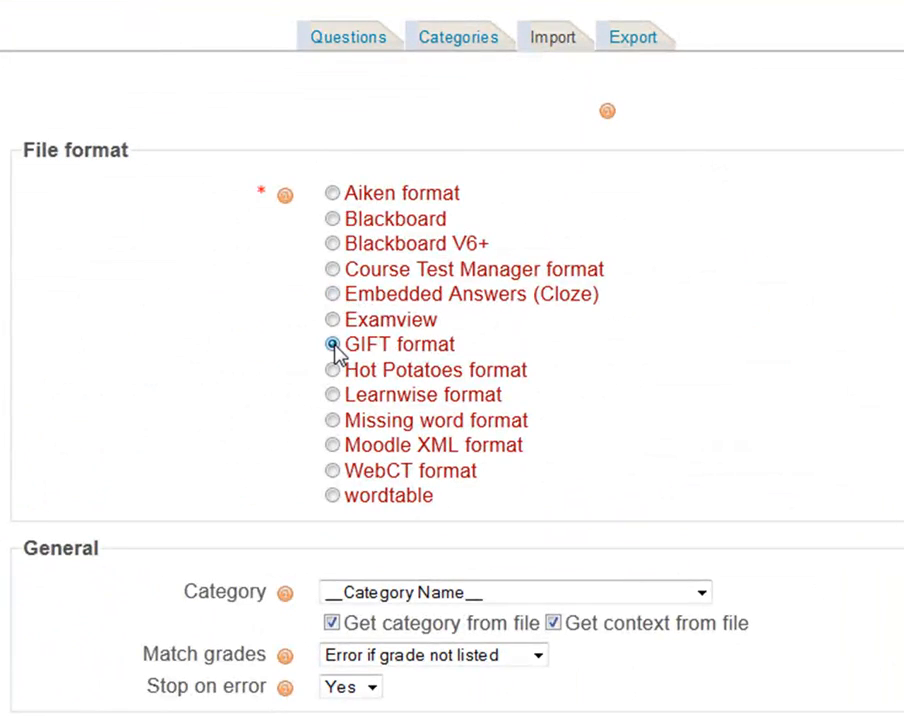
scroll(866, 220, "down", 3)
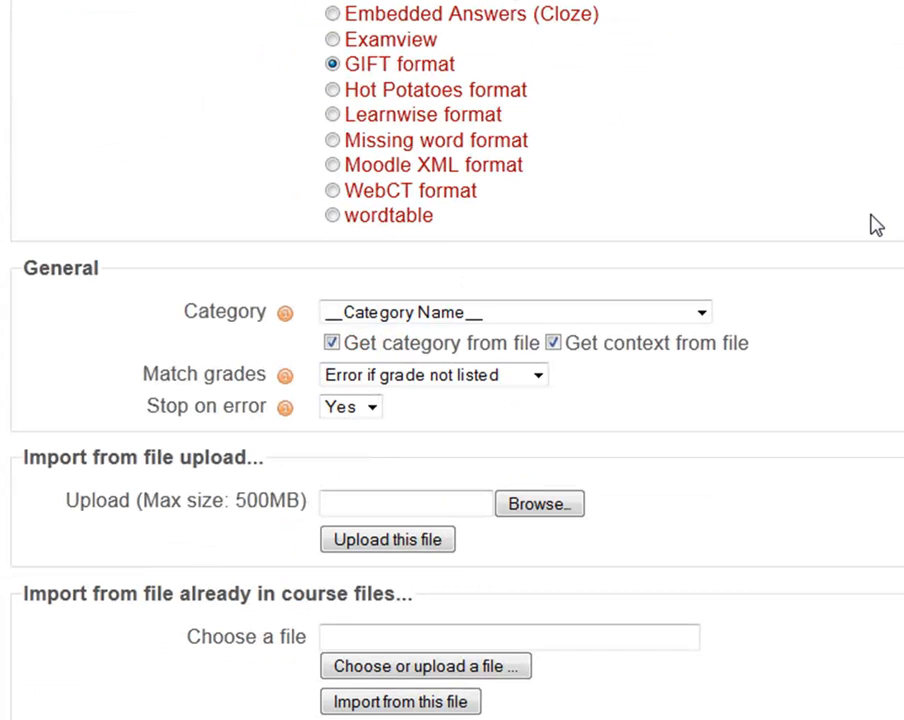
left_click(540, 512)
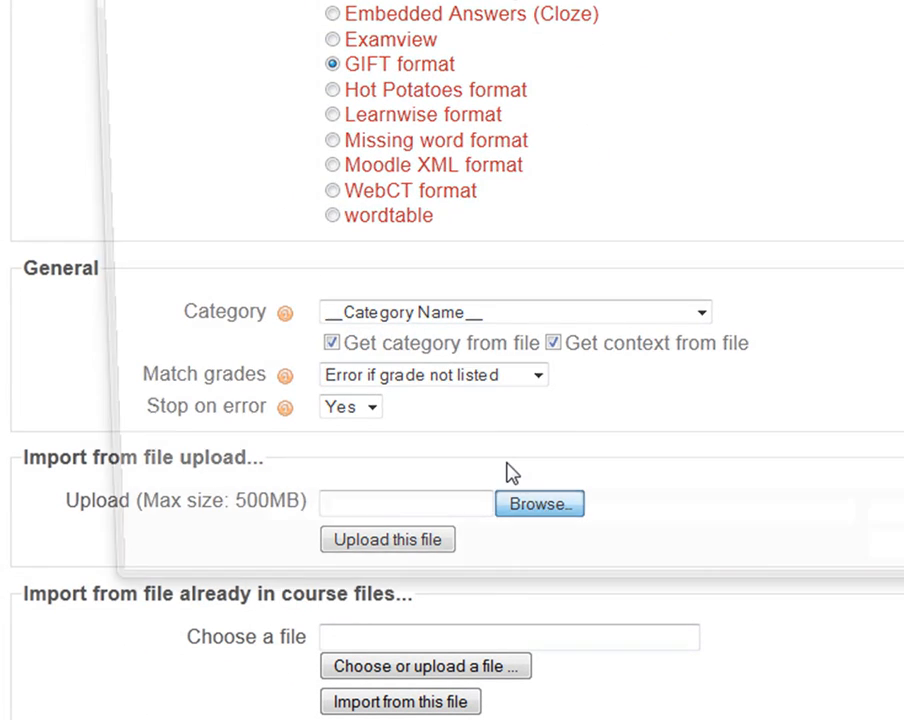
left_click(466, 14)
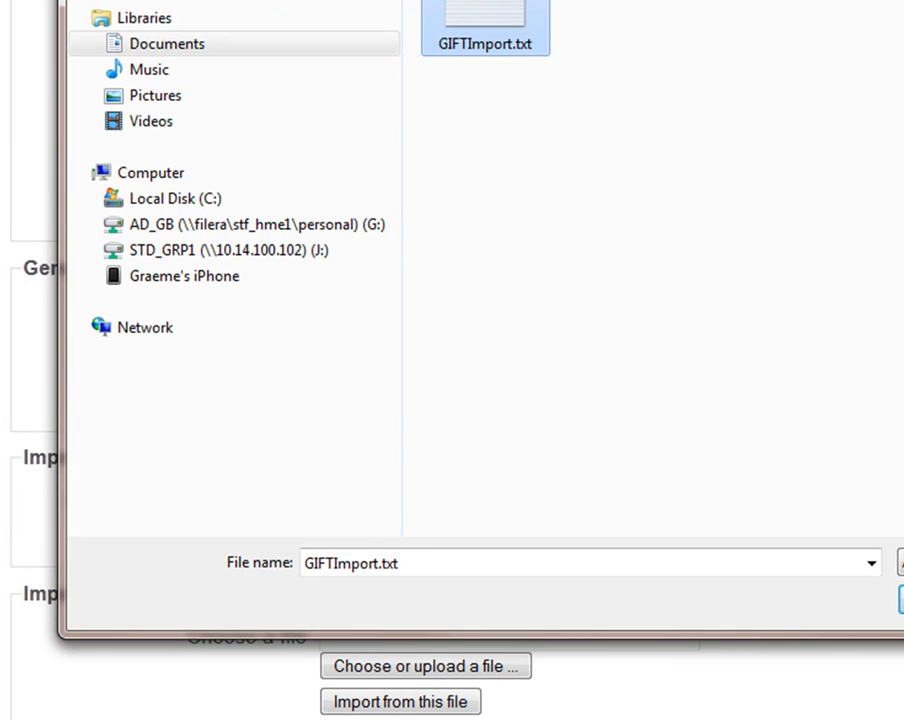
left_click(902, 600)
left_click(390, 544)
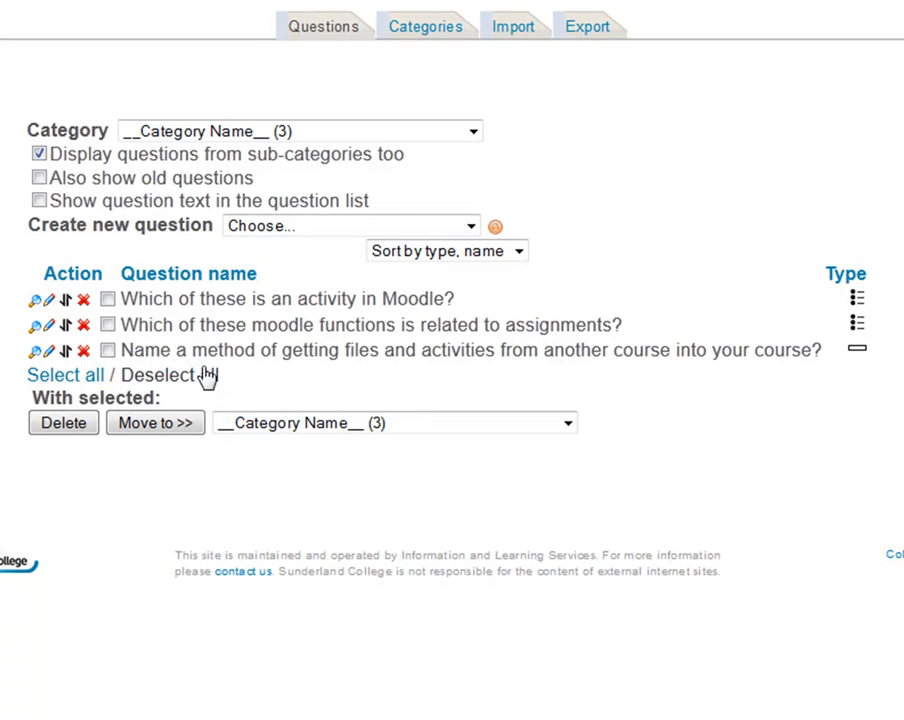
Preview the imported short answer question and submit "grades" as a test answer
left_click(35, 352)
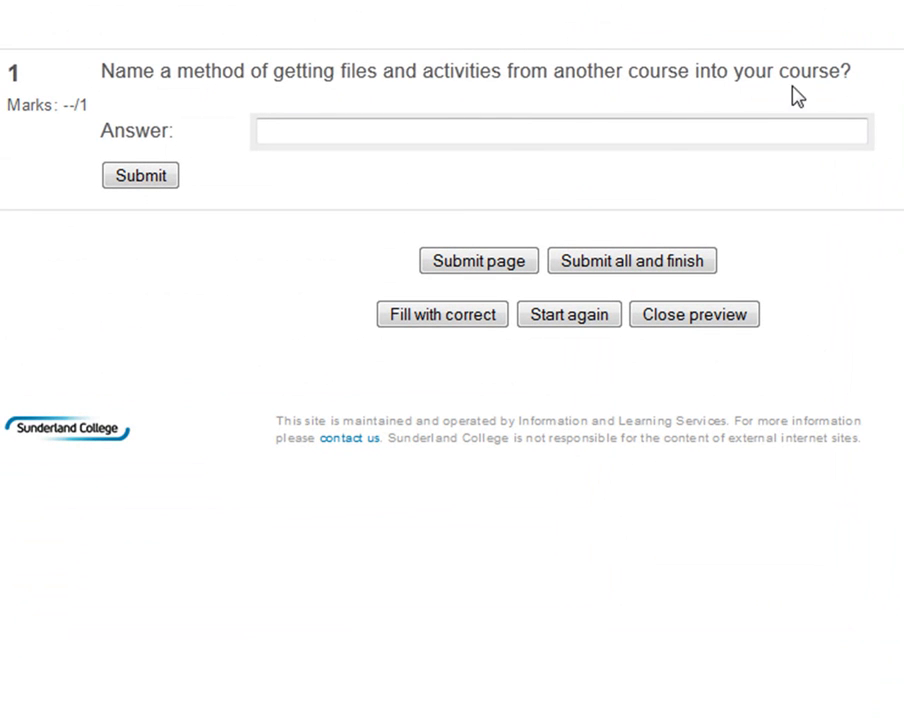
left_click(500, 130)
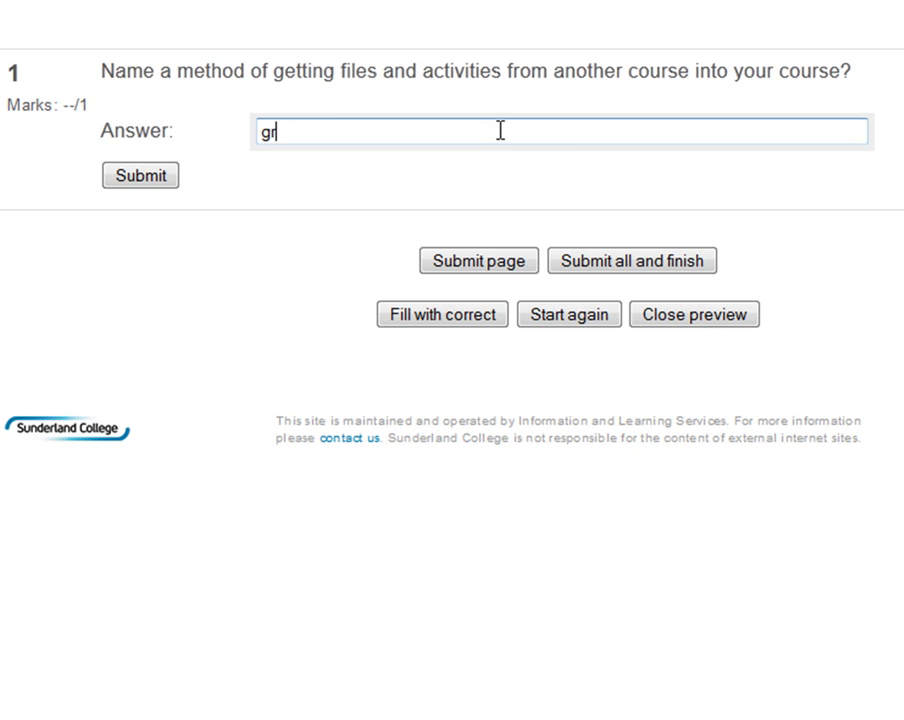
left_click(140, 177)
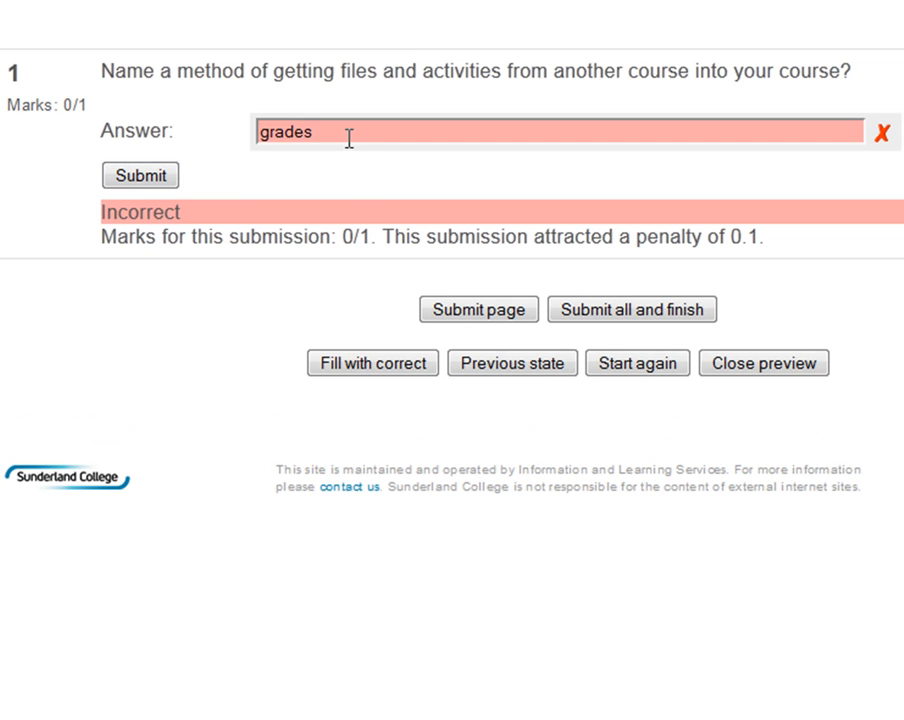
Test the previewed short answer question with the answers "restore" and "import", submitting each one
left_click_drag(347, 135, 230, 124)
type("re")
left_click(160, 180)
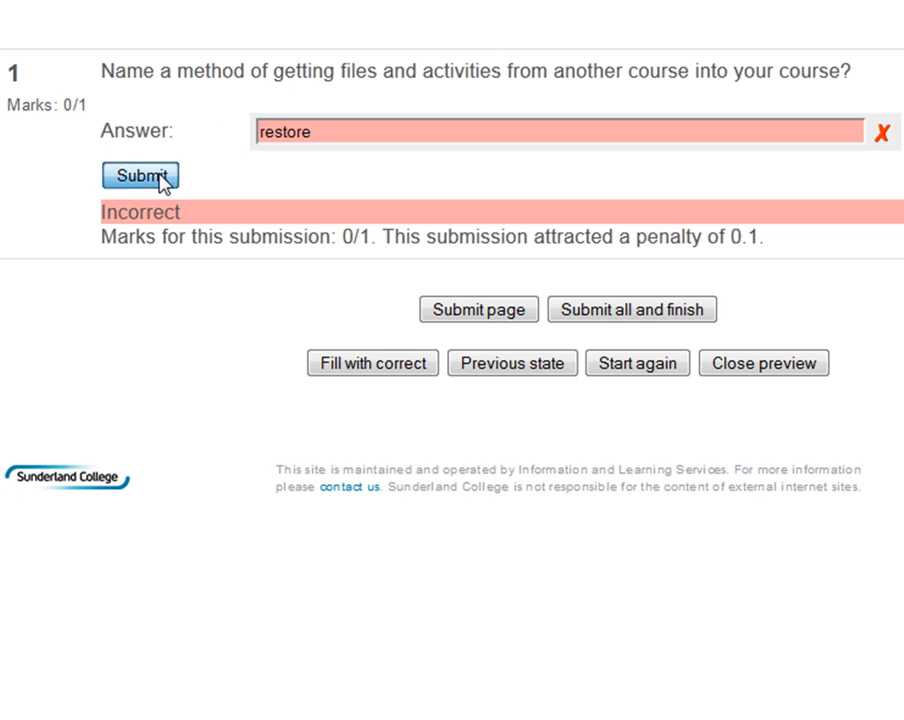
left_click_drag(336, 130, 236, 110)
type("import")
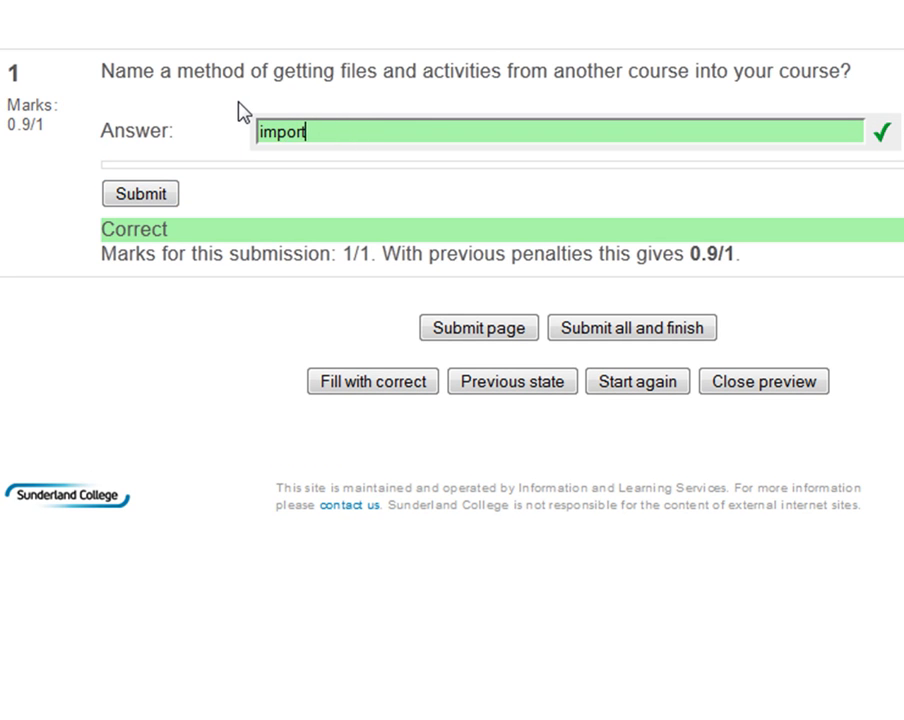
left_click(138, 197)
left_click(503, 333)
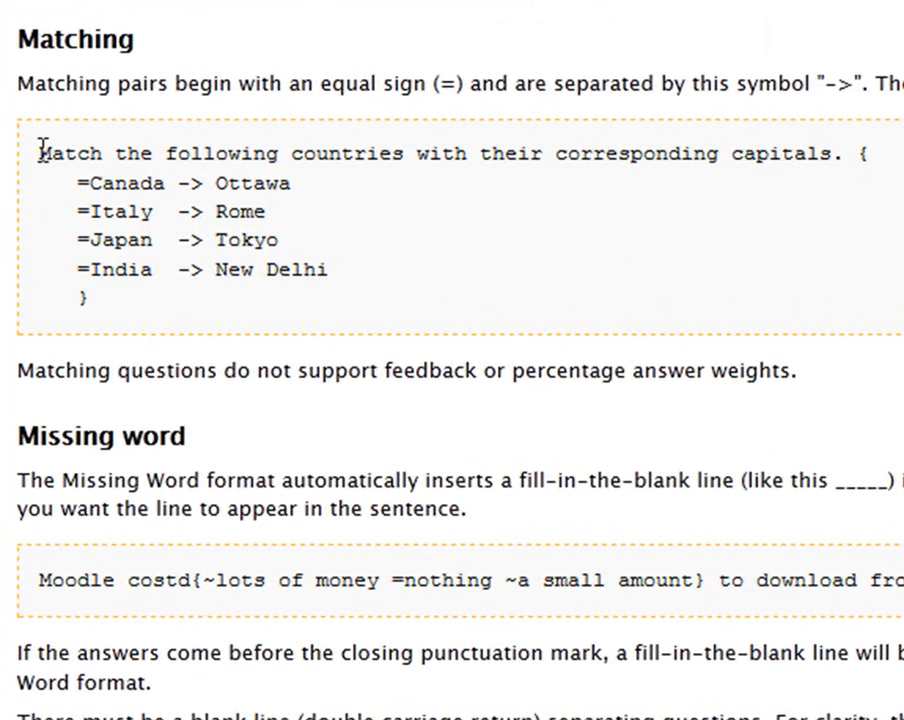
Copy the countries and capitals matching example from the GIFT format documentation below the short answer question in GIFTImport.txt
left_click_drag(40, 152, 135, 298)
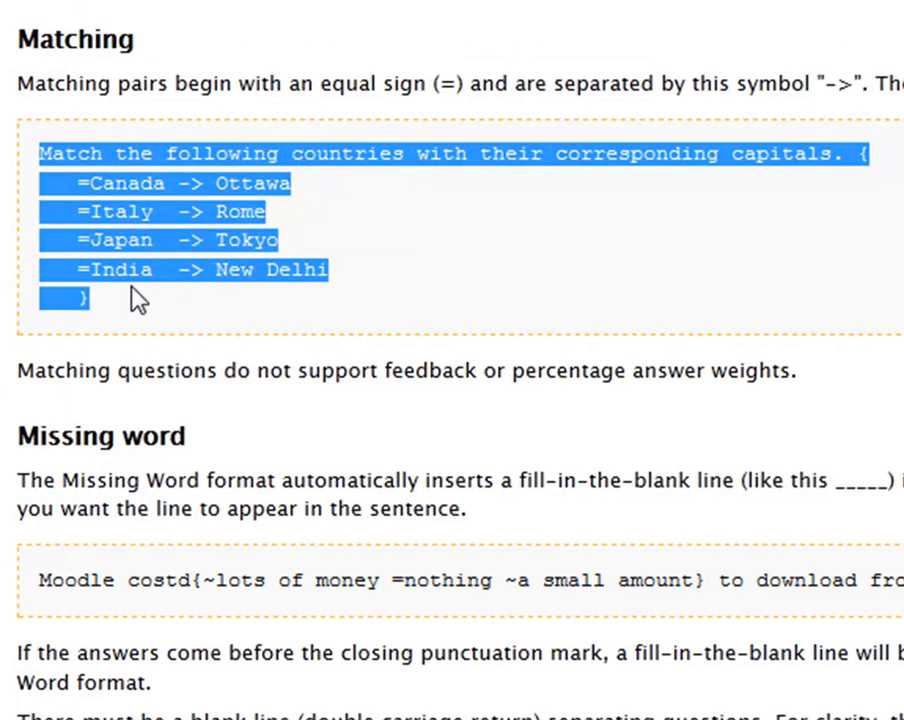
right_click(133, 160)
left_click(164, 192)
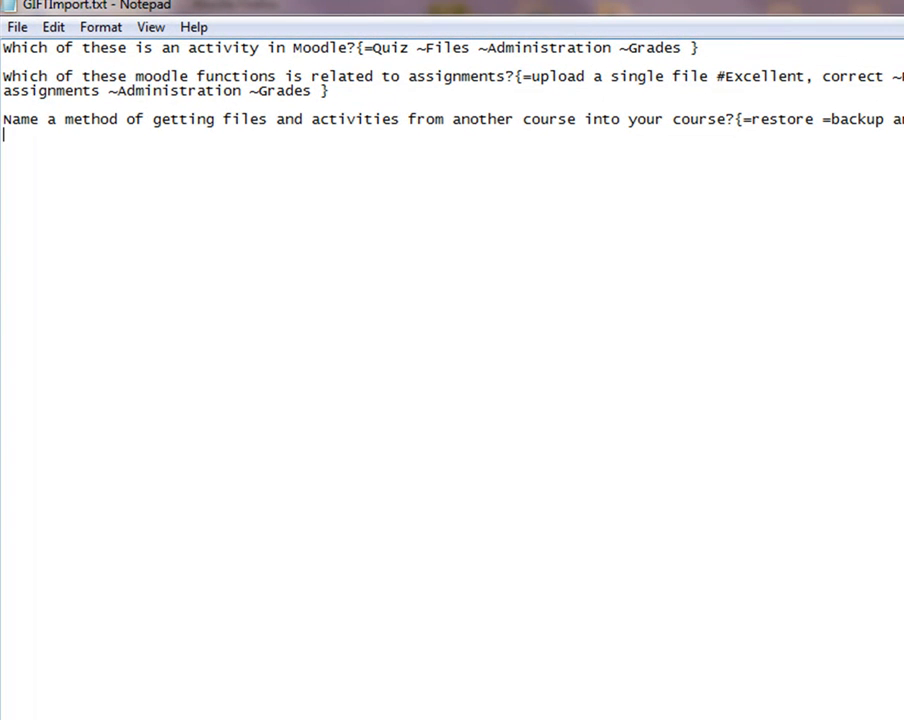
key("ctrl+v")
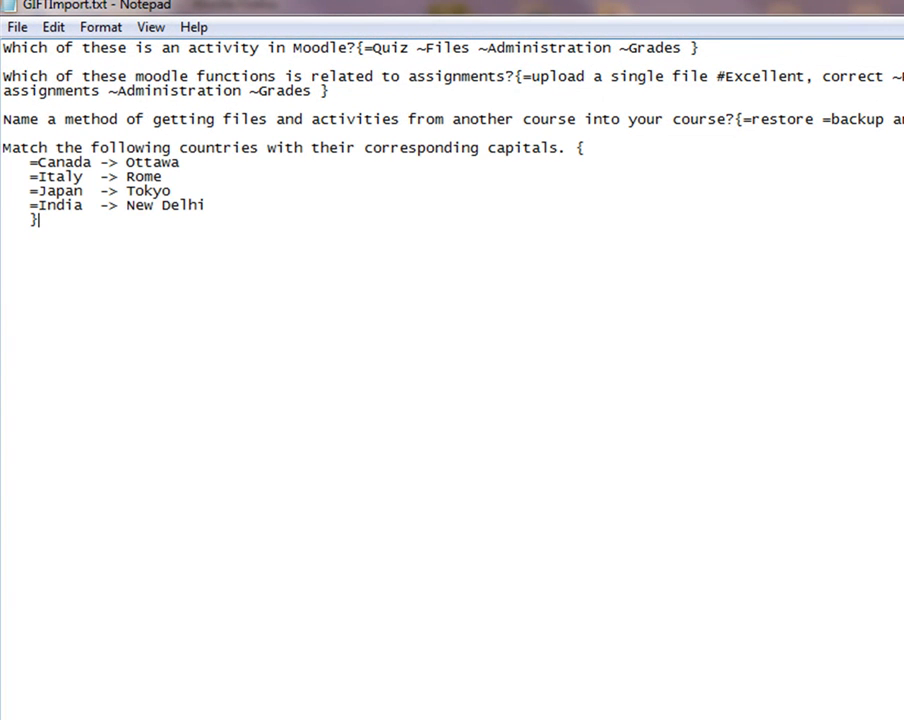
Replace the pasted matching question's wording before the opening brace with "Match the moodle task with the relevant section"
left_click_drag(6, 147, 564, 149)
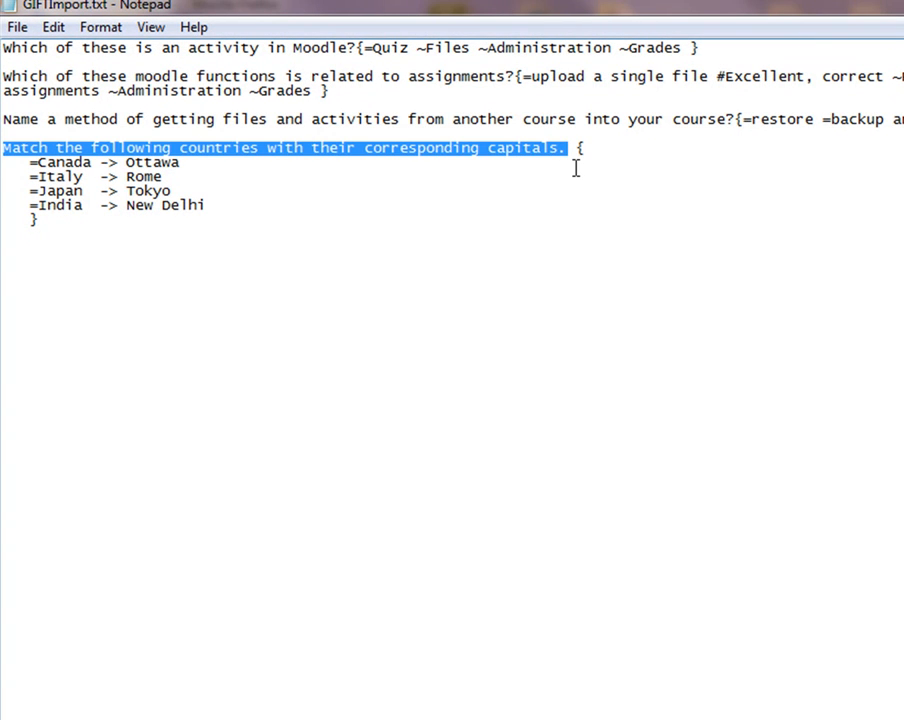
type("Match the moodle ")
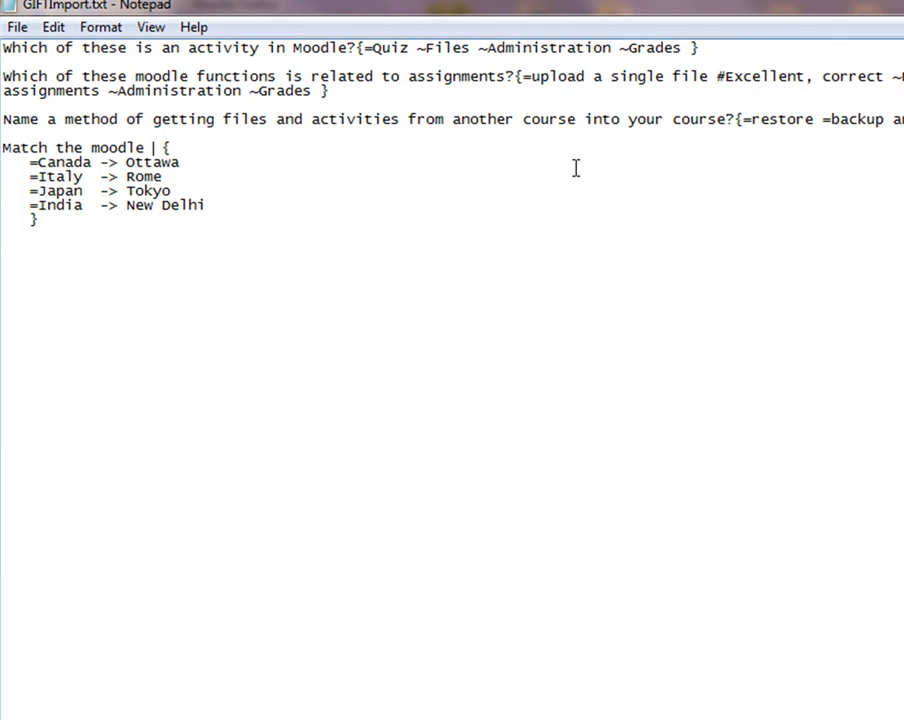
type("task with the rel")
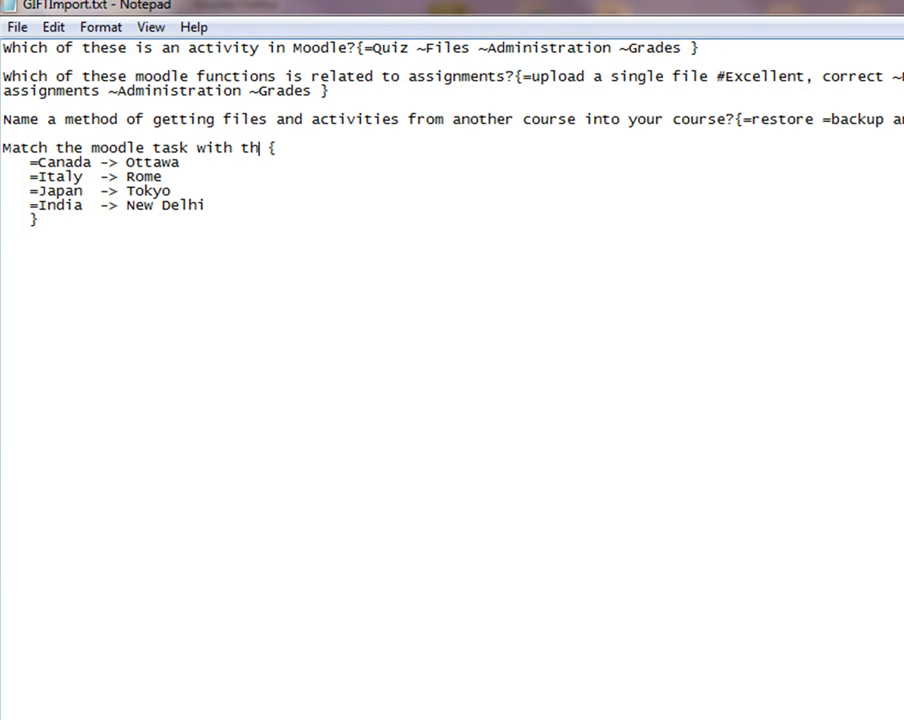
type("evant")
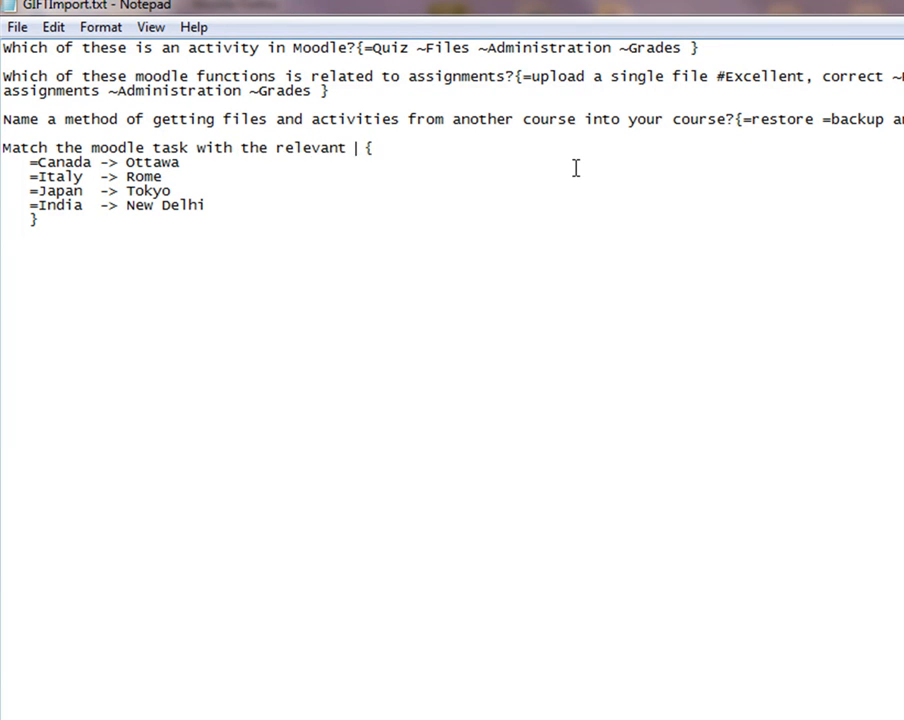
type(" section")
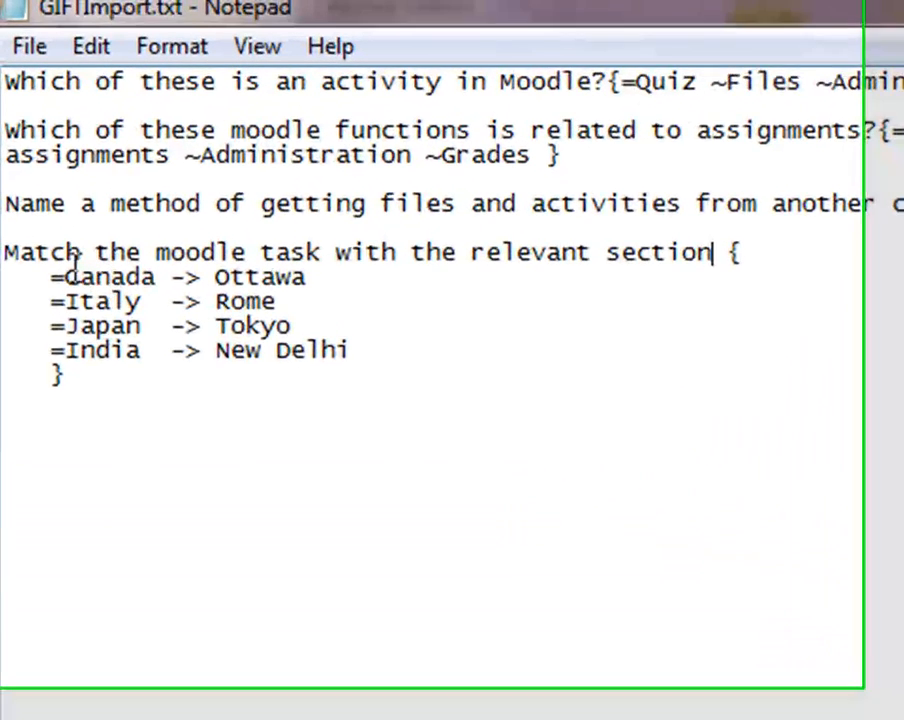
Replace the first matching pair with "Display a directory" matched to "Add a resource", keeping the equal sign and arrow
left_click_drag(68, 290, 163, 289)
type("Display a")
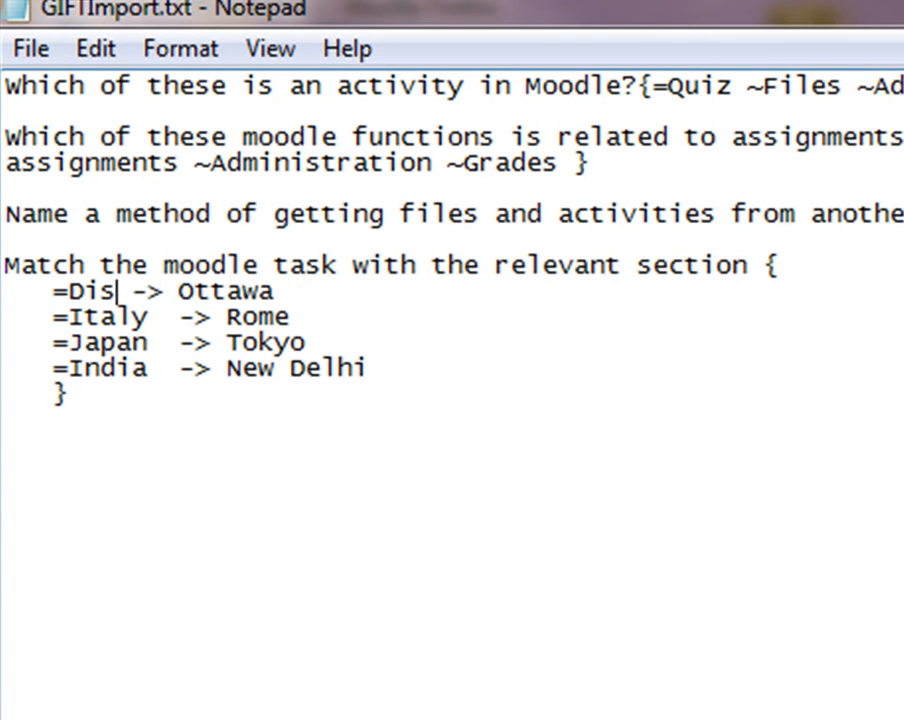
type(" dr")
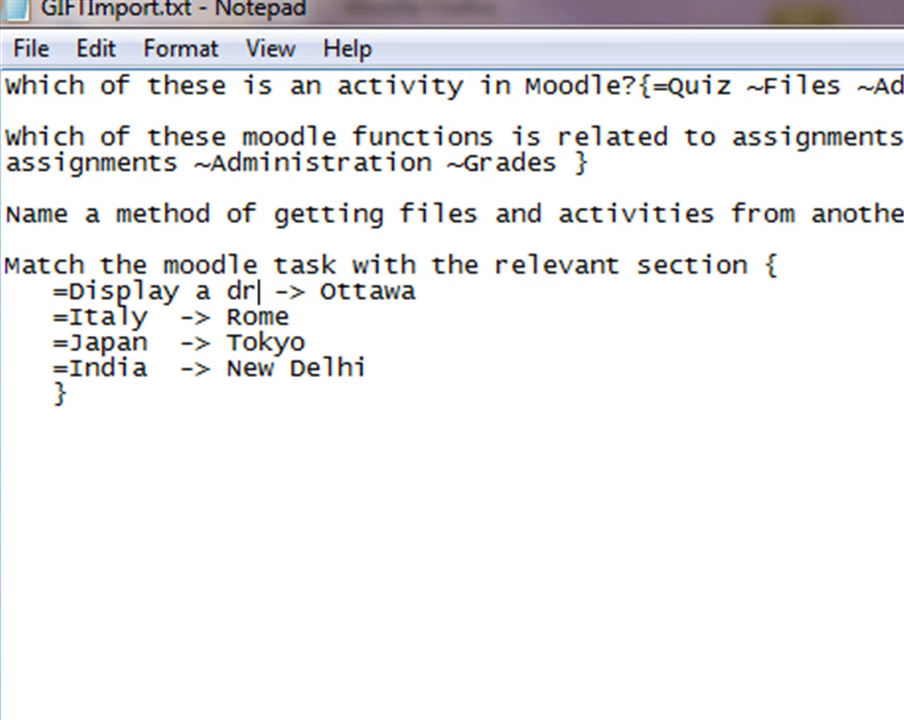
type("reco")
key("BackSpace")
type("toryu")
key("BackSpace")
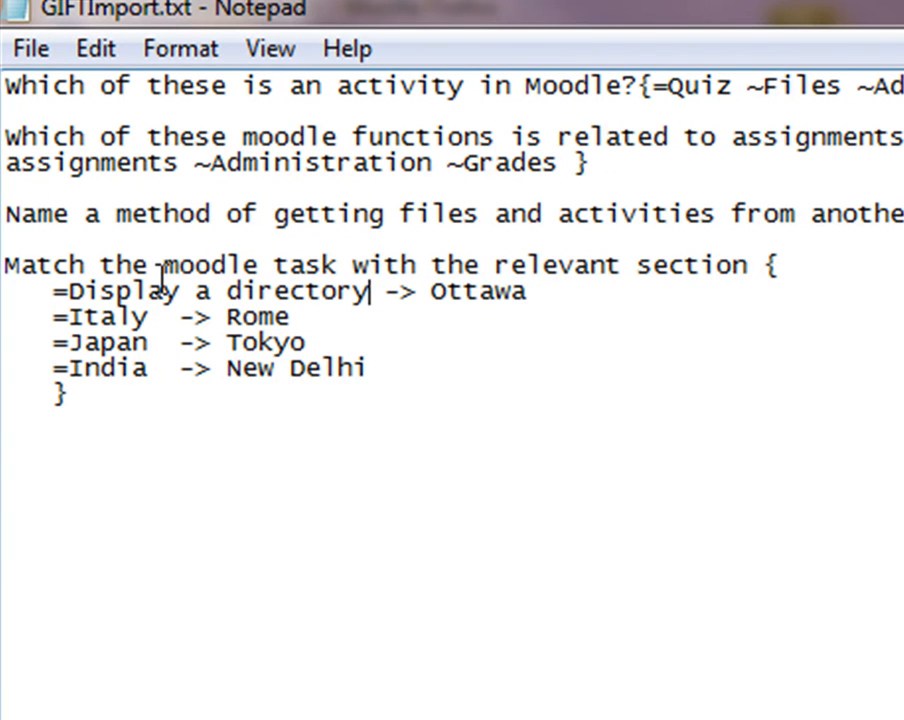
left_click_drag(430, 303, 523, 300)
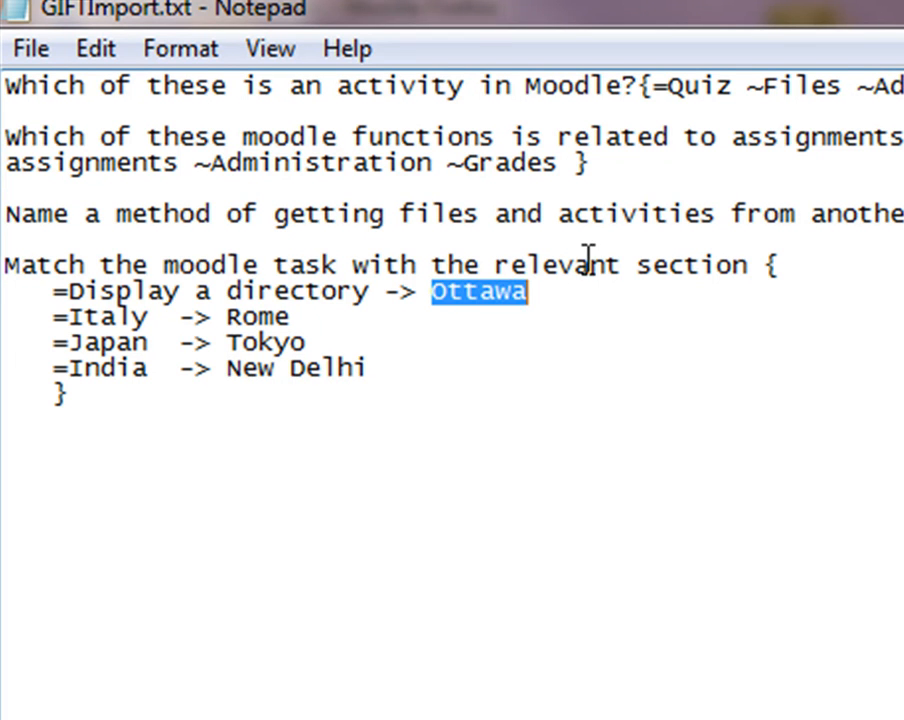
type("Add a resouc")
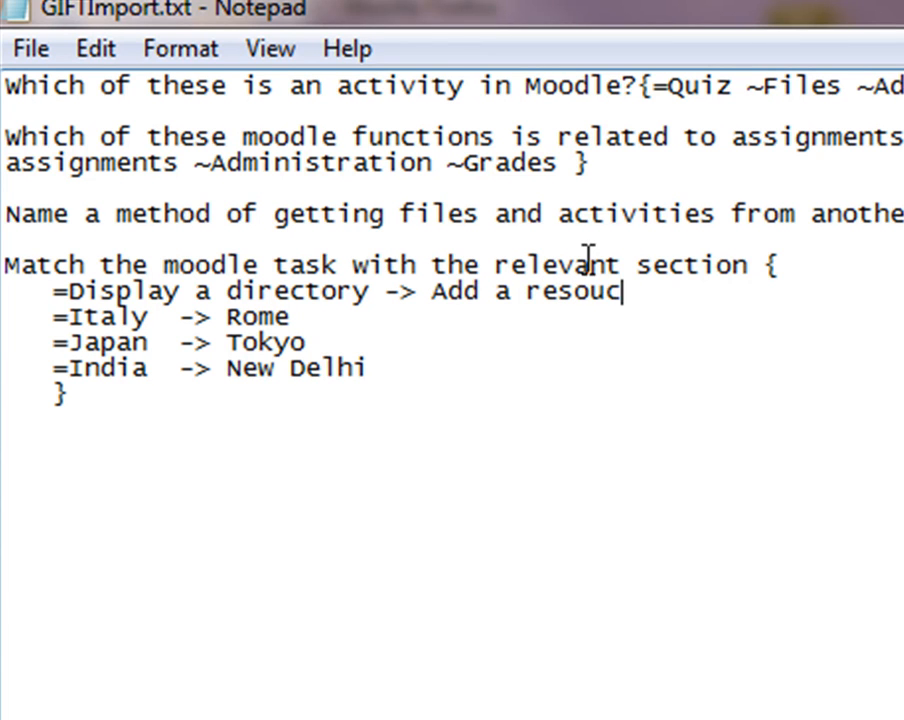
key("BackSpace")
type("rce")
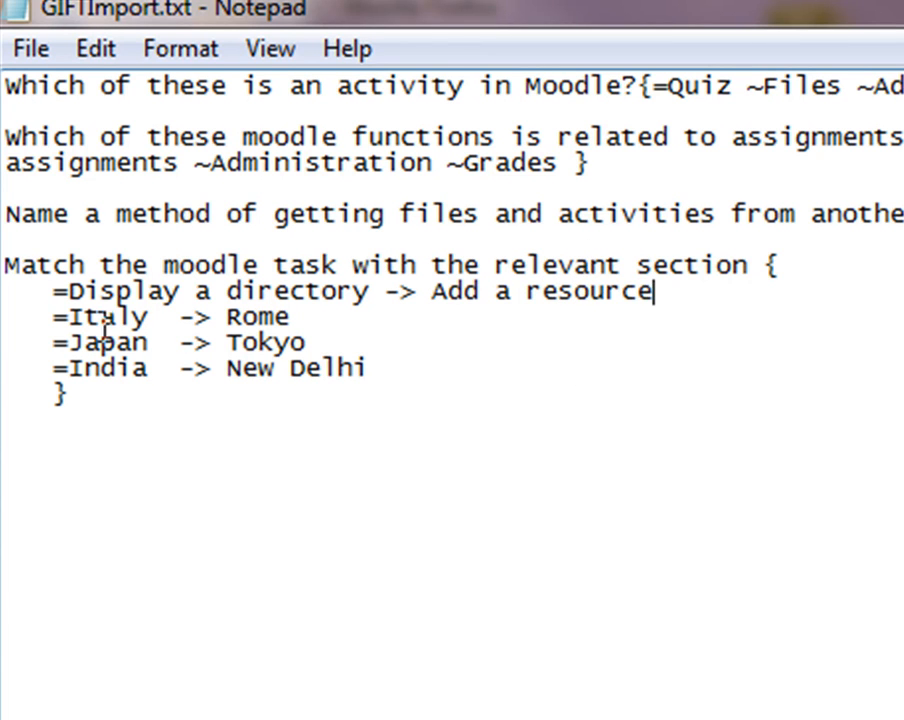
Replace the second matching pair with "Database" matched to "Add an activity", keeping the equal sign and arrow
left_click_drag(68, 316, 148, 336)
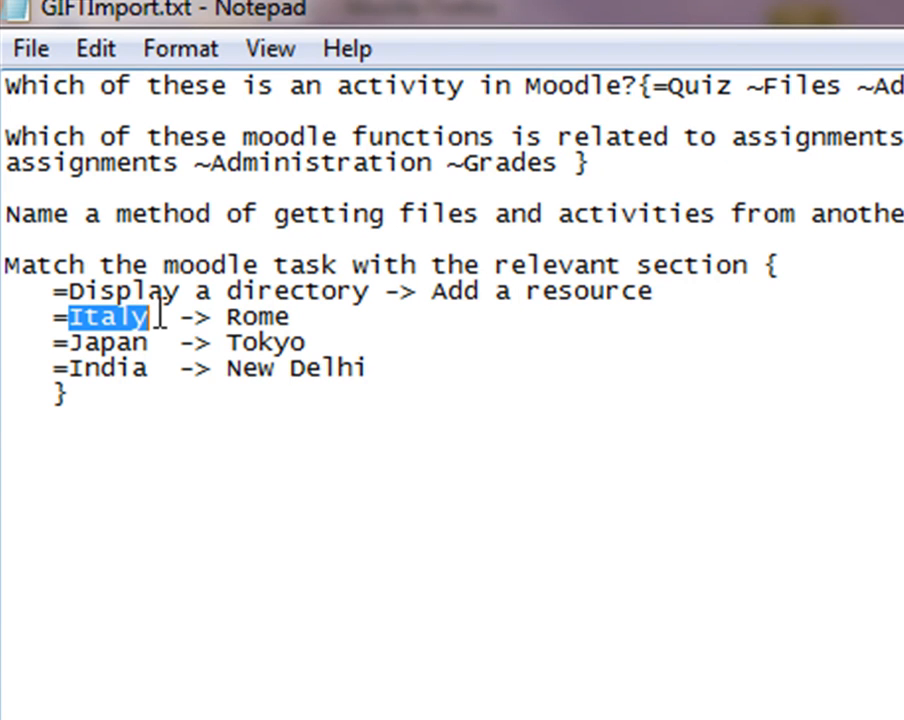
type("Database")
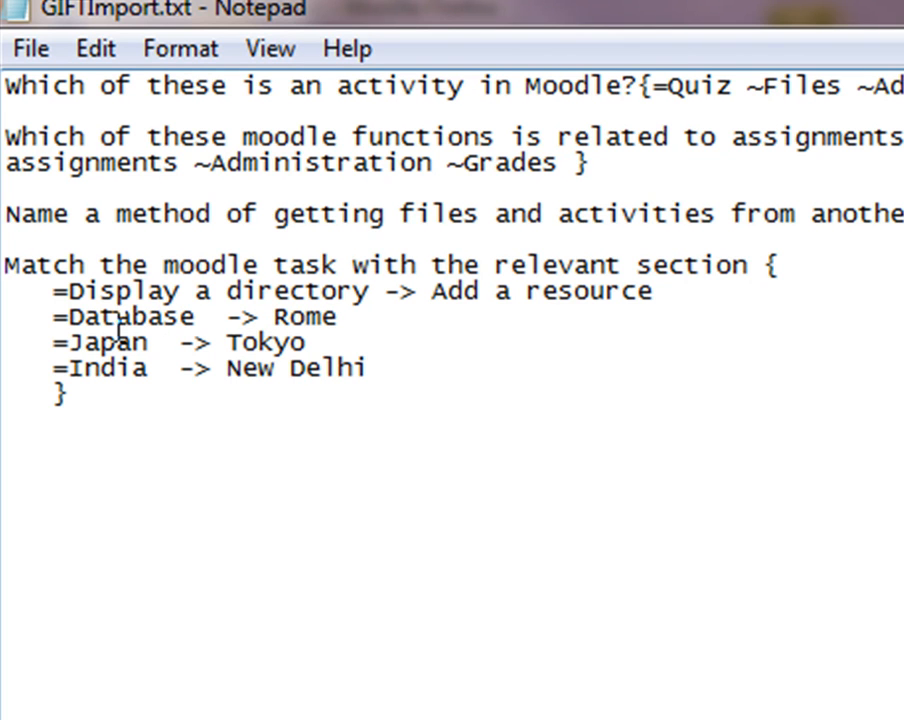
left_click_drag(274, 317, 336, 318)
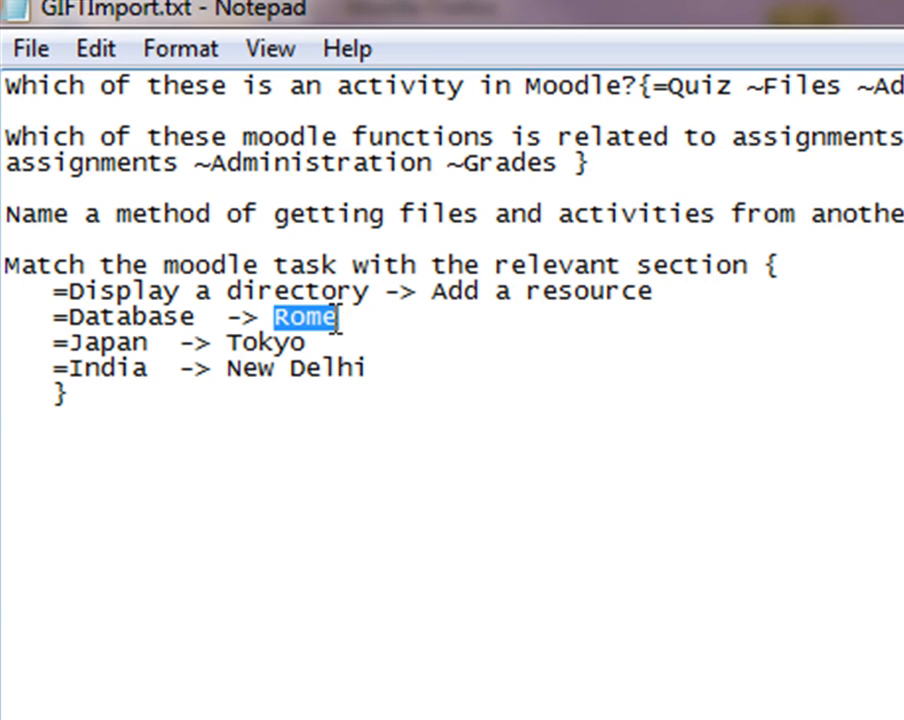
type("Add anb")
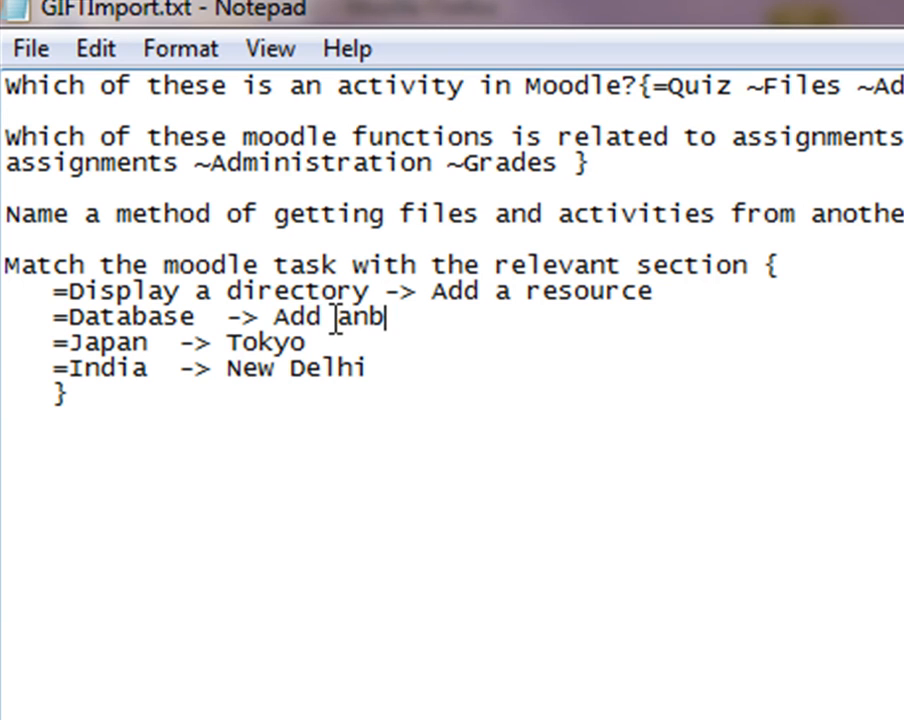
key("BackSpace")
type("activity")
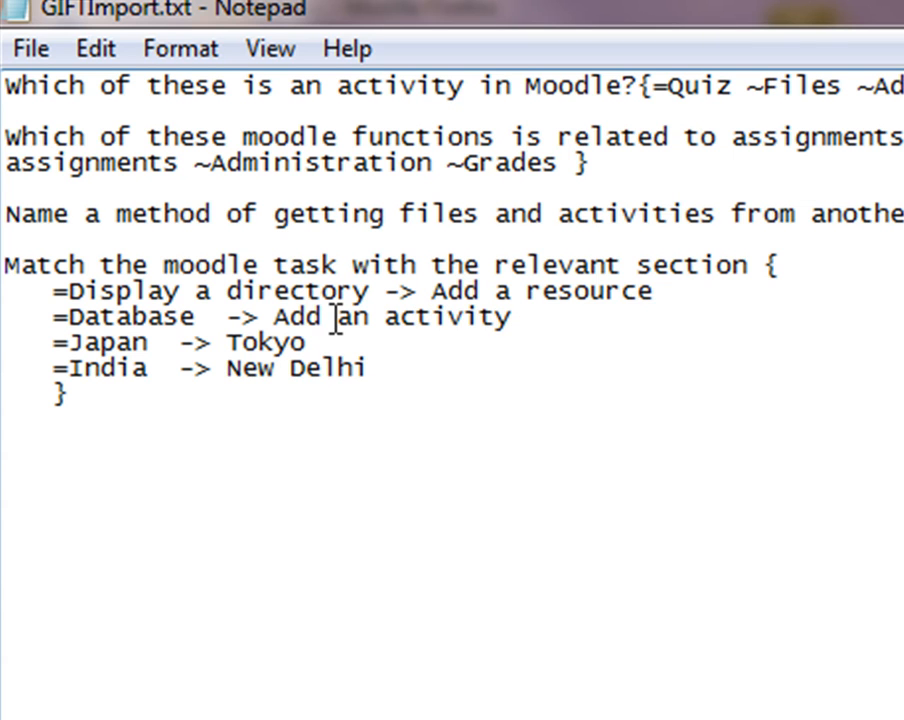
Replace the third matching pair with "Files" matched to "Site Administration", keeping the equal sign and arrow
left_click_drag(68, 342, 151, 342)
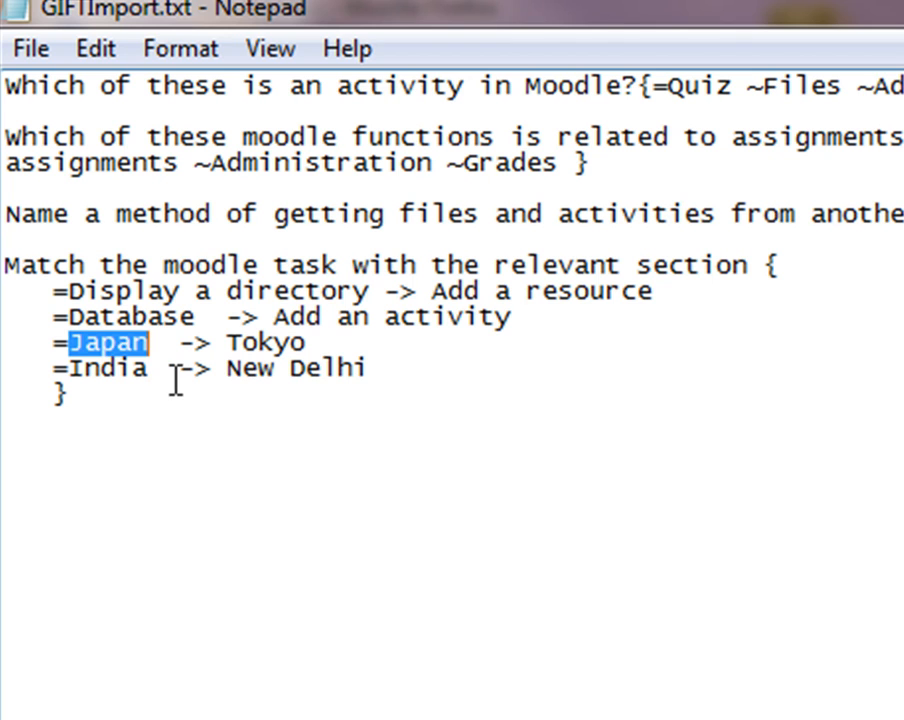
type("Files")
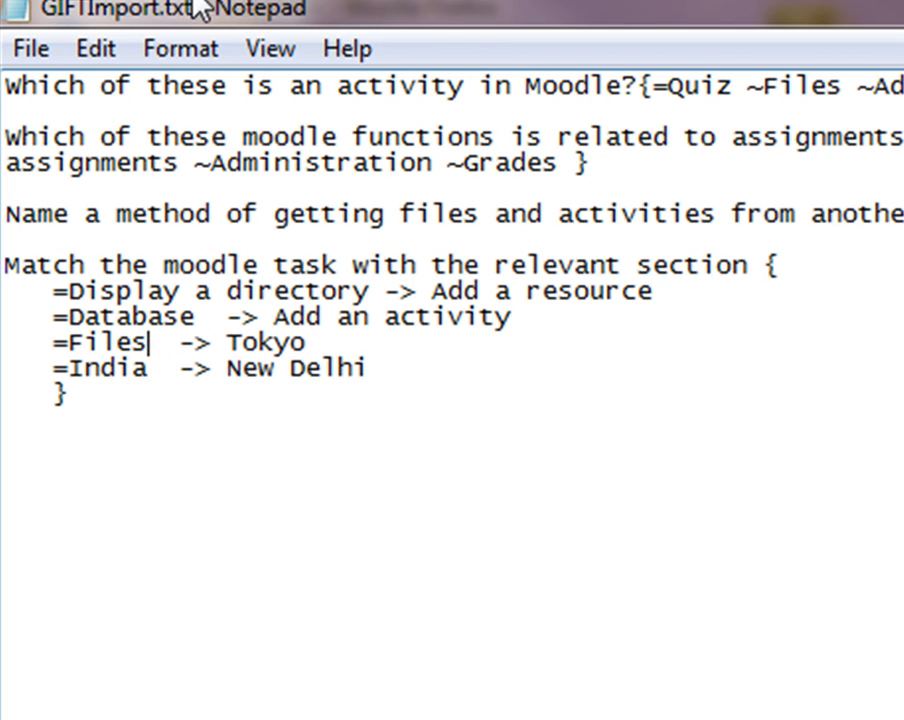
left_click_drag(228, 343, 307, 343)
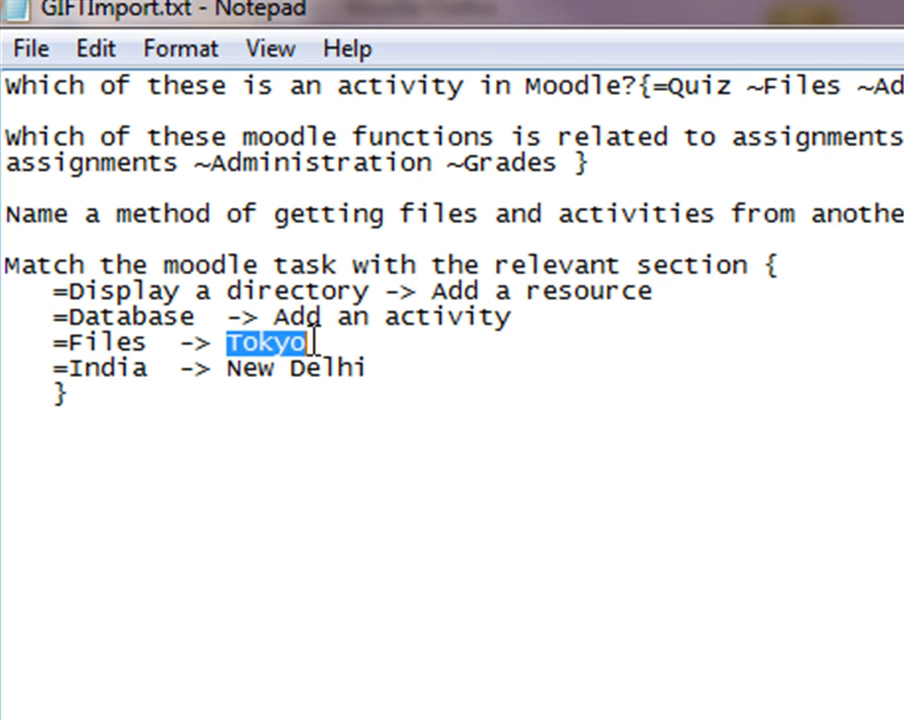
type("Site Ad")
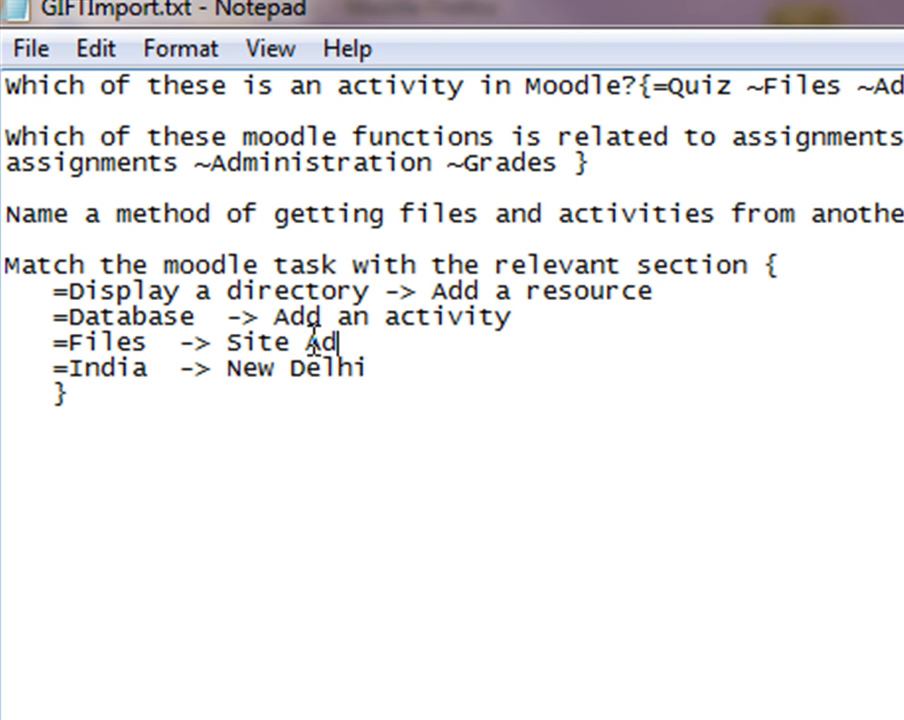
type("ministration")
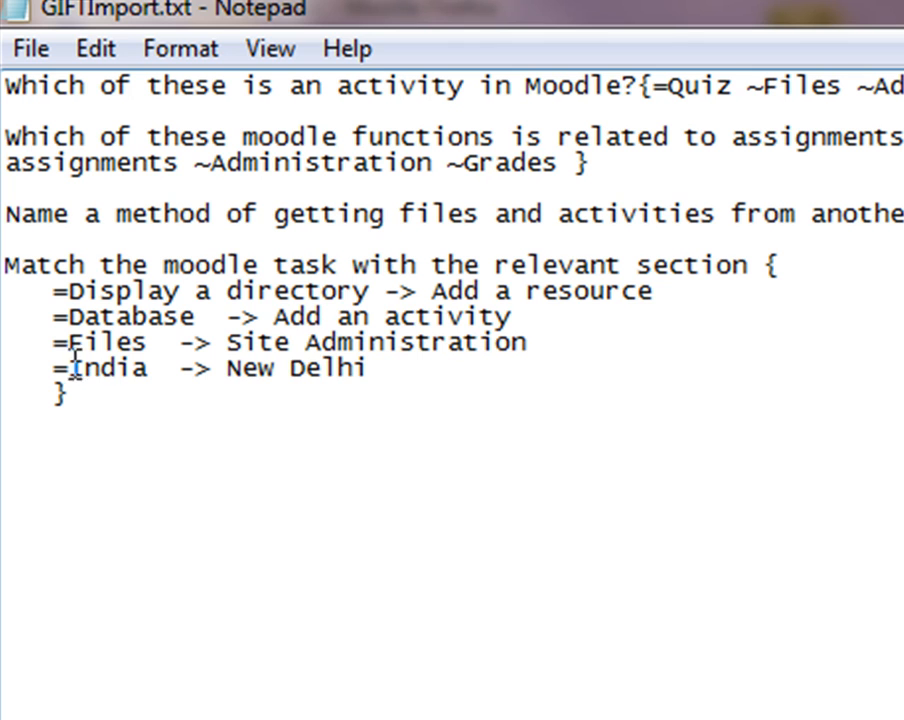
Replace the fourth matching pair with "Blog Tags" matched to "Blocks", keeping the equal sign and arrow, and save GIFTImport.txt
left_click_drag(68, 368, 160, 358)
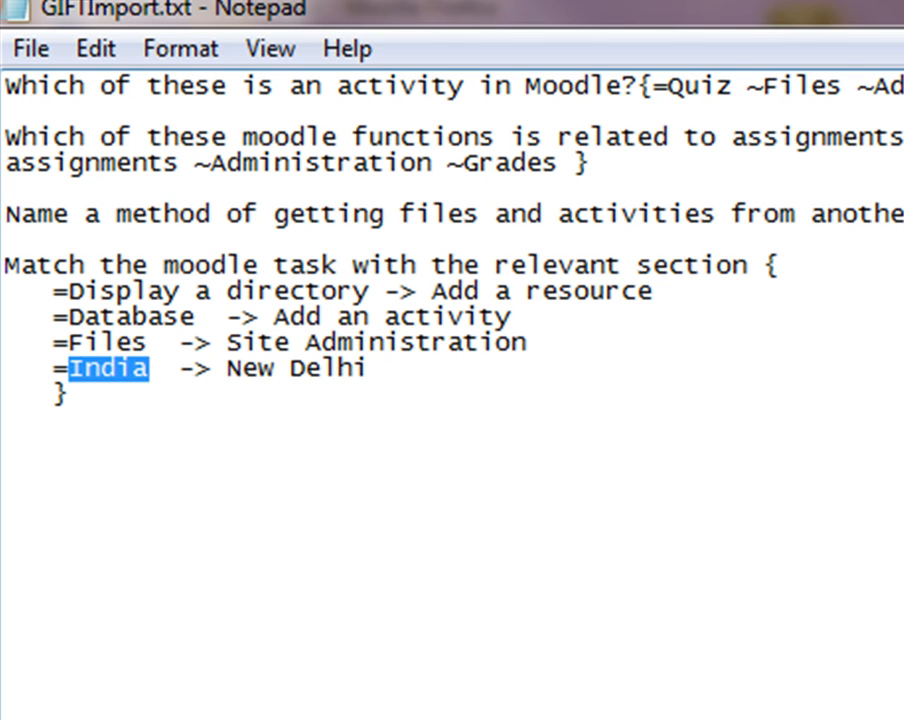
type("Blog Tags")
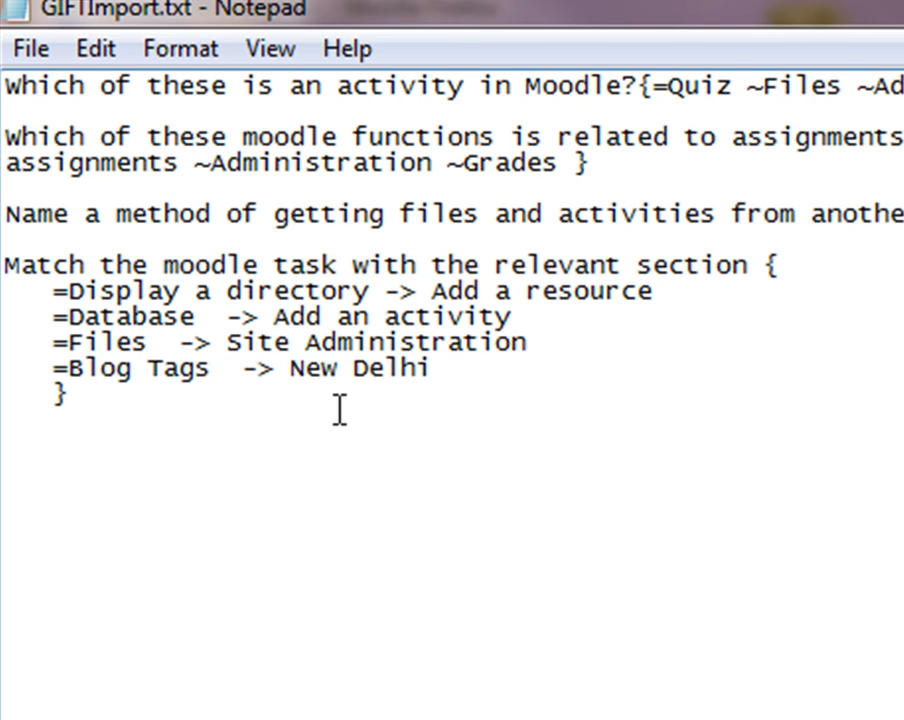
left_click_drag(290, 369, 434, 370)
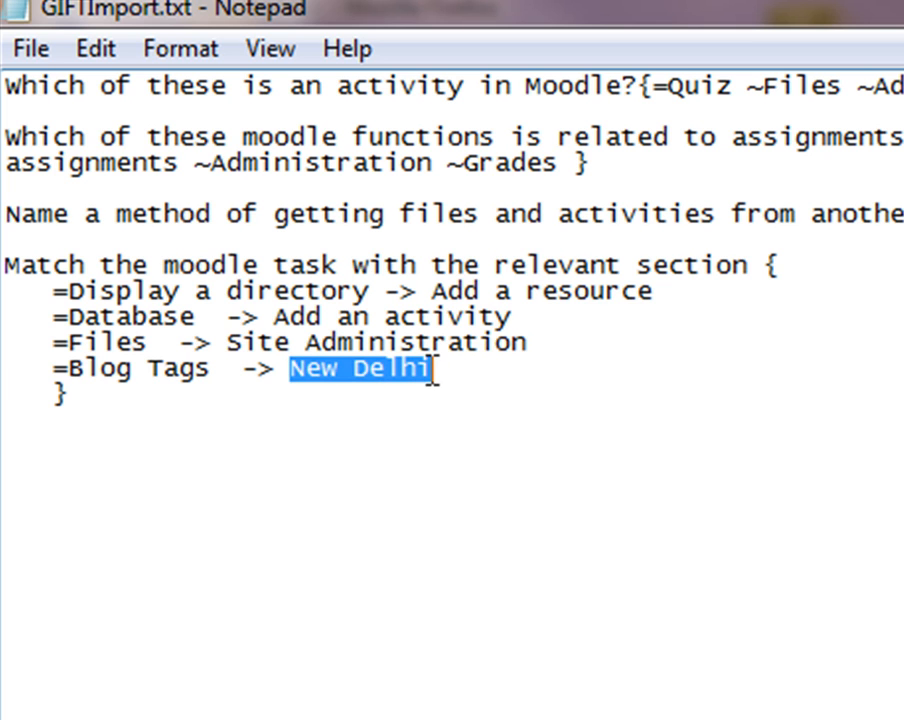
type("Blocks")
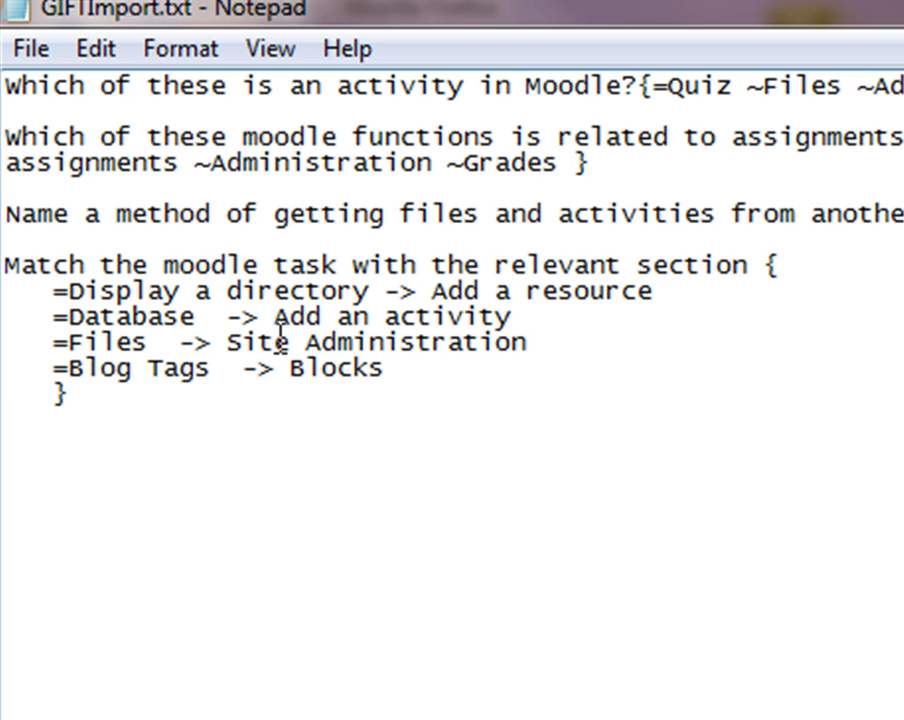
left_click(34, 56)
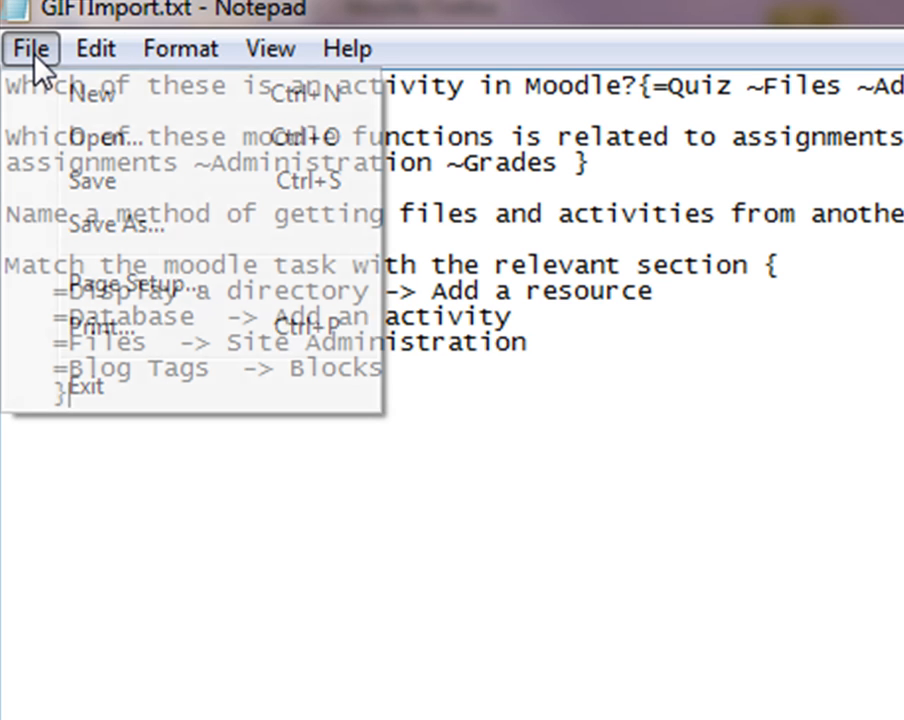
left_click(85, 184)
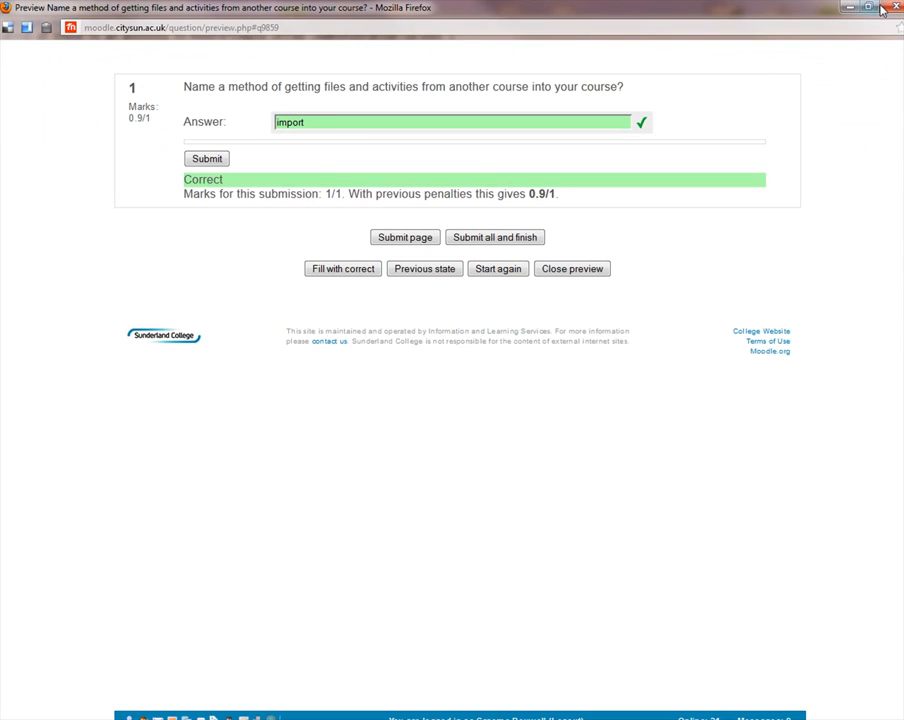
Close the short answer preview in Firefox and delete all three existing questions from the course's Moodle question bank
left_click(890, 8)
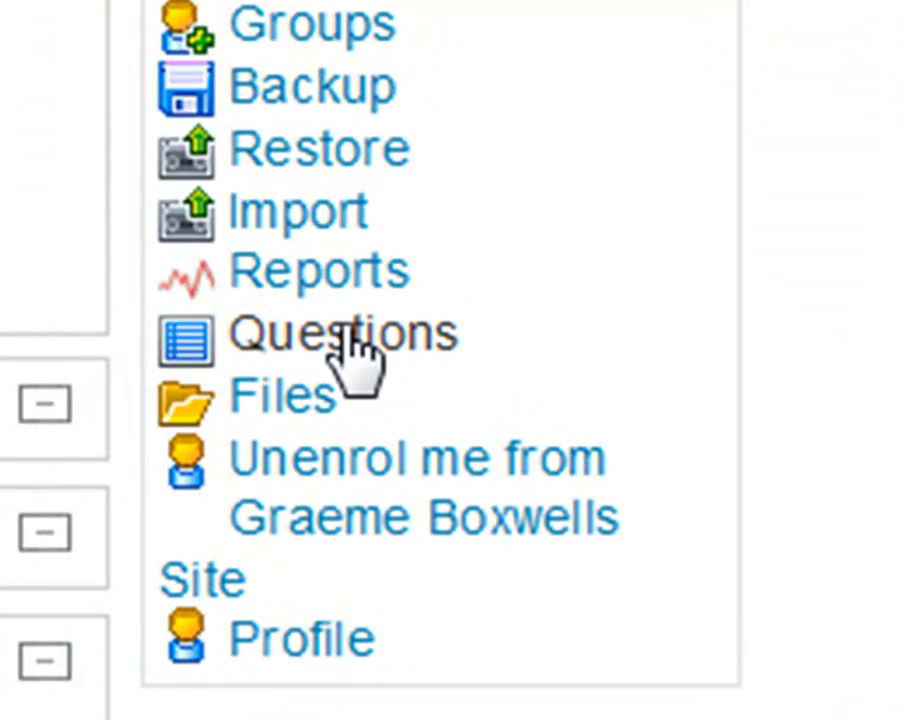
left_click(350, 340)
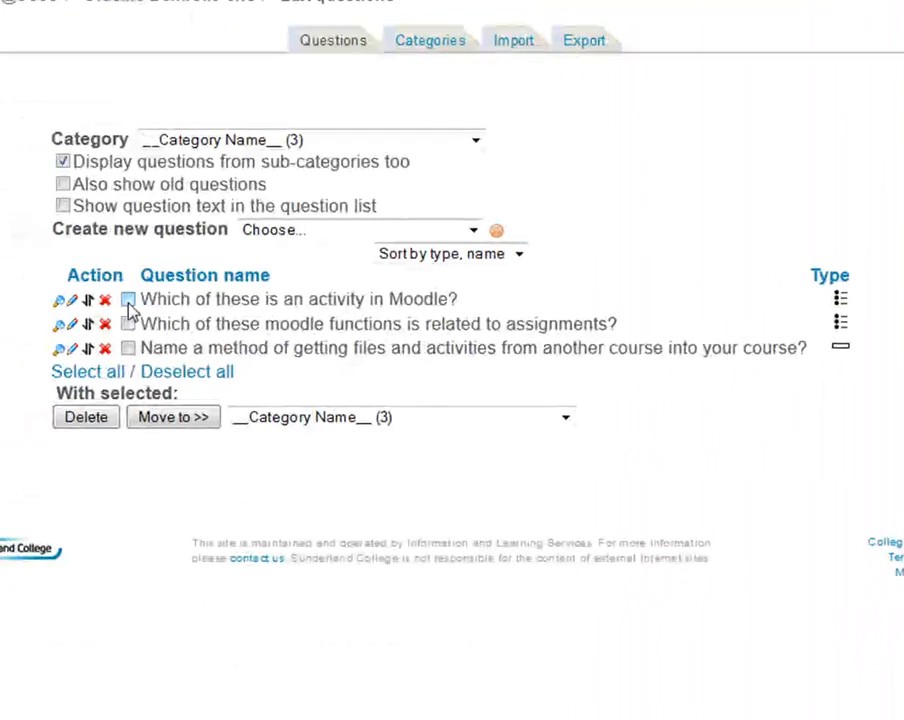
left_click(128, 348)
left_click(128, 323)
left_click(128, 300)
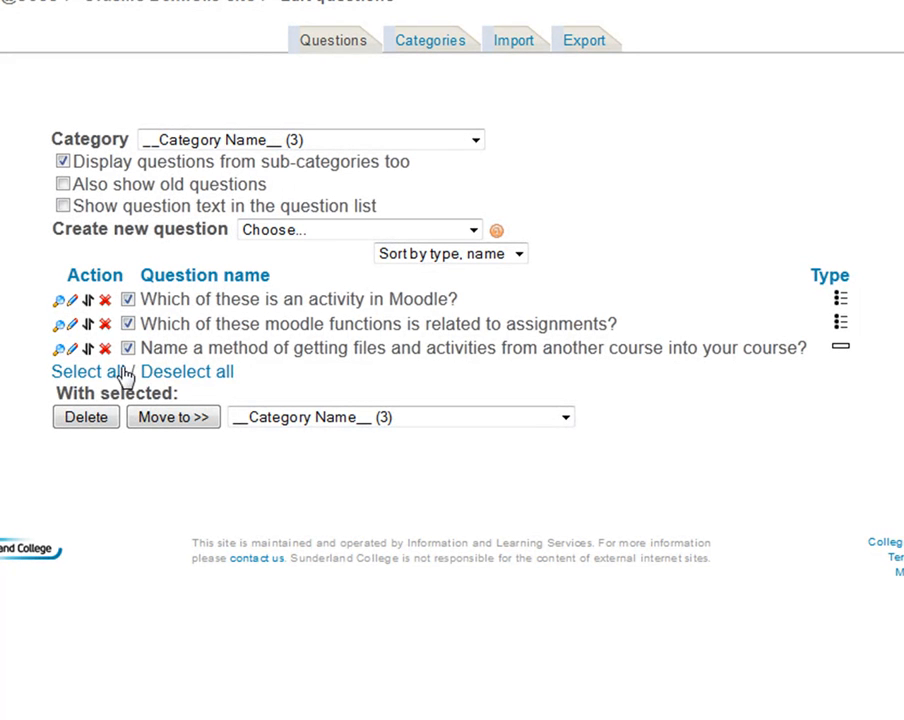
left_click(86, 417)
left_click(415, 315)
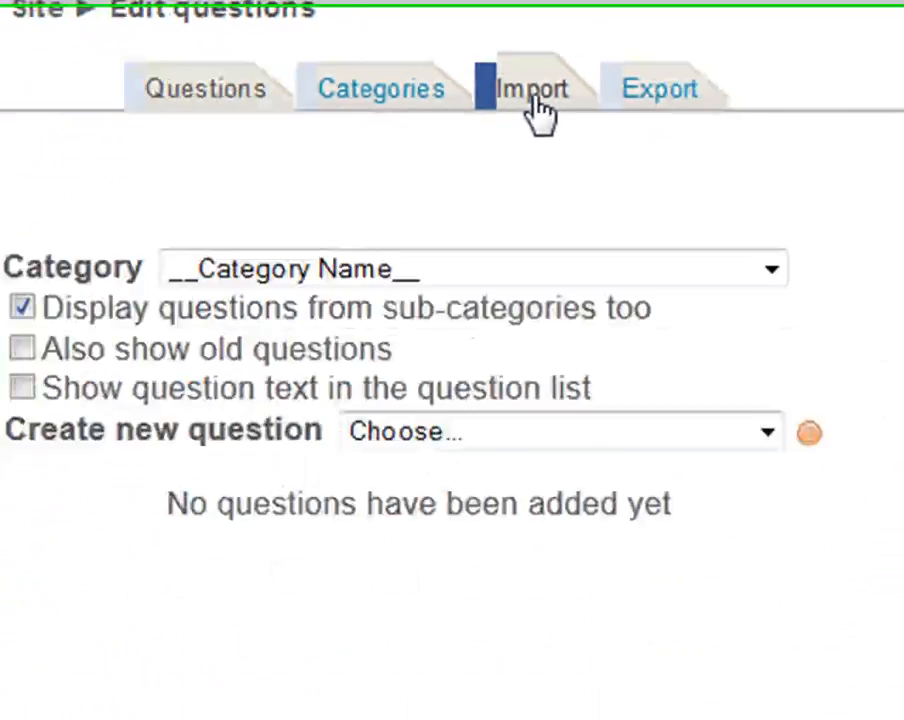
Import GIFTImport.txt into the question bank using the GIFT format and continue to the question list
left_click(536, 100)
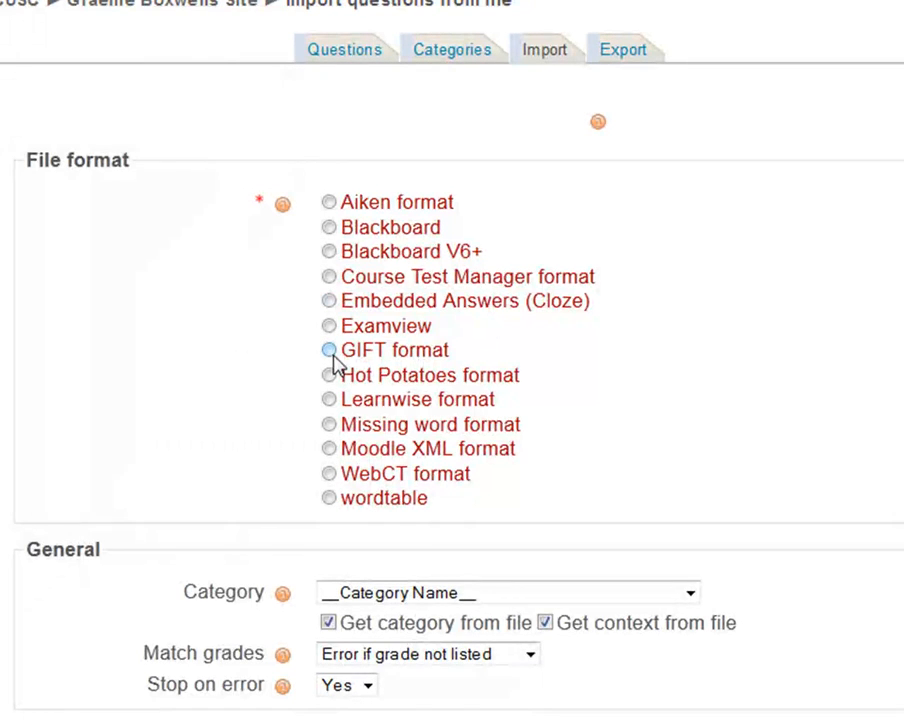
left_click(329, 350)
scroll(644, 300, "down", 3)
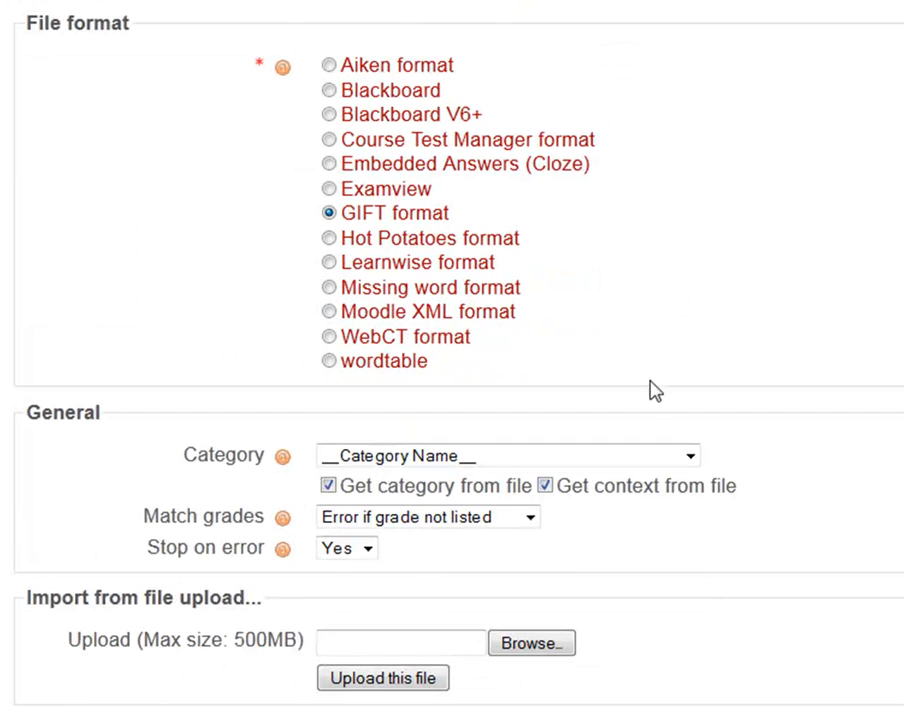
left_click(508, 646)
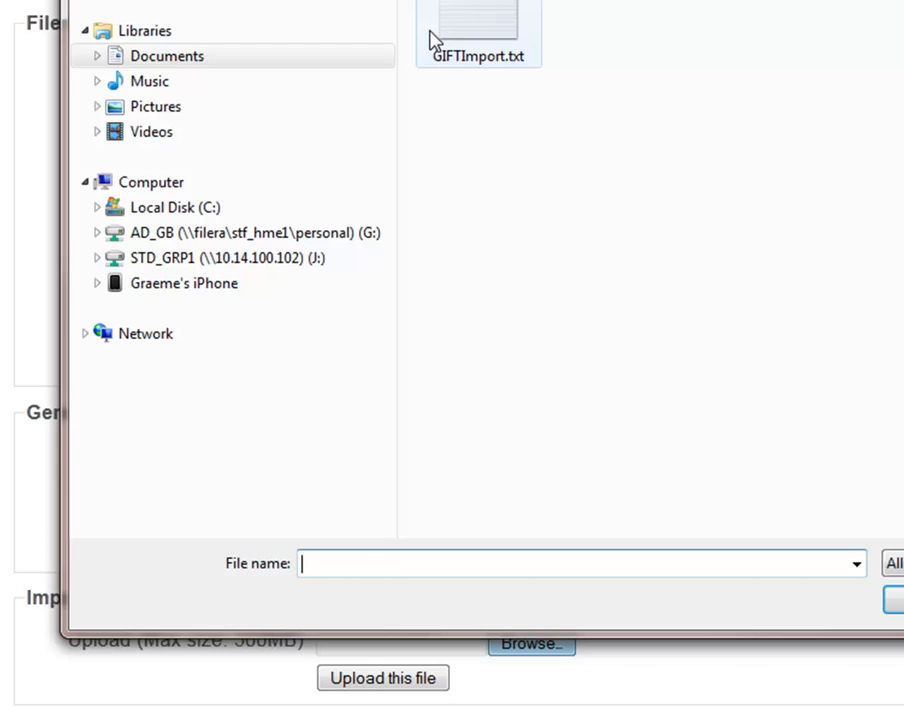
left_click(440, 36)
key("Return")
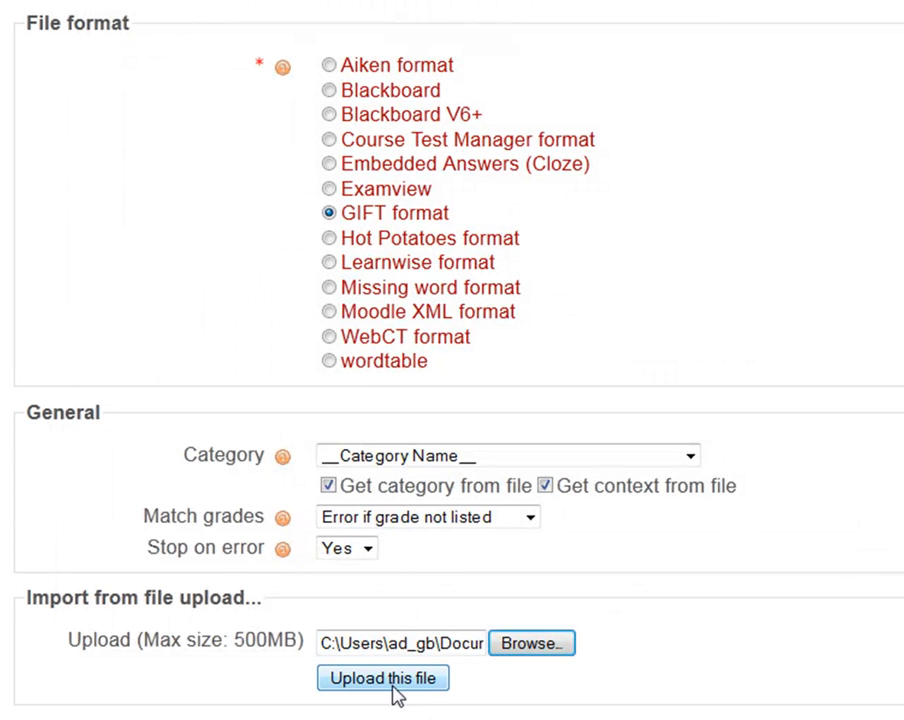
left_click(383, 680)
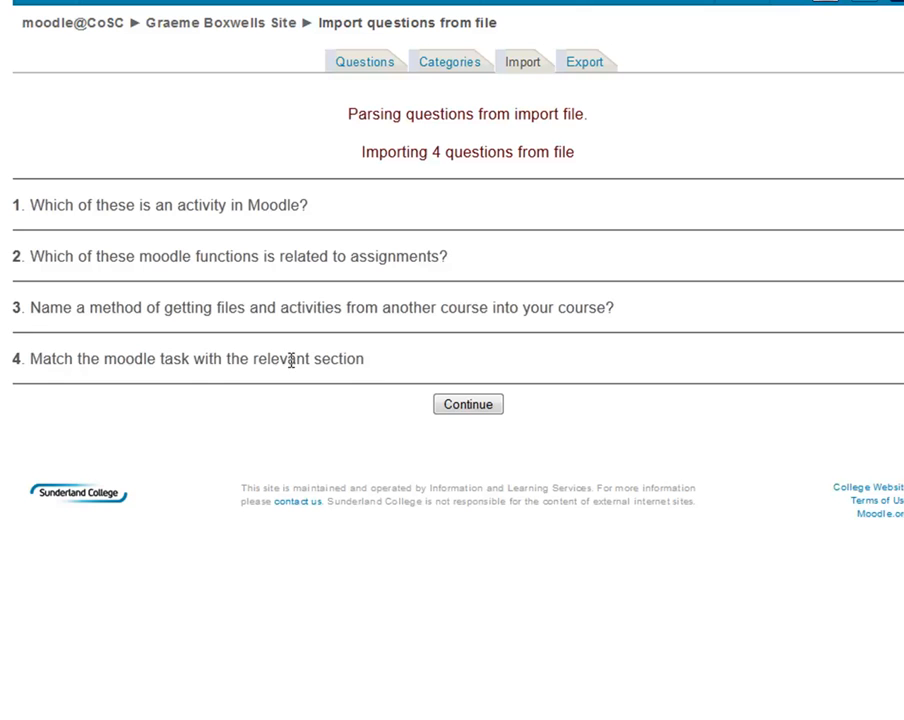
left_click(468, 405)
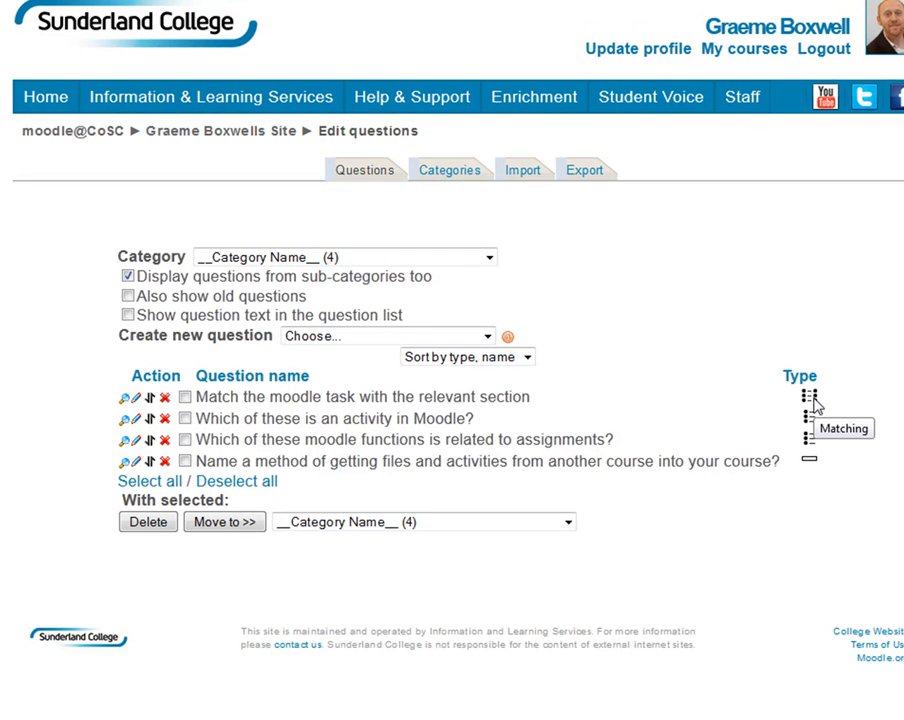
Preview the matching question and submit Database as Add an activity, Files as Site Administration, Blog Tags as Blocks, and Display a directory as Add a resource
left_click(126, 400)
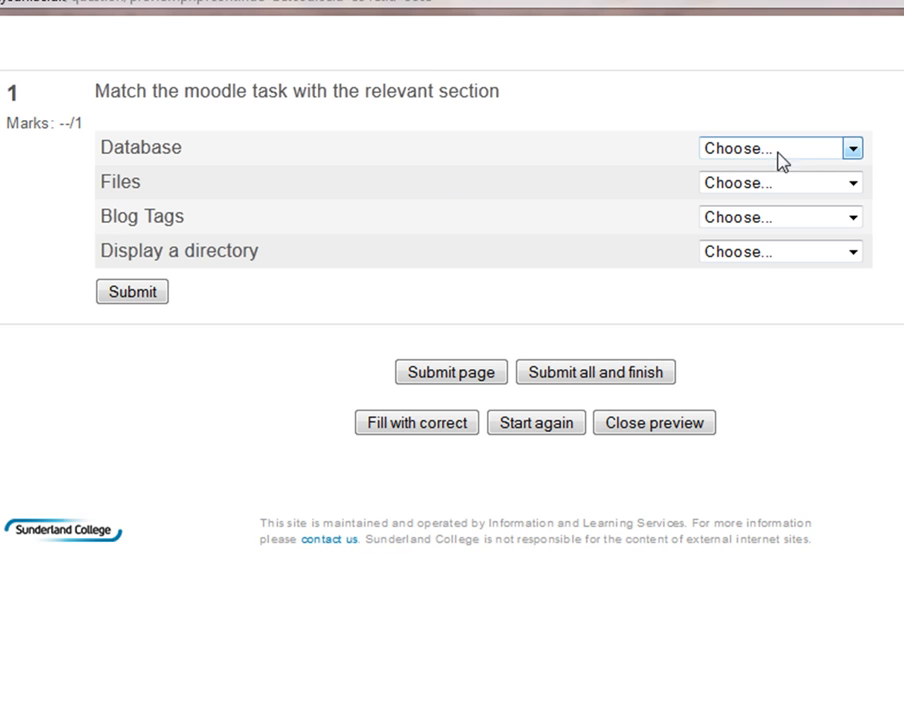
left_click(716, 150)
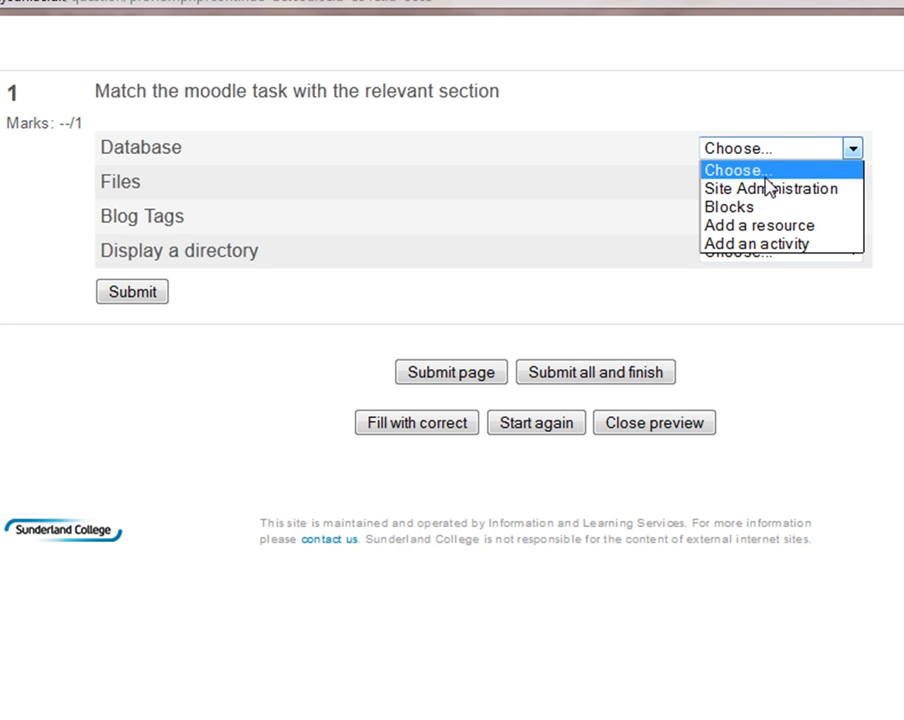
left_click(744, 246)
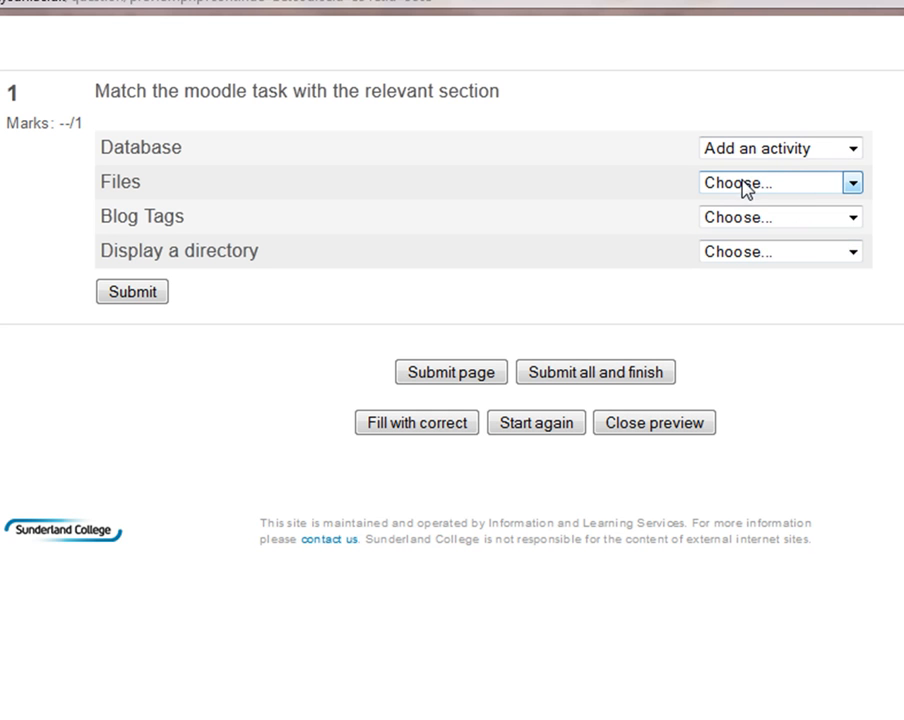
left_click(744, 188)
left_click(742, 222)
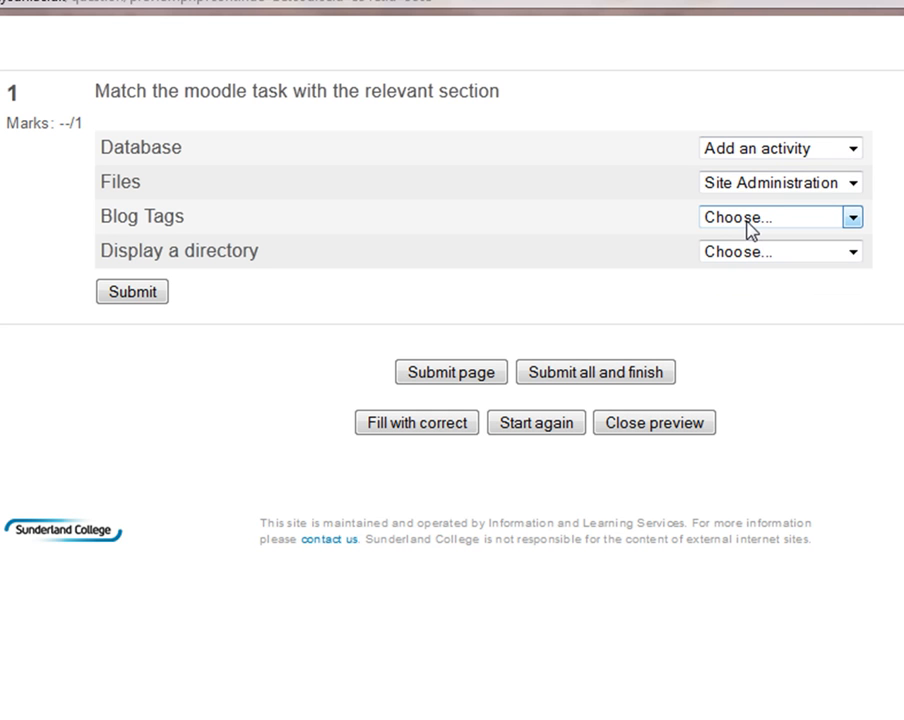
left_click(749, 226)
left_click(740, 284)
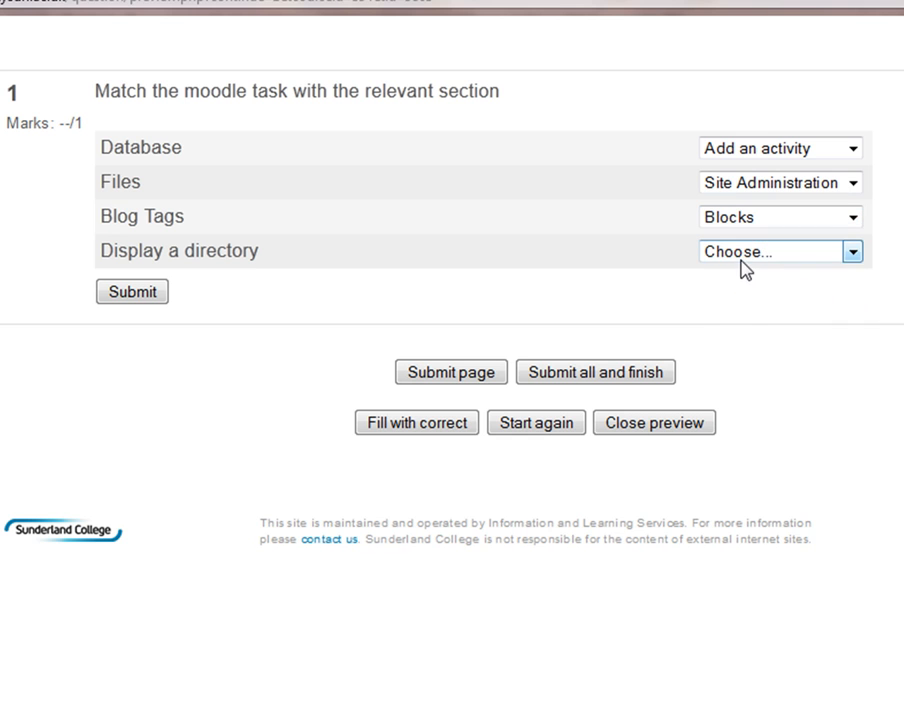
left_click(740, 256)
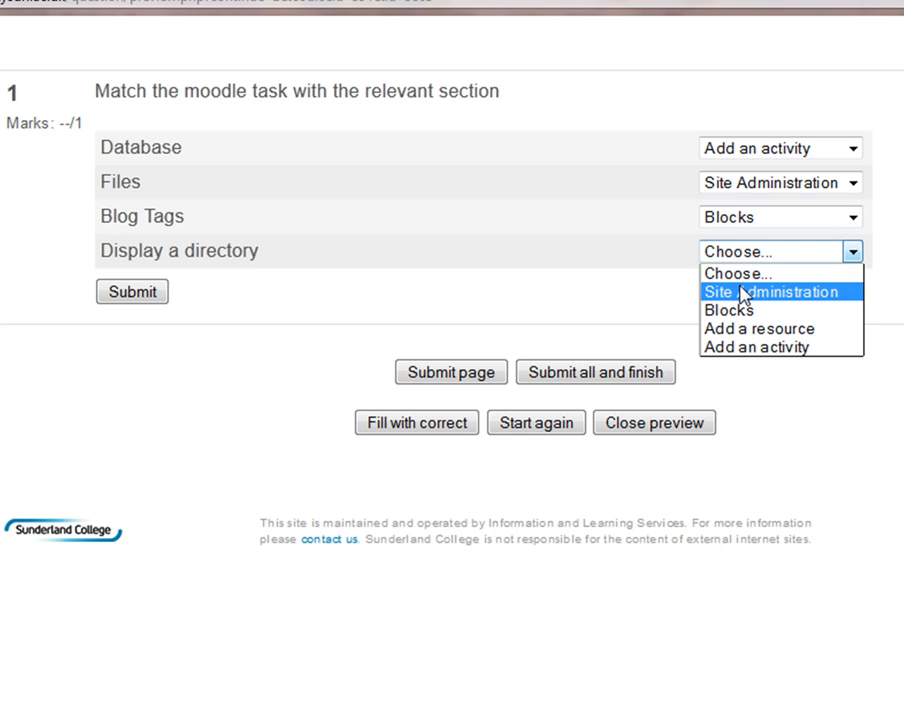
left_click(743, 329)
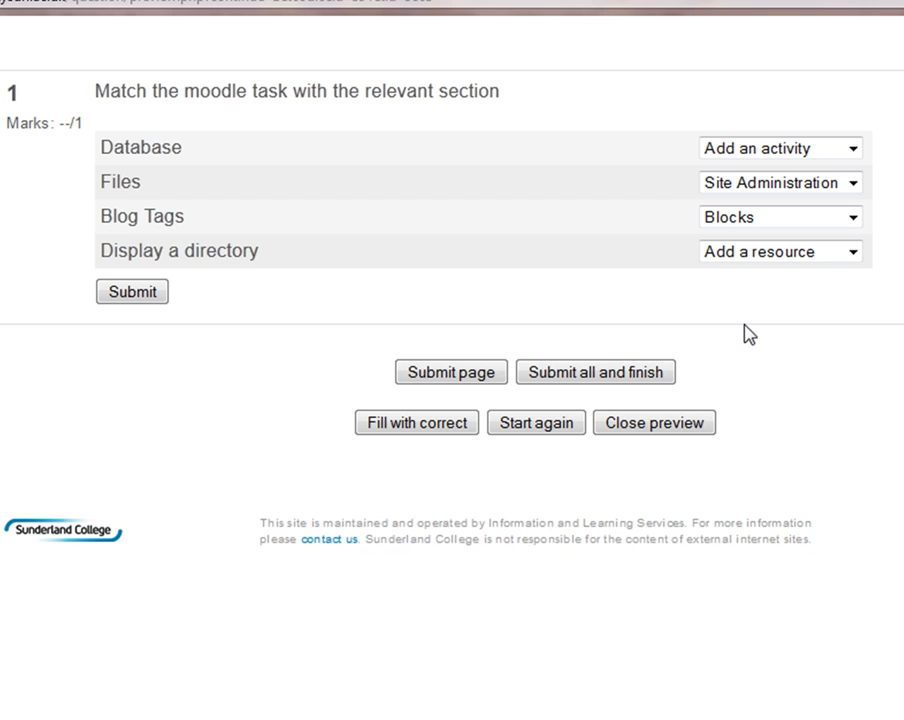
left_click(143, 298)
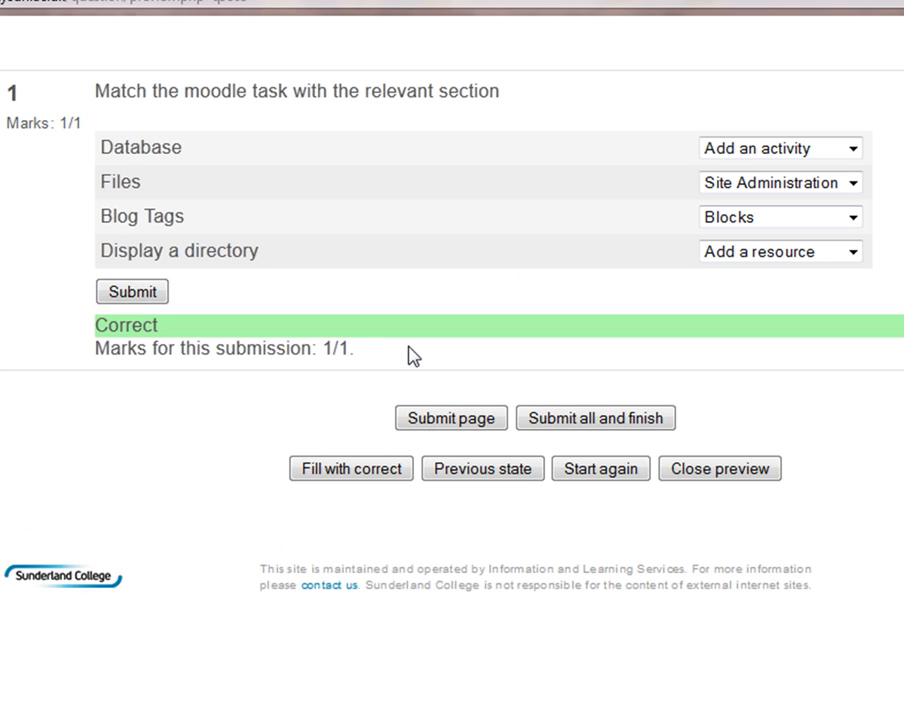